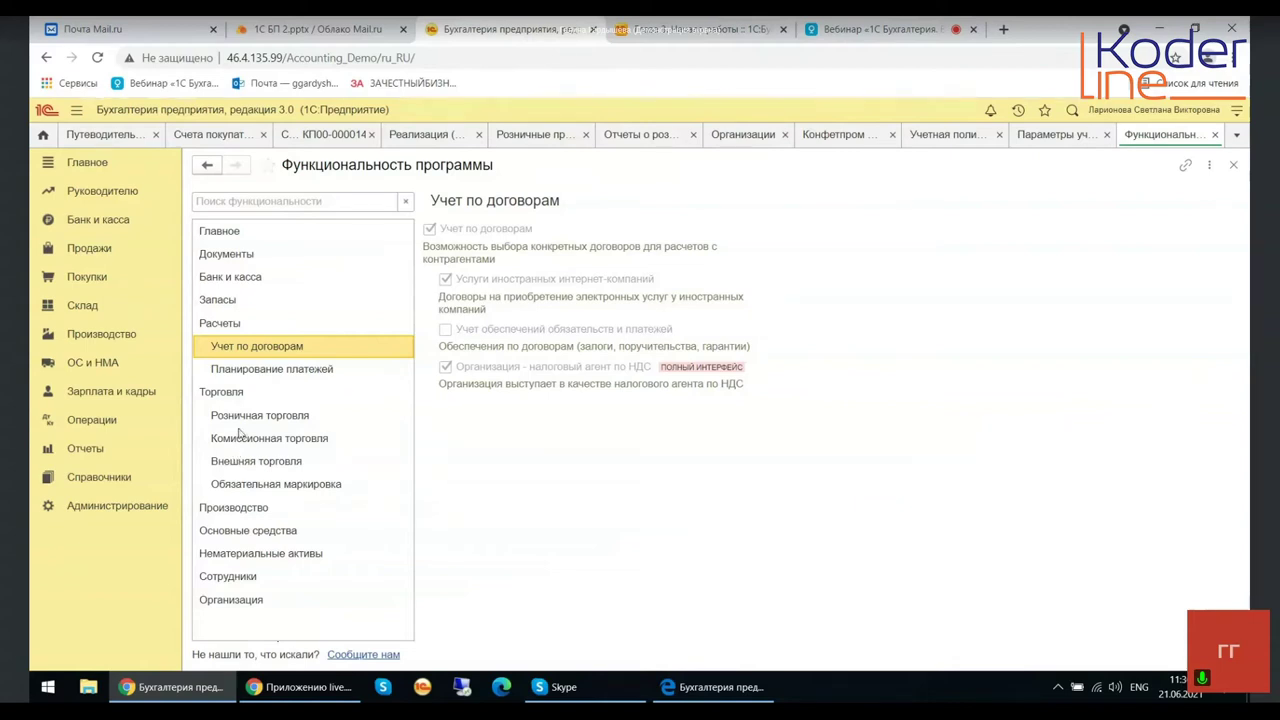
Close the program functionality and accounting parameters pages, and open the Суприм-Тверь customer invoice dated 29.02.2016 for 700 000 rubles.
click(1215, 135)
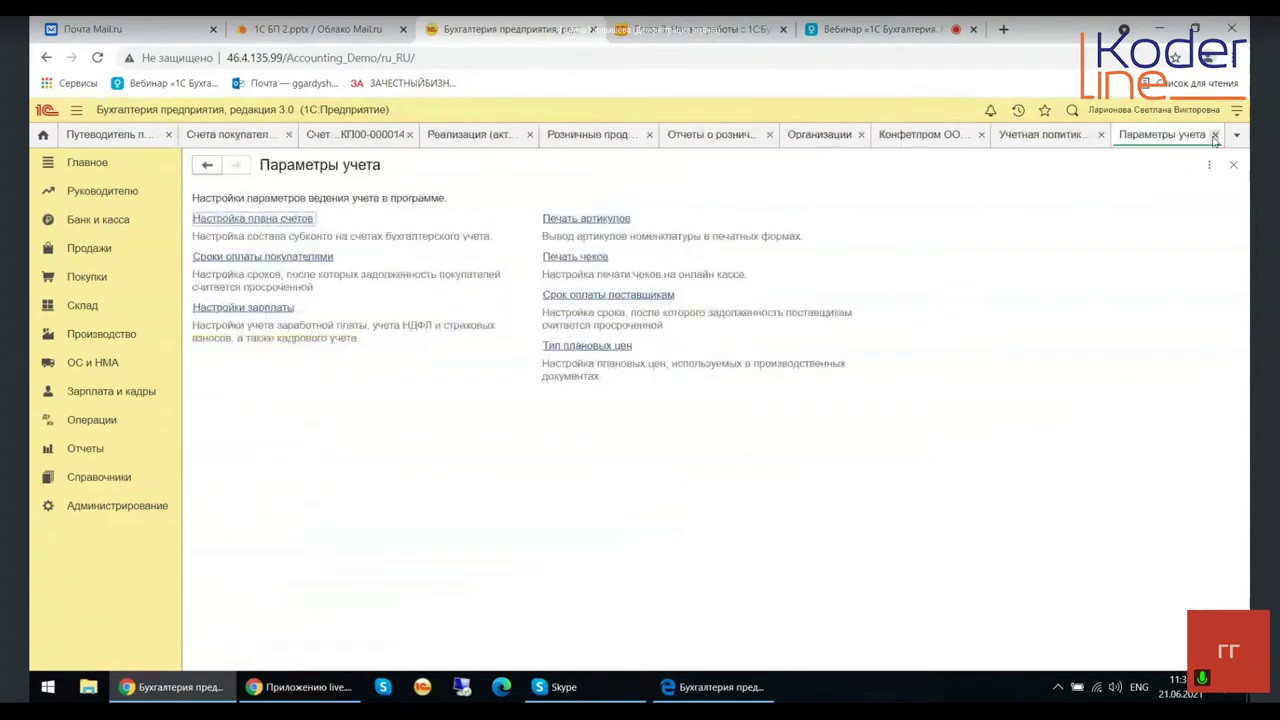
click(1215, 135)
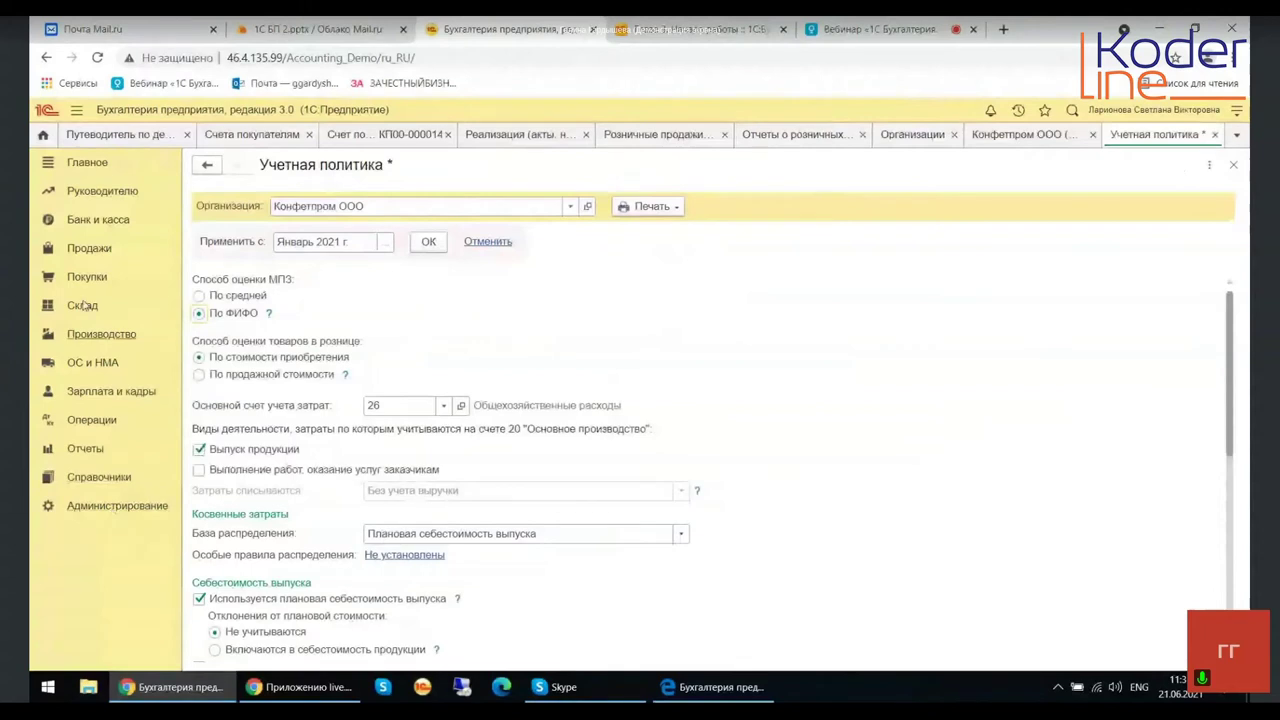
click(94, 249)
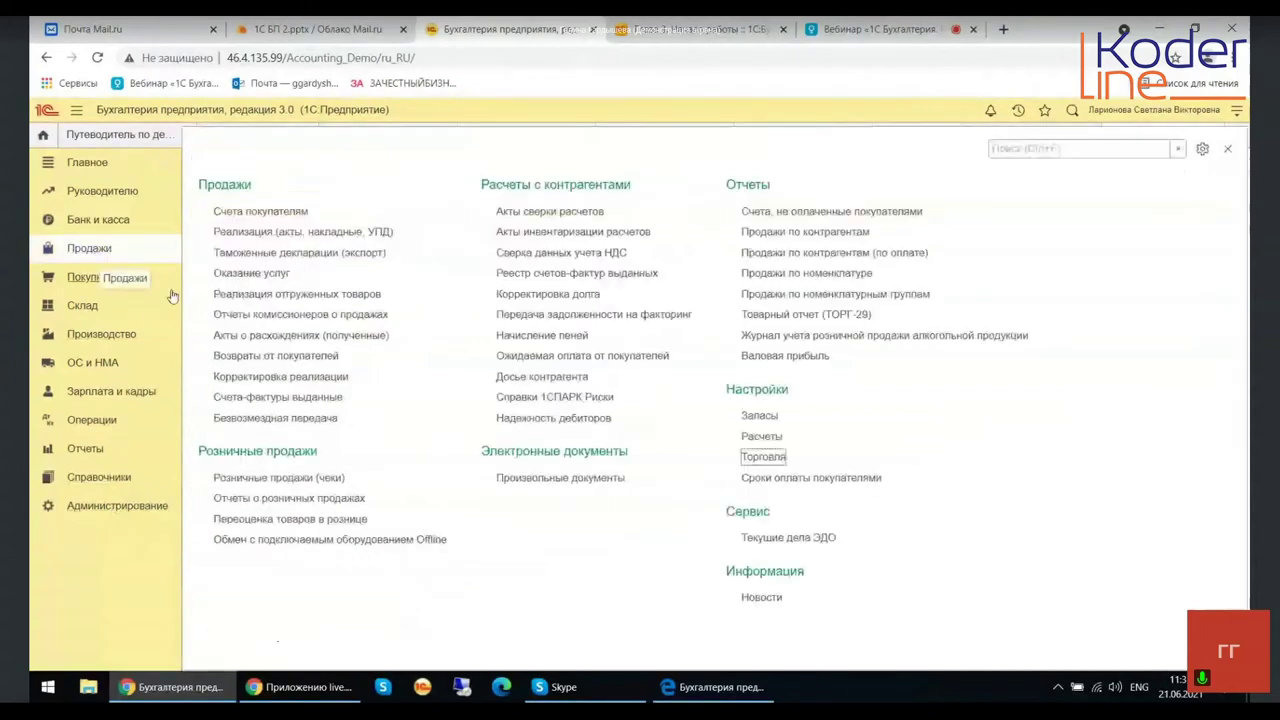
click(283, 209)
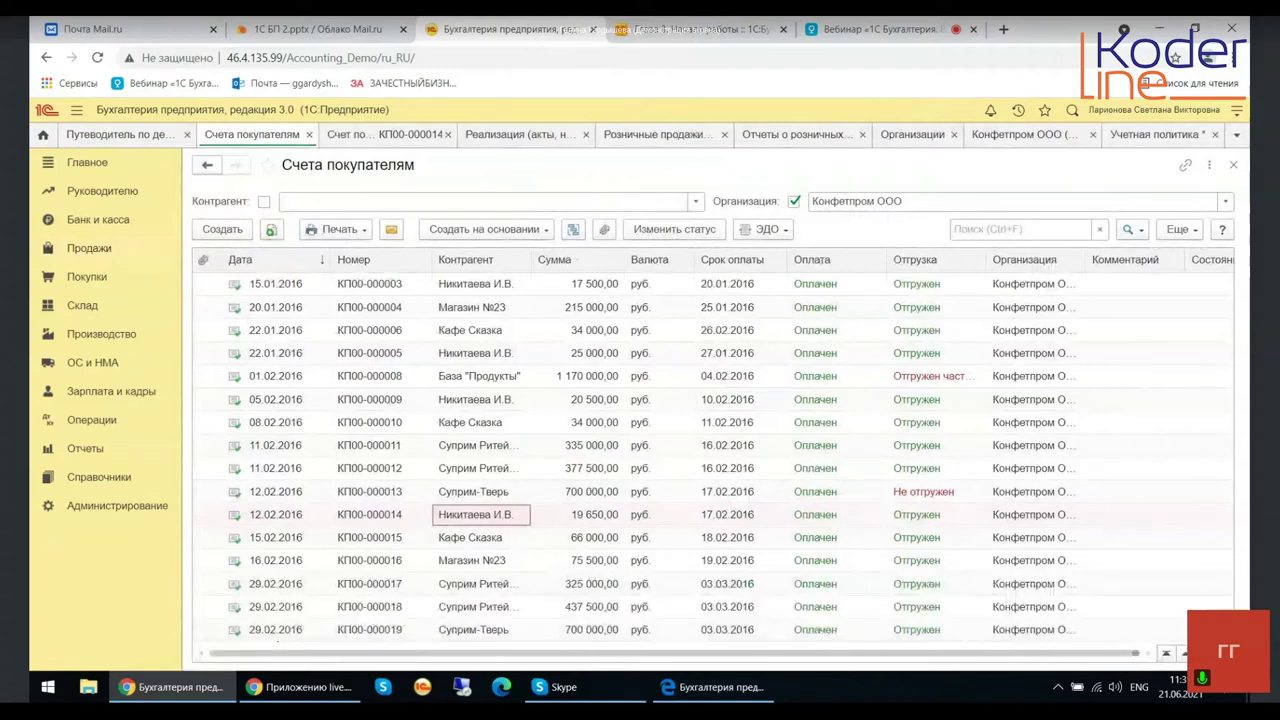
click(461, 627)
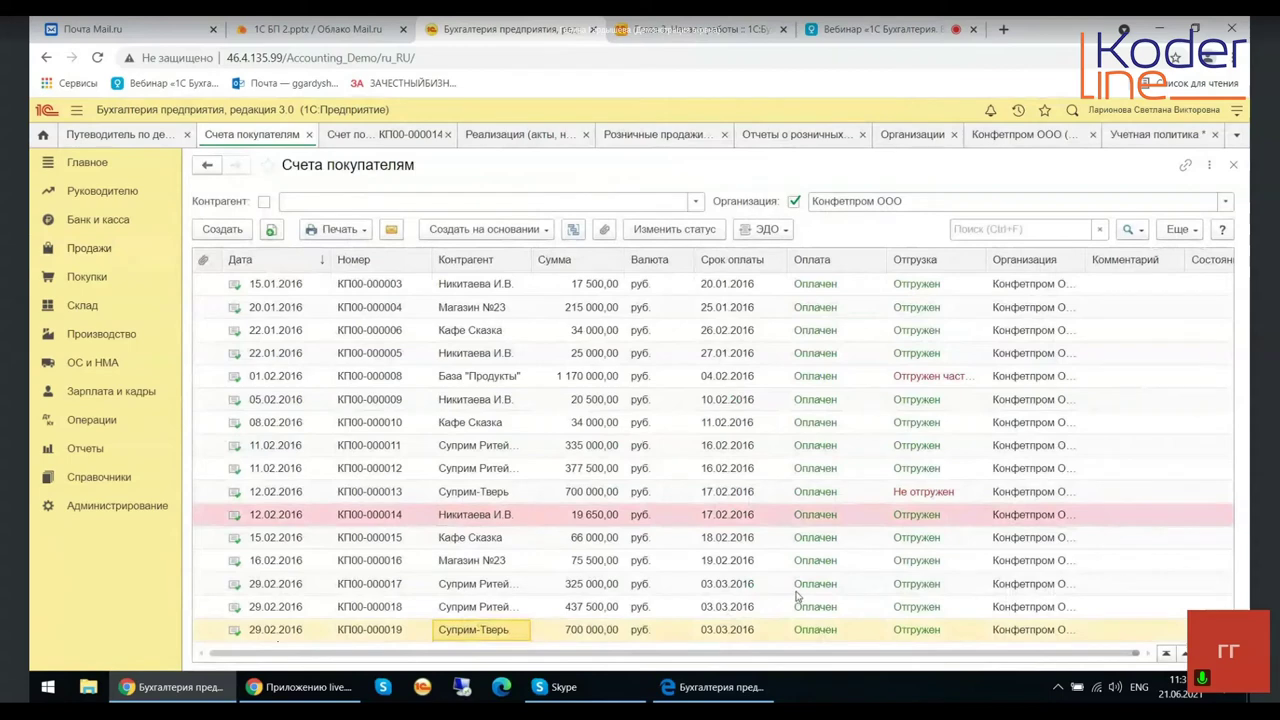
key(Return)
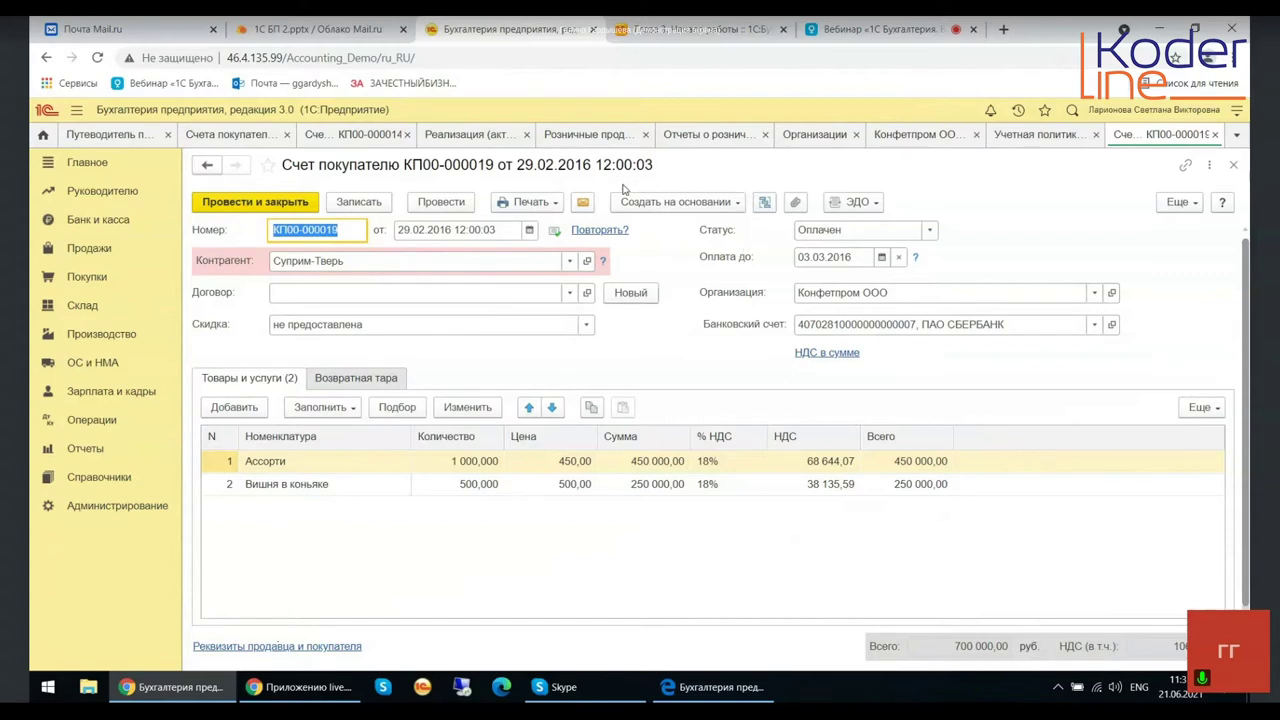
Review which documents can be created from the invoice and read the hint on its payment deadline, postponing the internet support login.
click(738, 203)
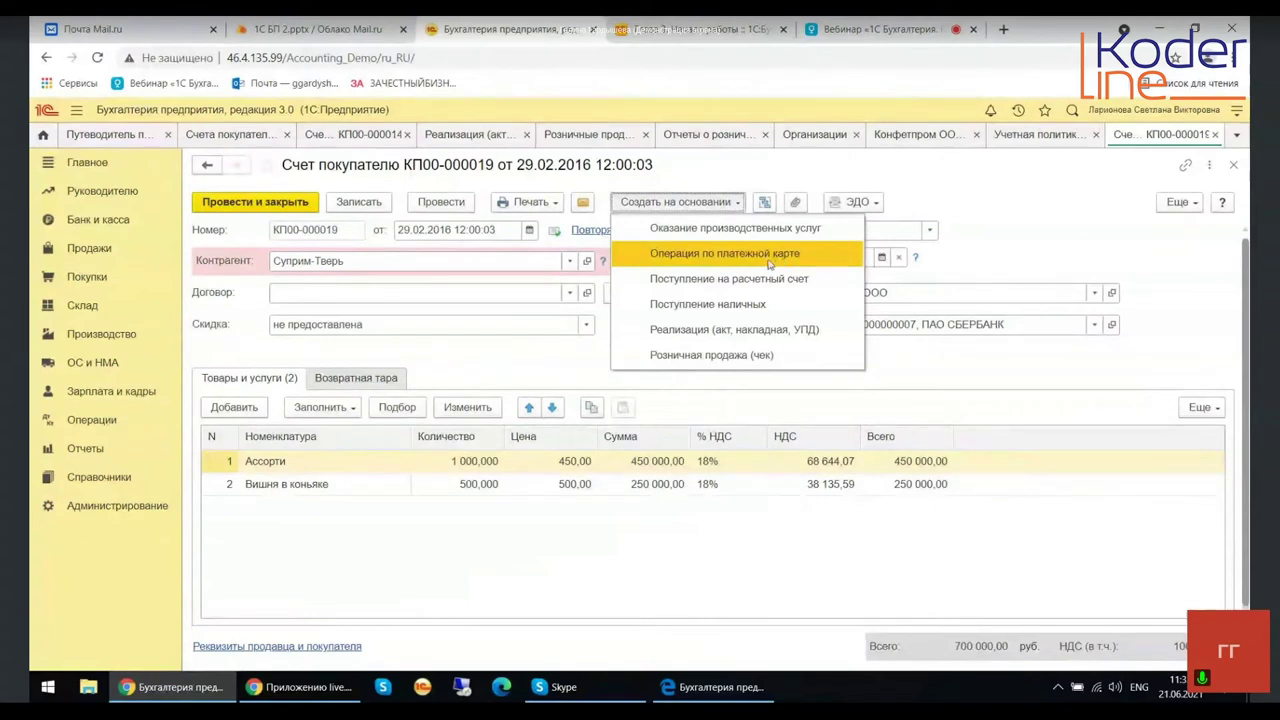
click(496, 351)
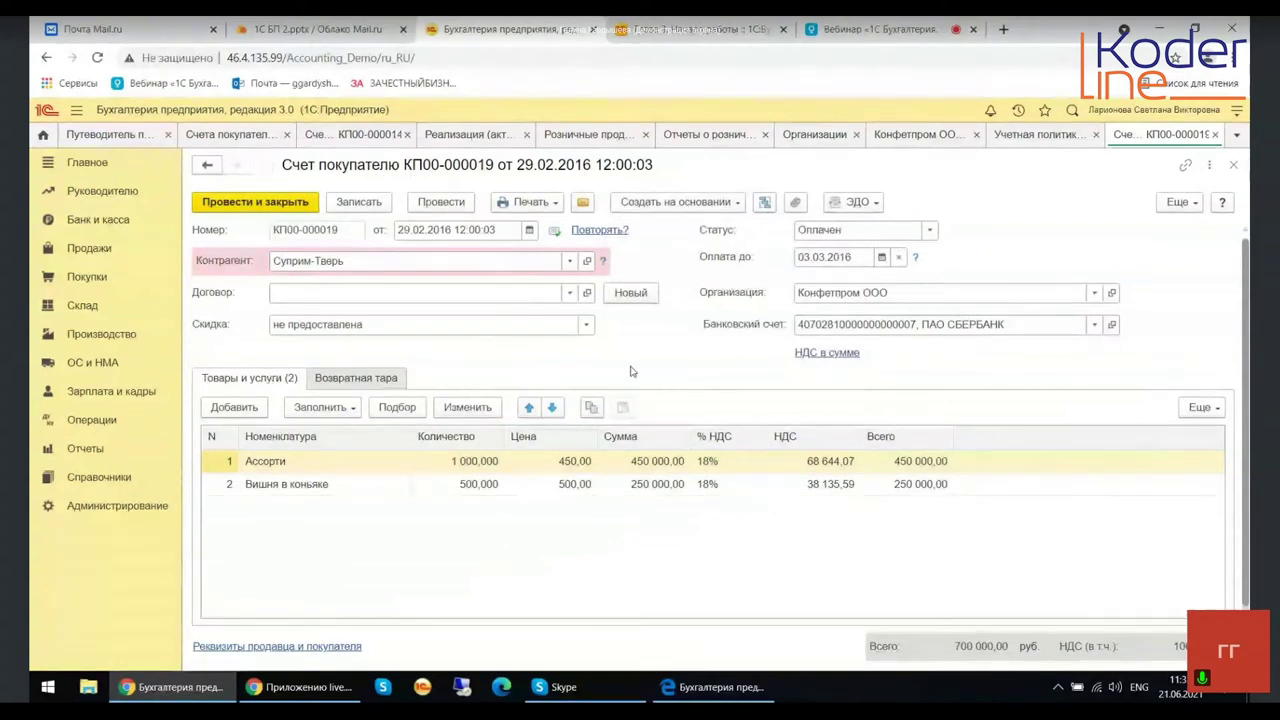
click(916, 262)
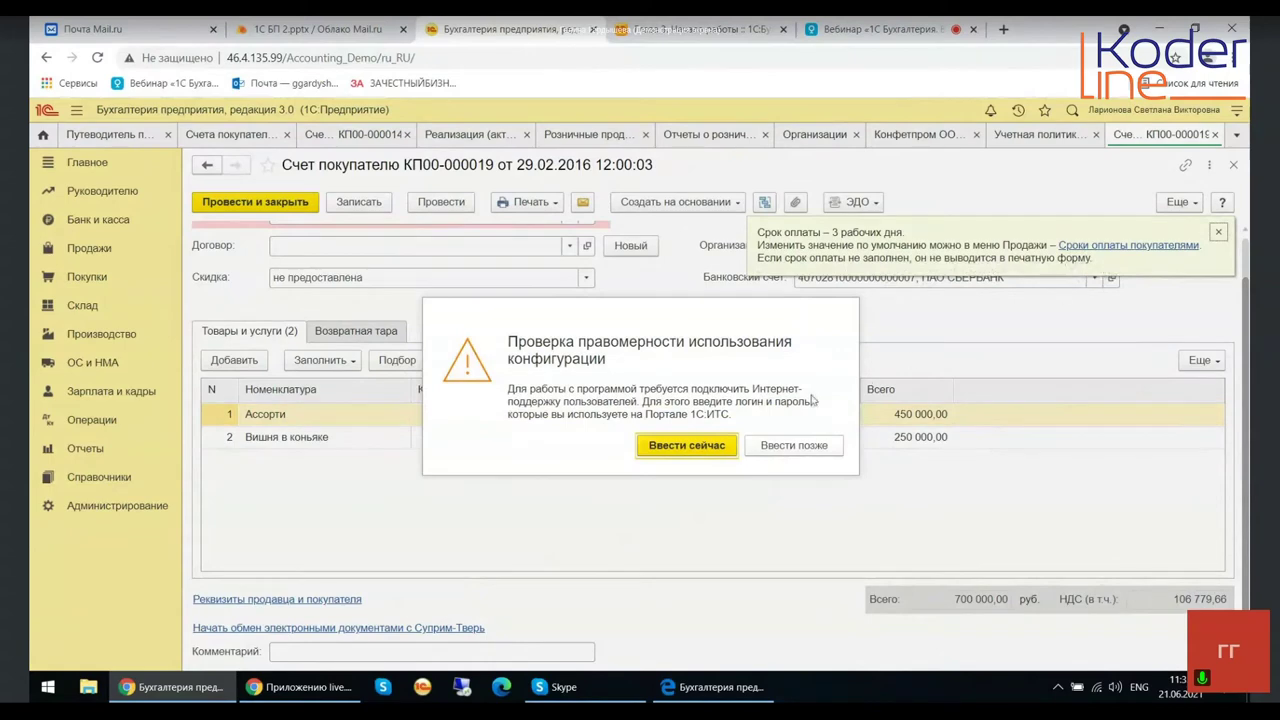
click(789, 445)
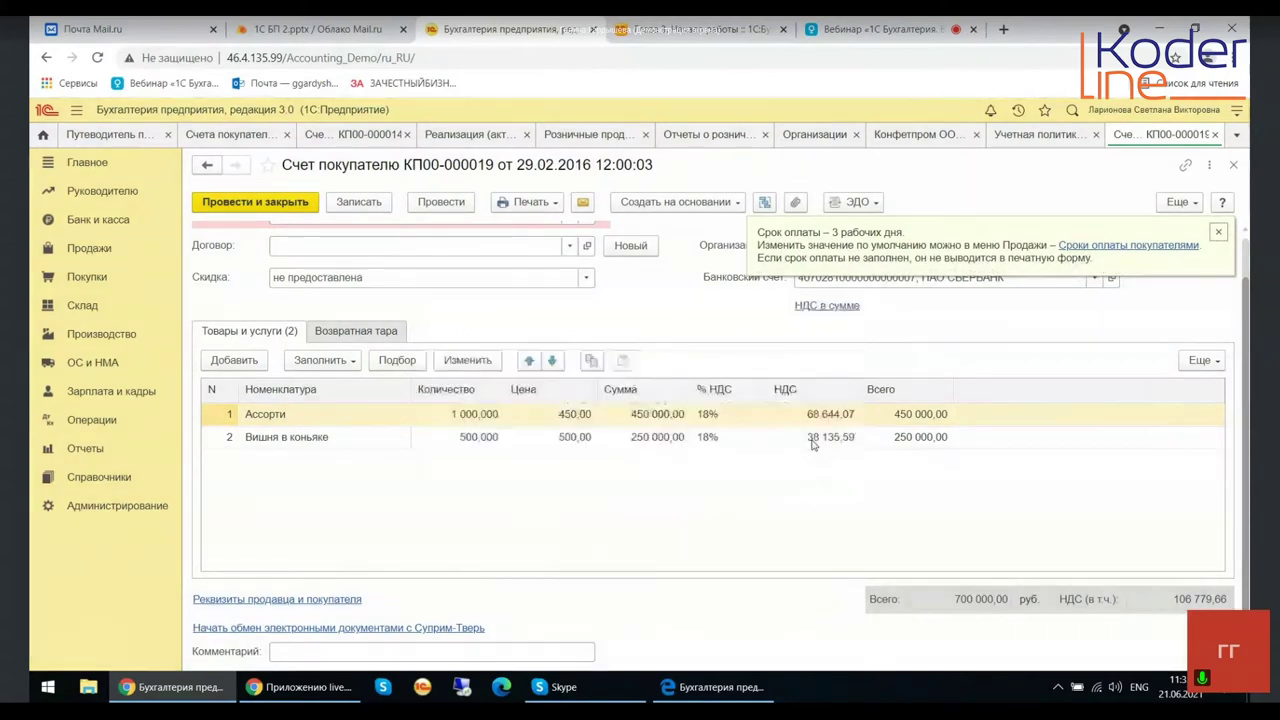
click(1218, 231)
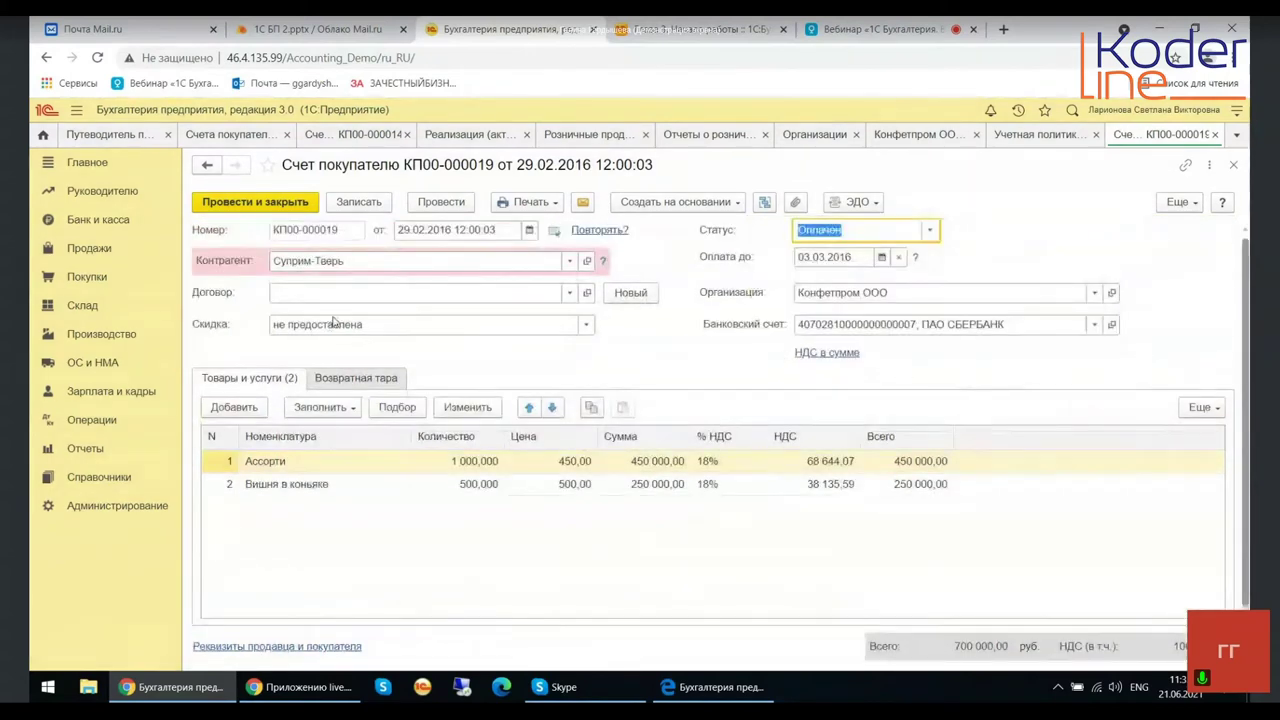
Set the invoice's contract to the buyer contract dated 11.01.2016.
click(572, 293)
key(Escape)
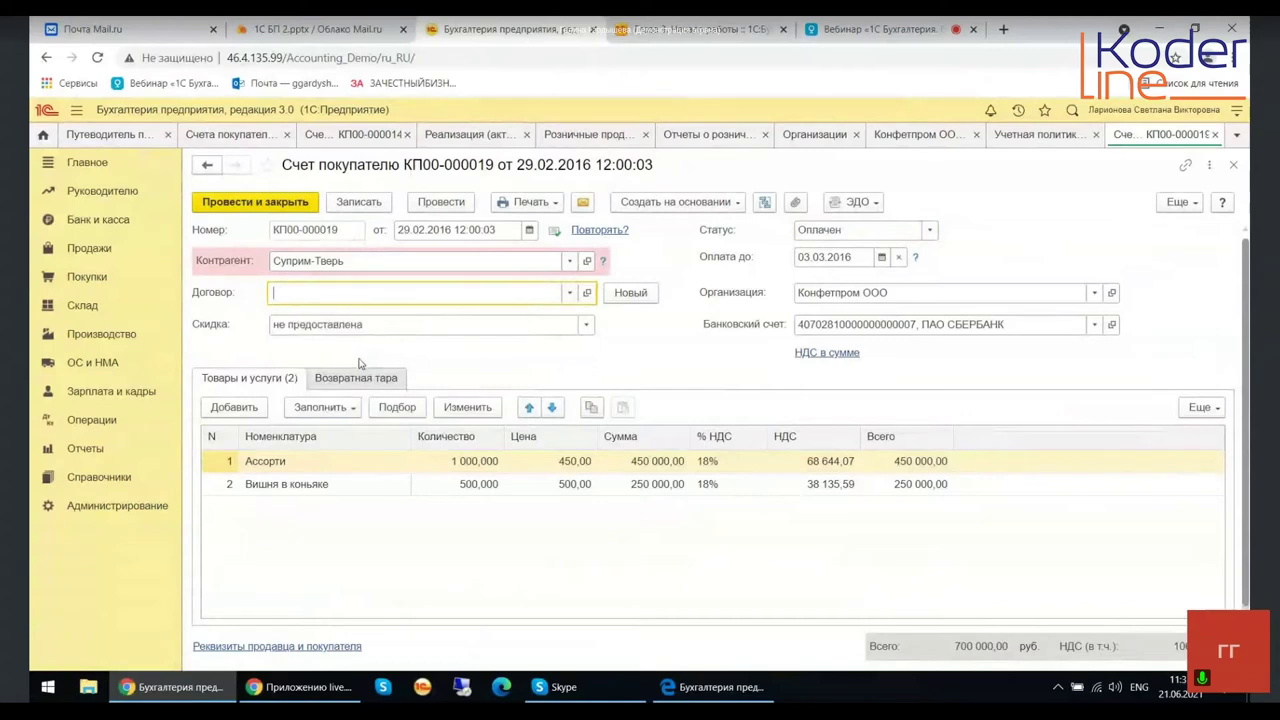
click(574, 297)
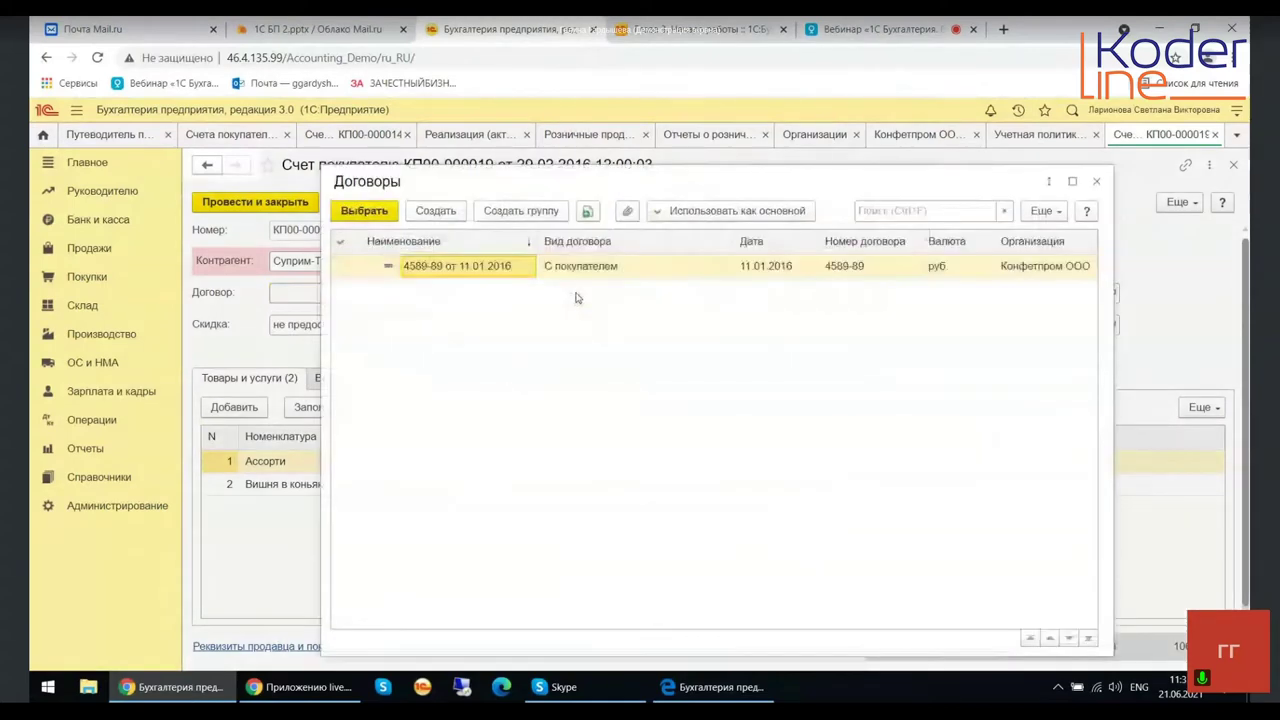
double_click(586, 268)
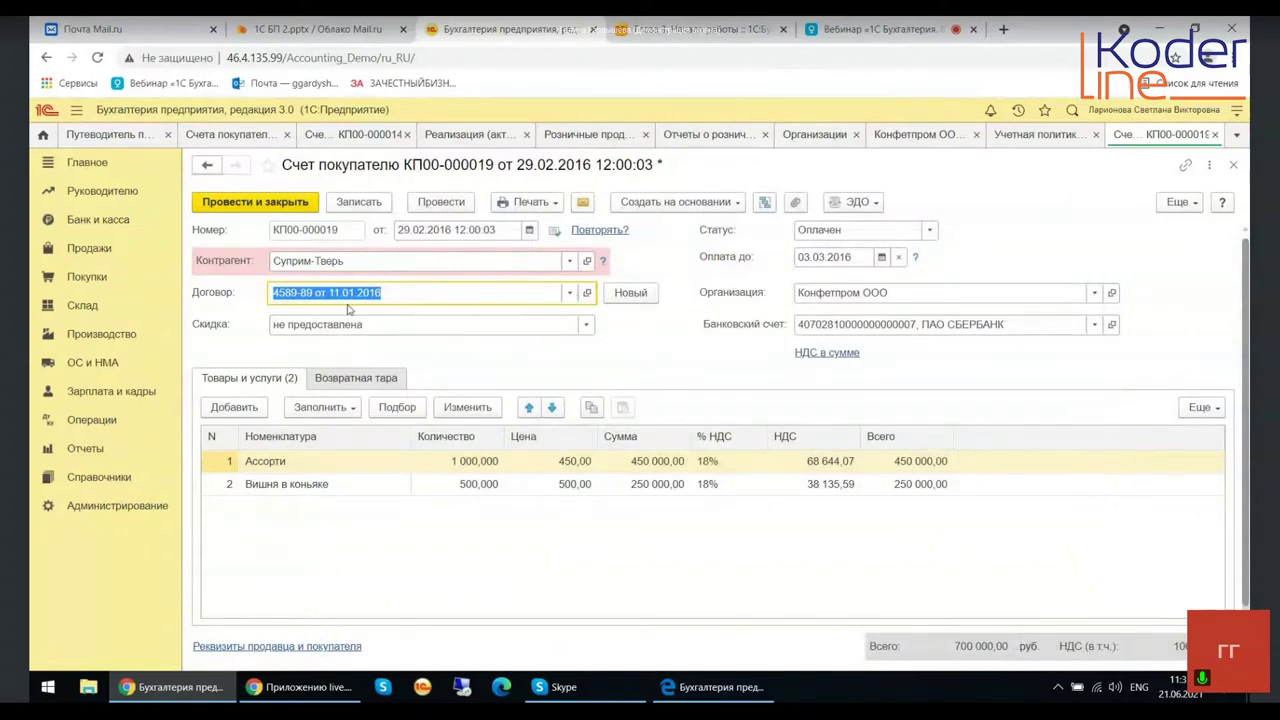
Open the selected contract's card and examine its Расчеты section, including the available payment term options.
click(587, 292)
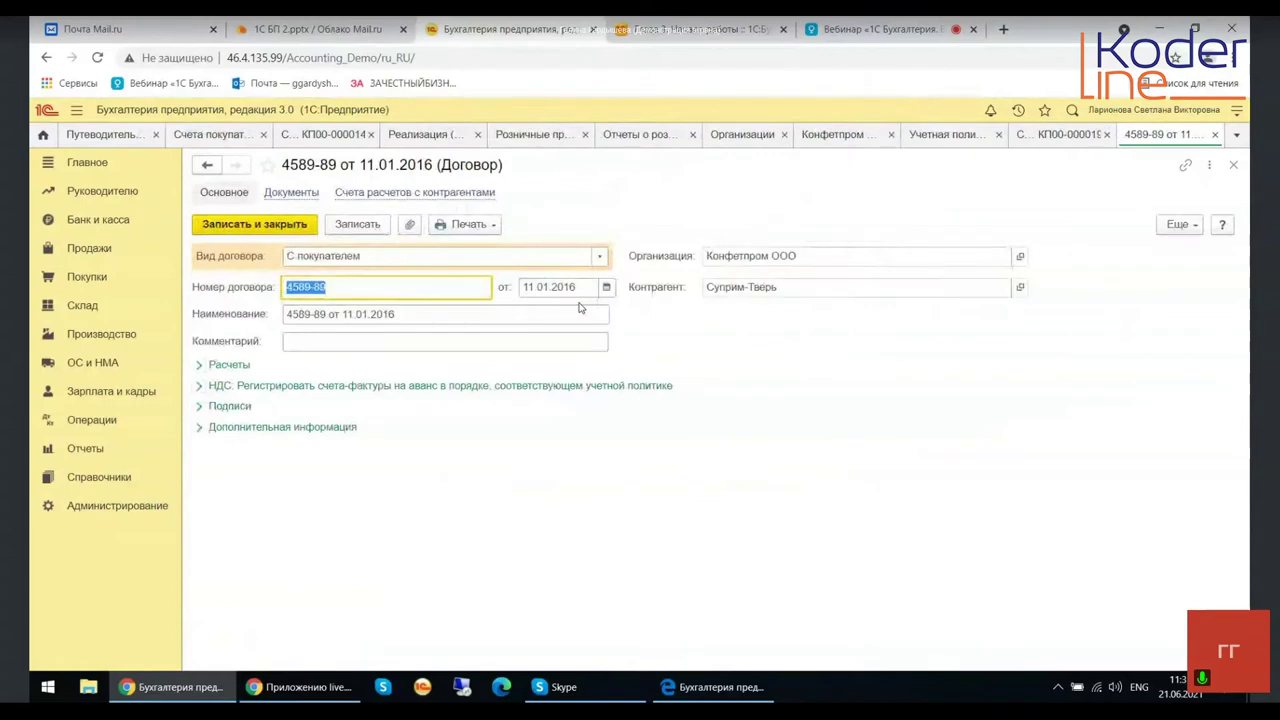
click(218, 365)
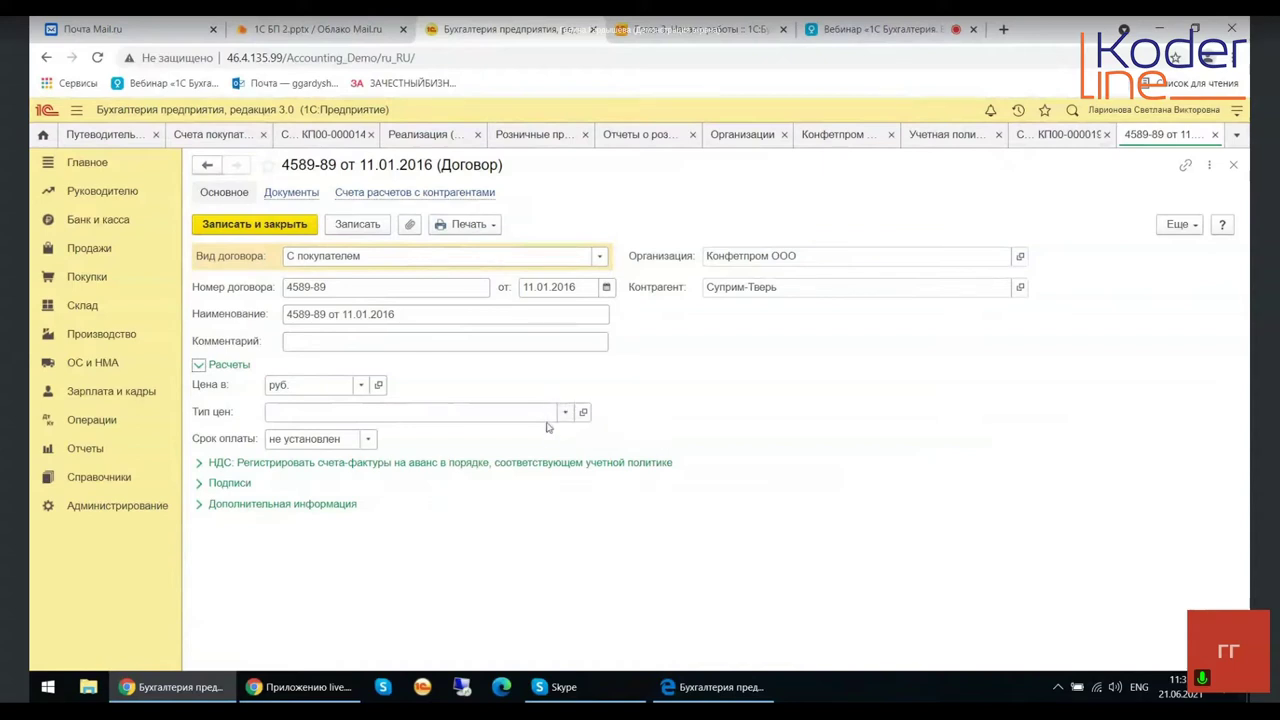
click(368, 440)
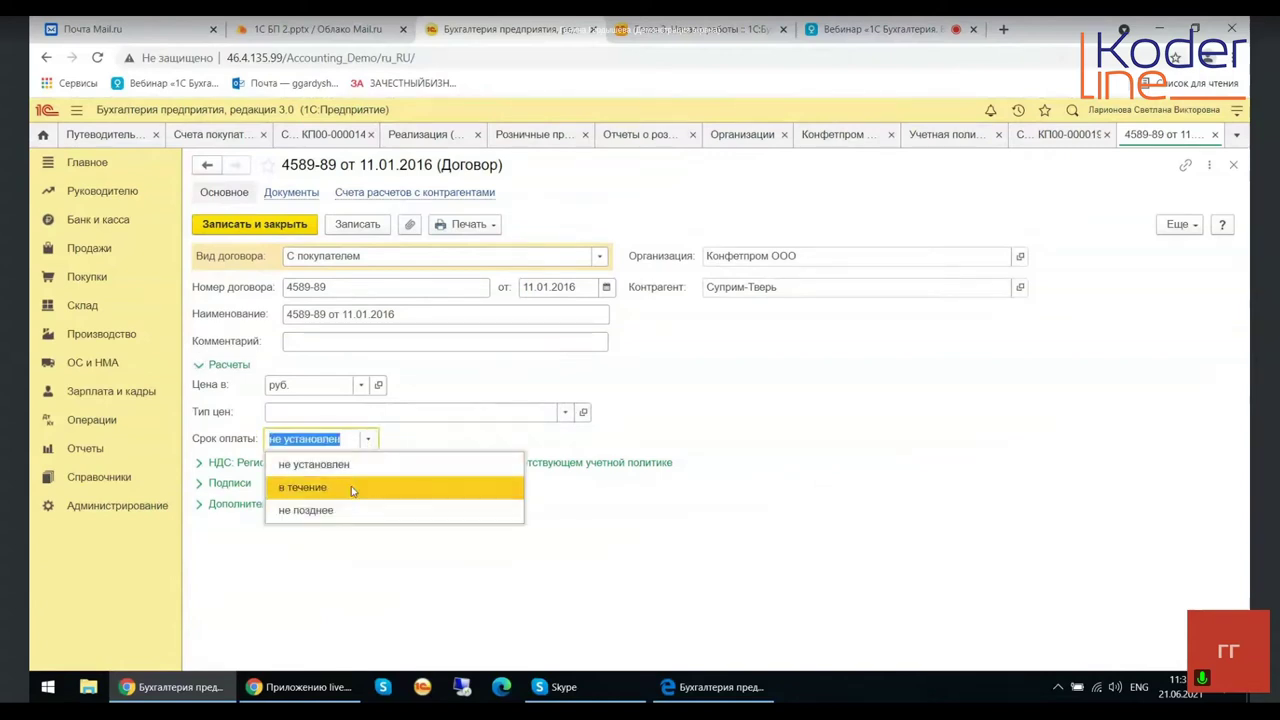
click(425, 438)
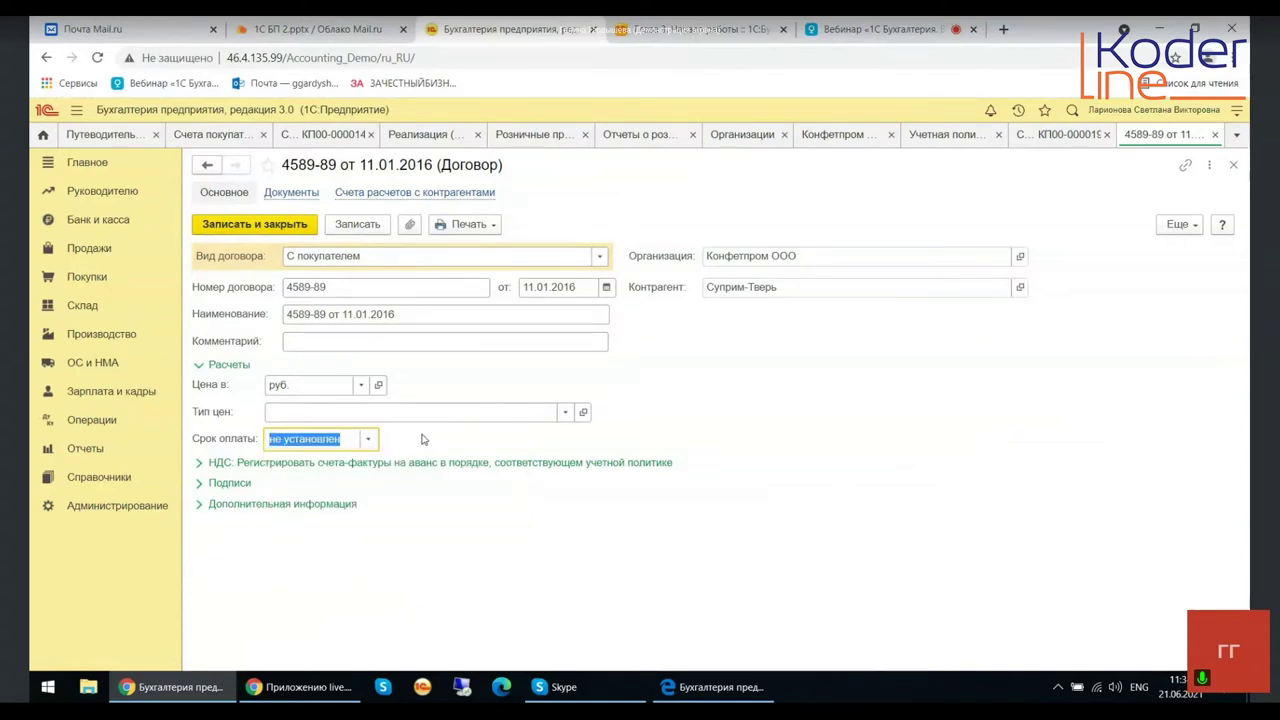
Expand the contract's НДС section and review the options for registering invoices on advances.
click(196, 463)
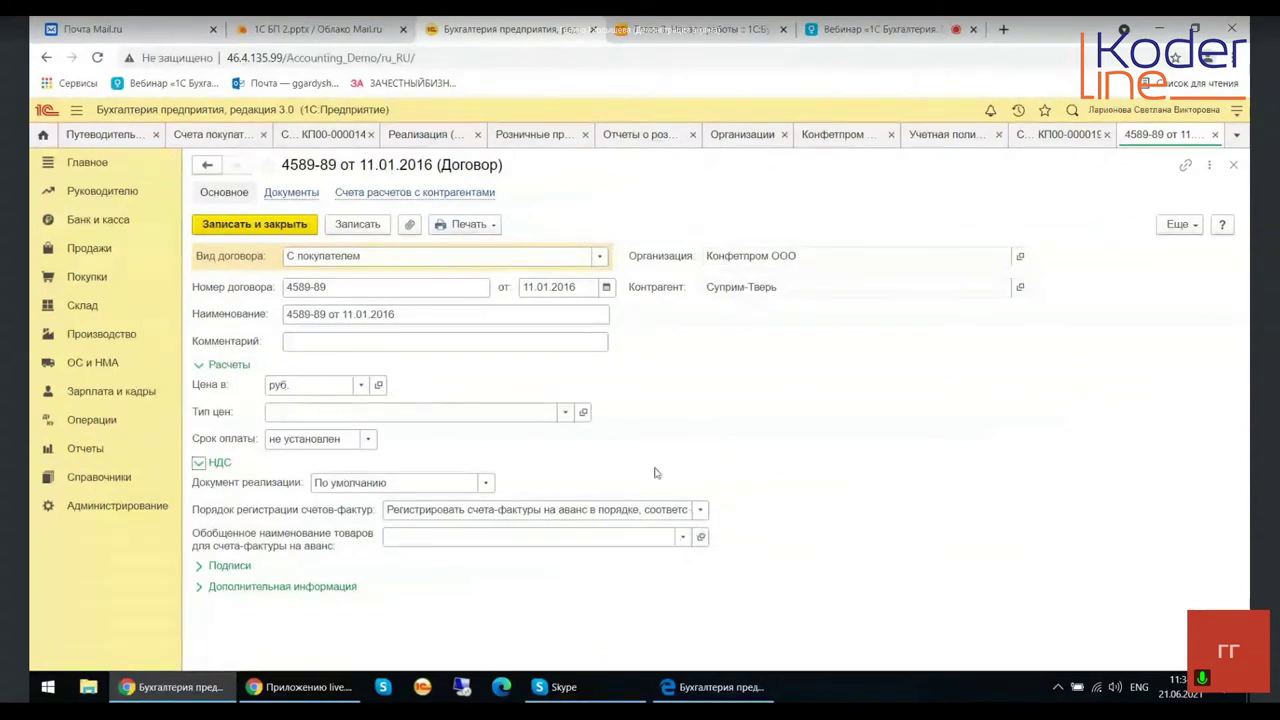
click(702, 512)
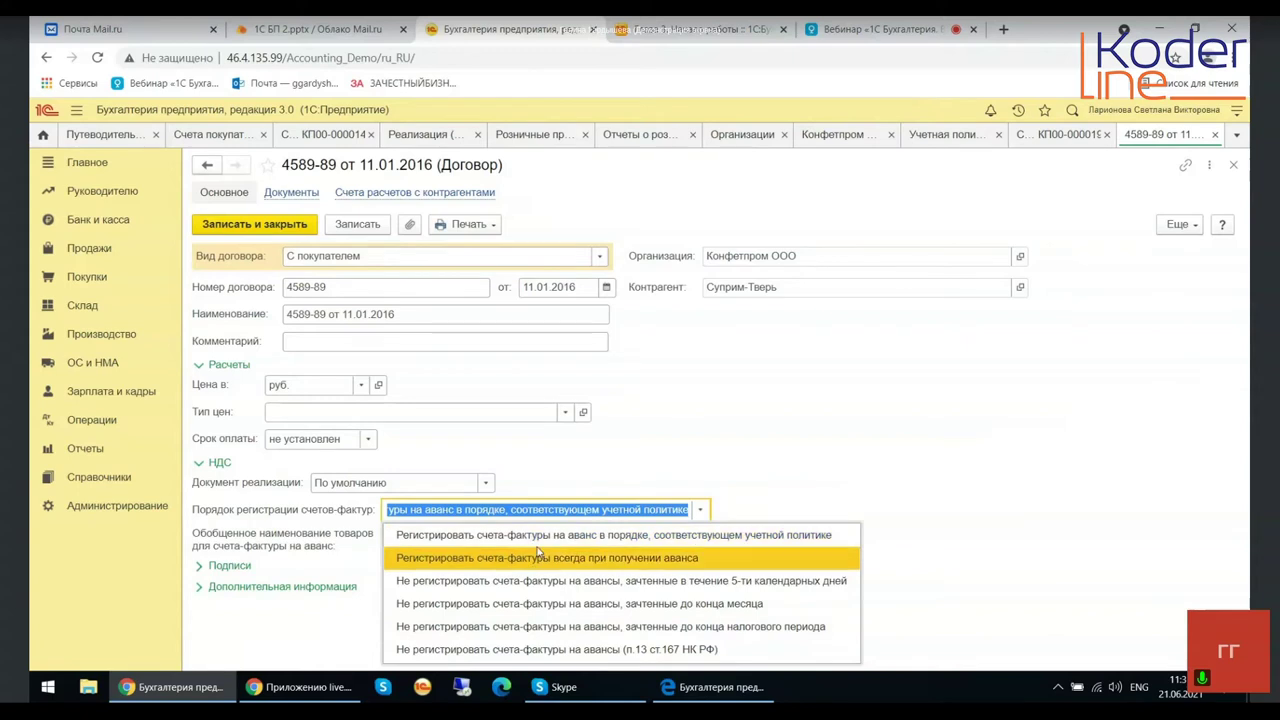
click(835, 496)
click(700, 509)
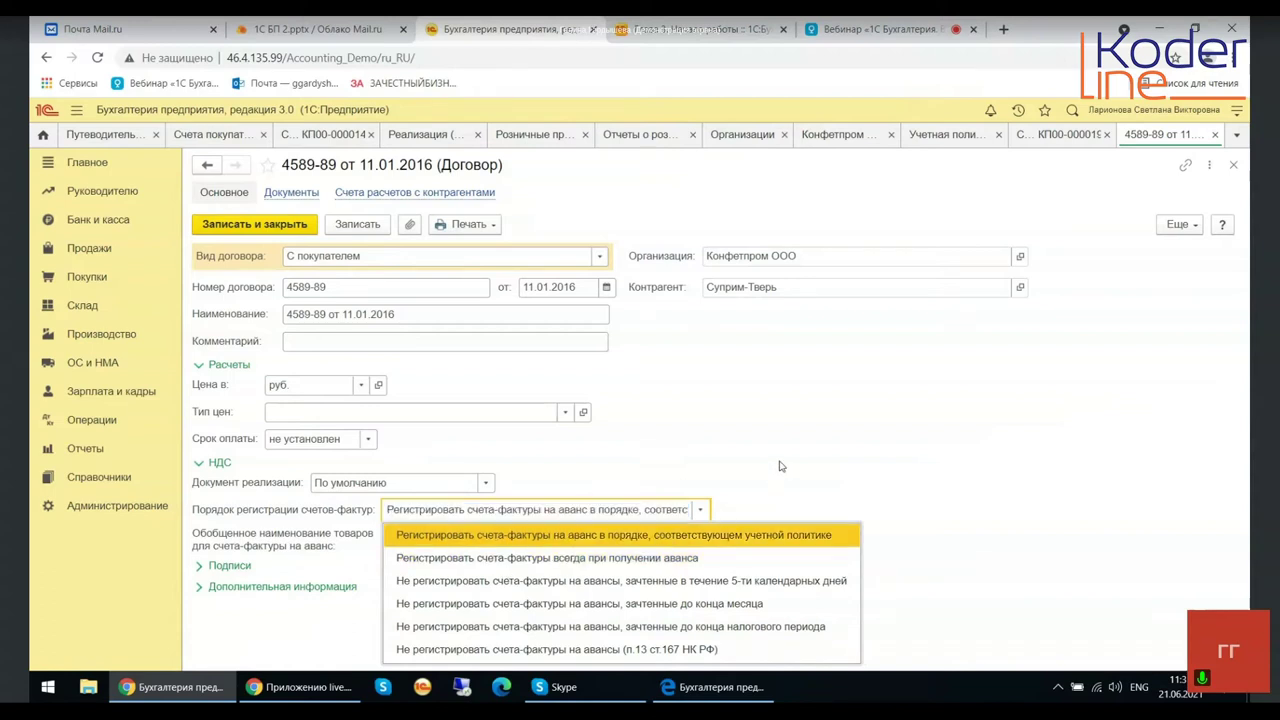
key(Escape)
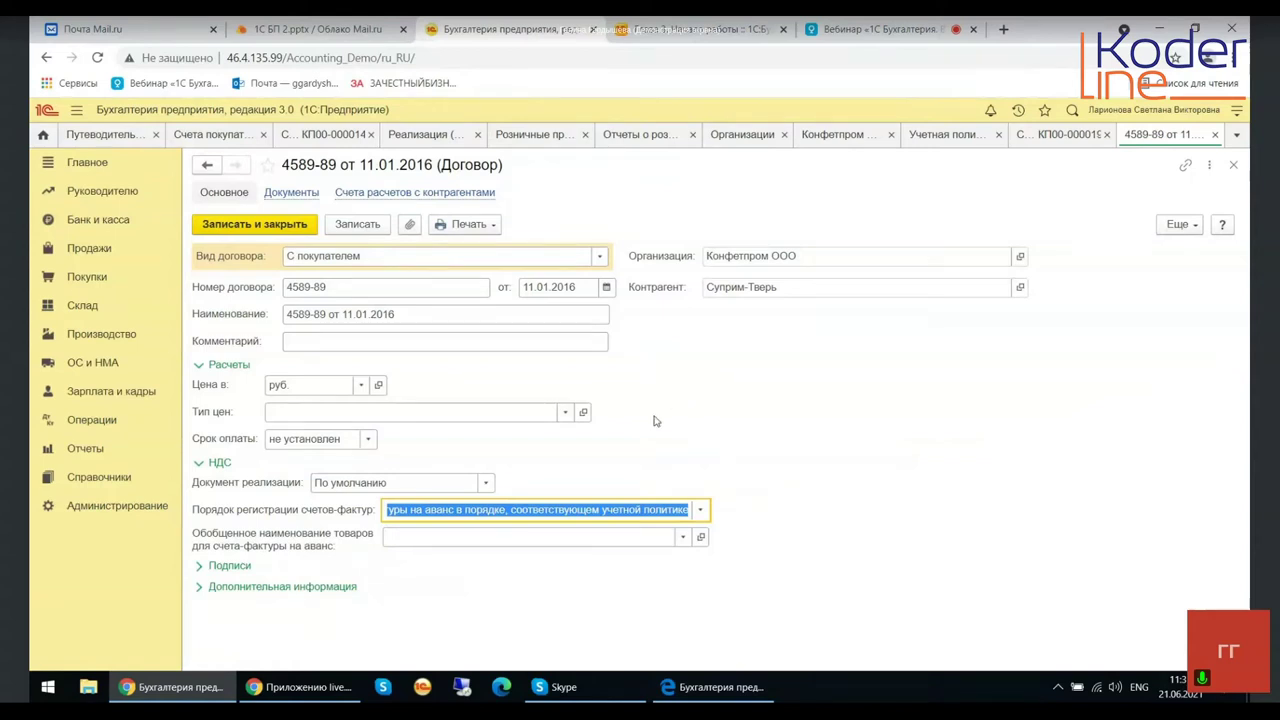
Expand the contract's Подписи section and examine the signatory fields for the counterparty and the organization.
click(222, 567)
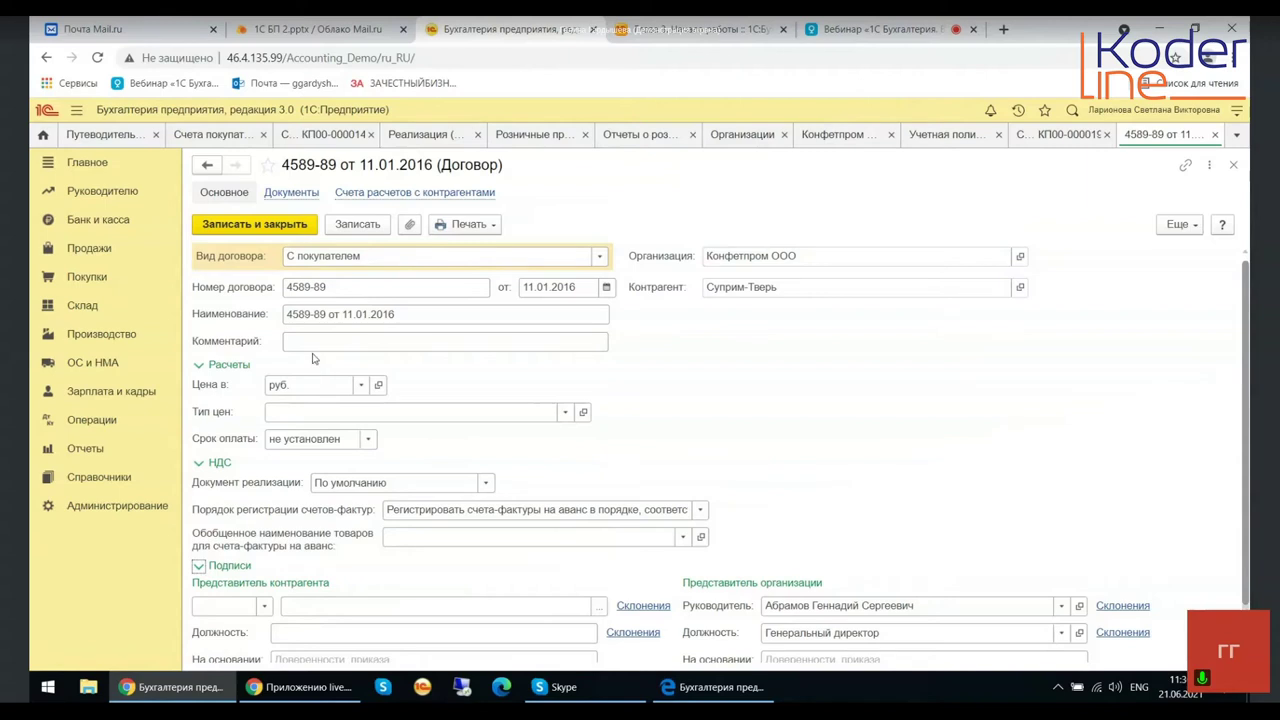
scroll(278, 610, down, 1)
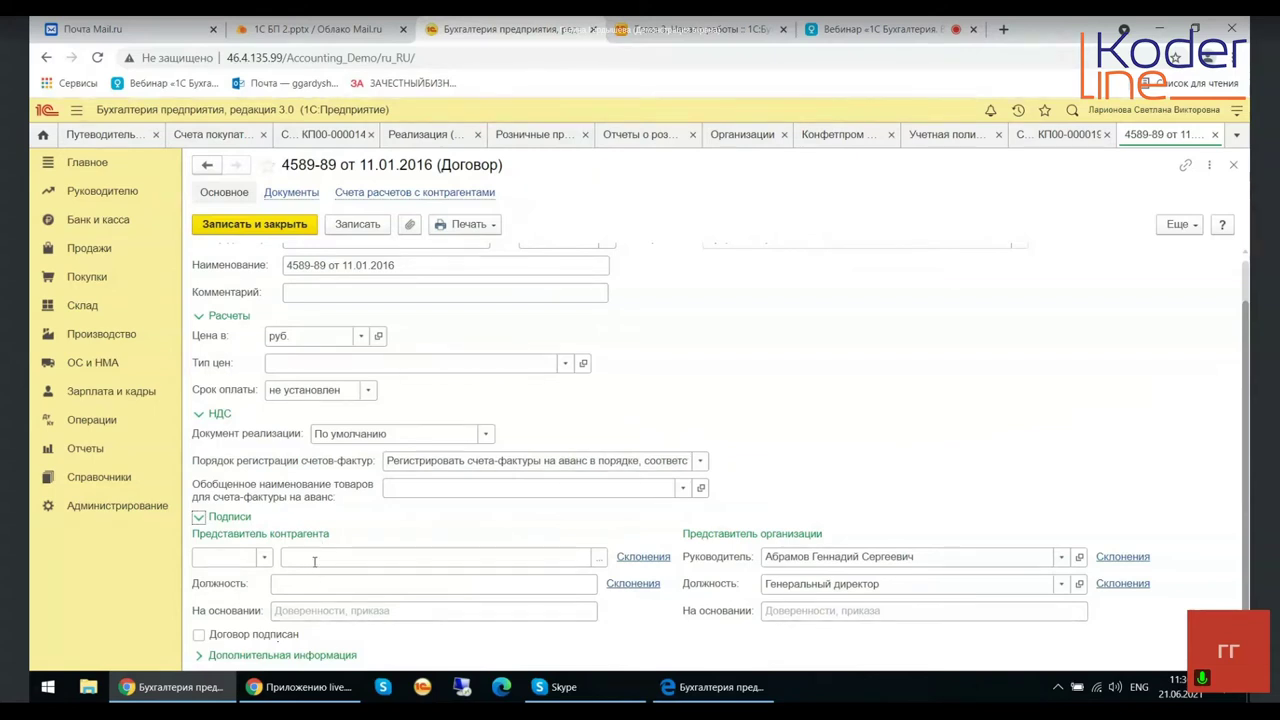
click(319, 612)
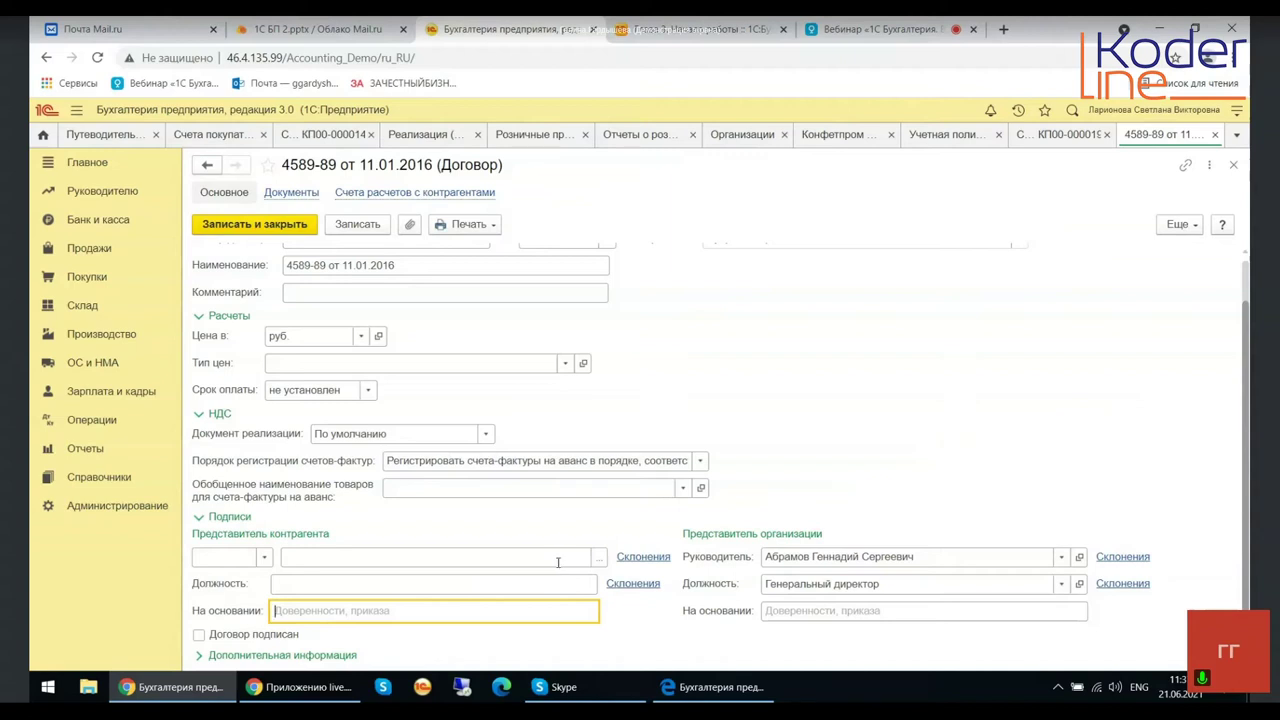
View the contract's settlement account setup with counterparties, and return to the customer invoice without saving anything.
mouse_move(248, 700)
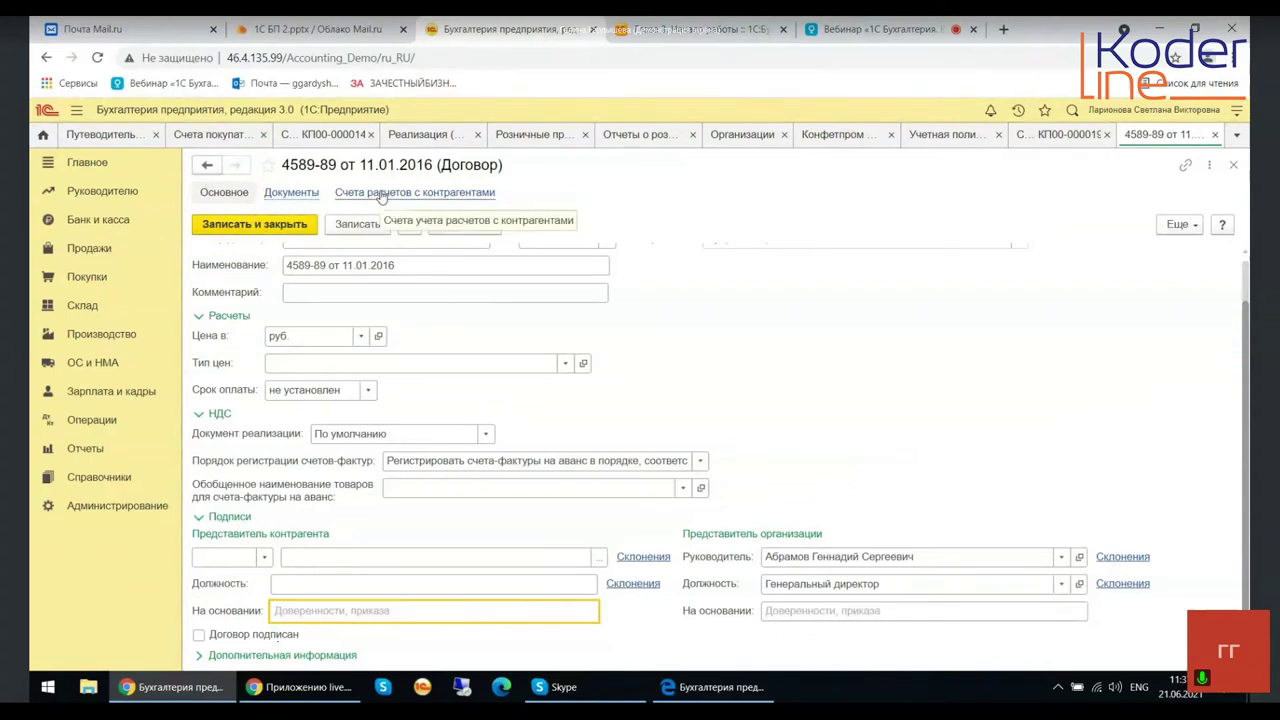
scroll(400, 195, up, 1)
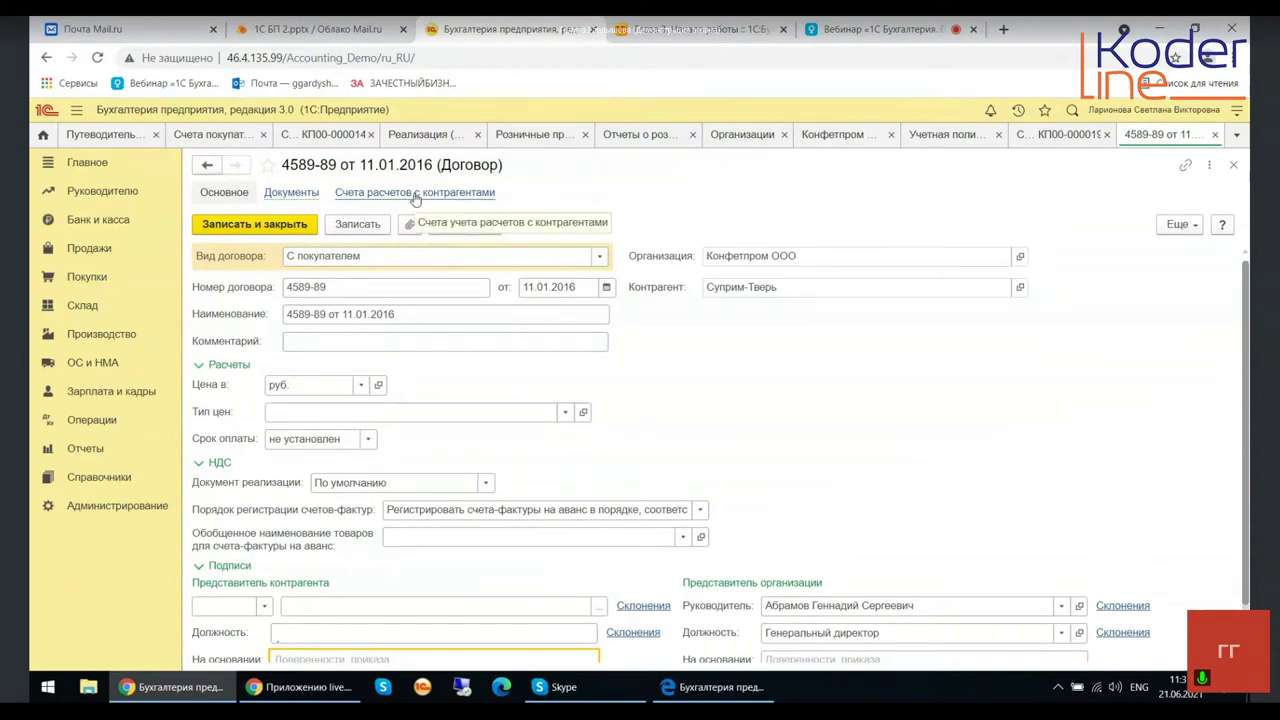
click(415, 193)
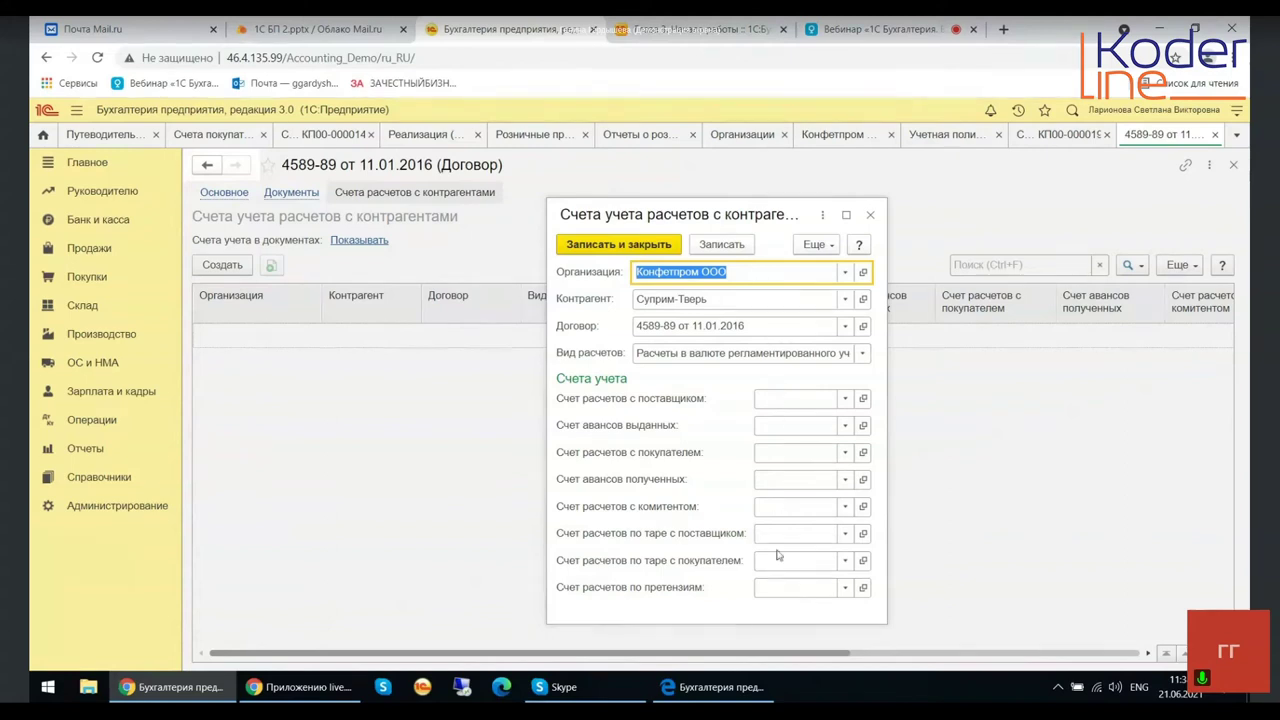
click(872, 218)
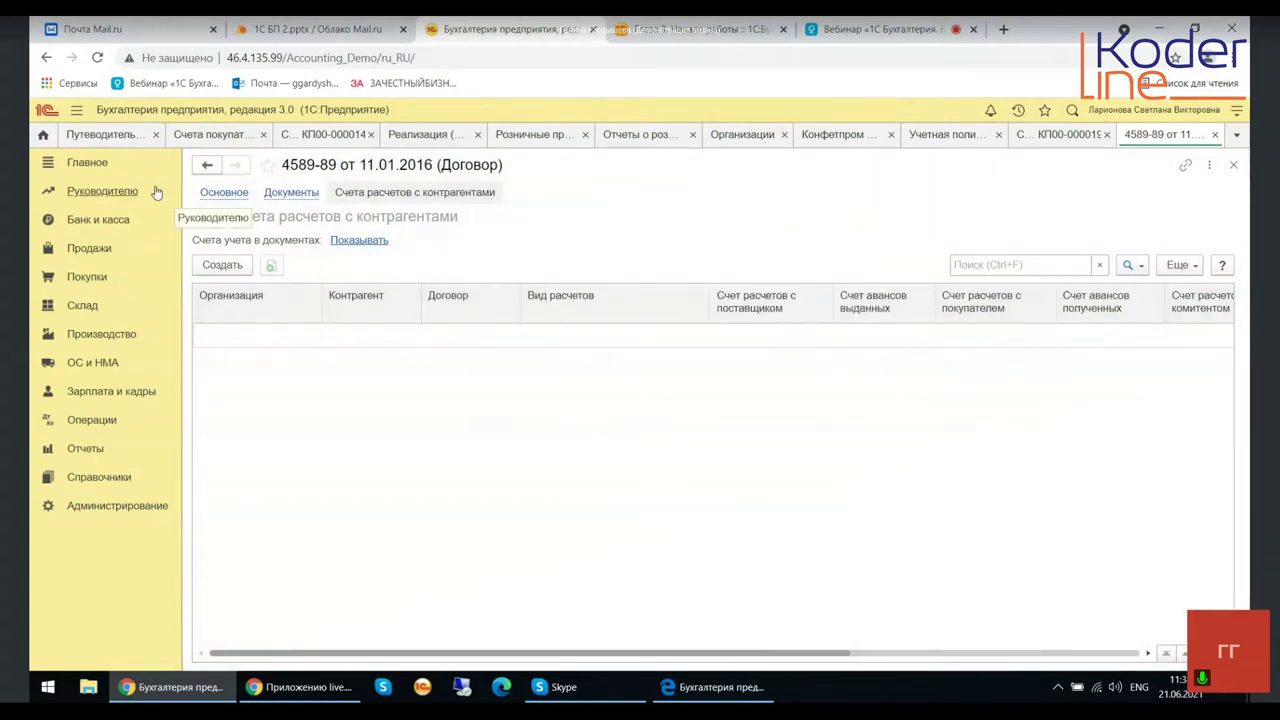
click(1215, 136)
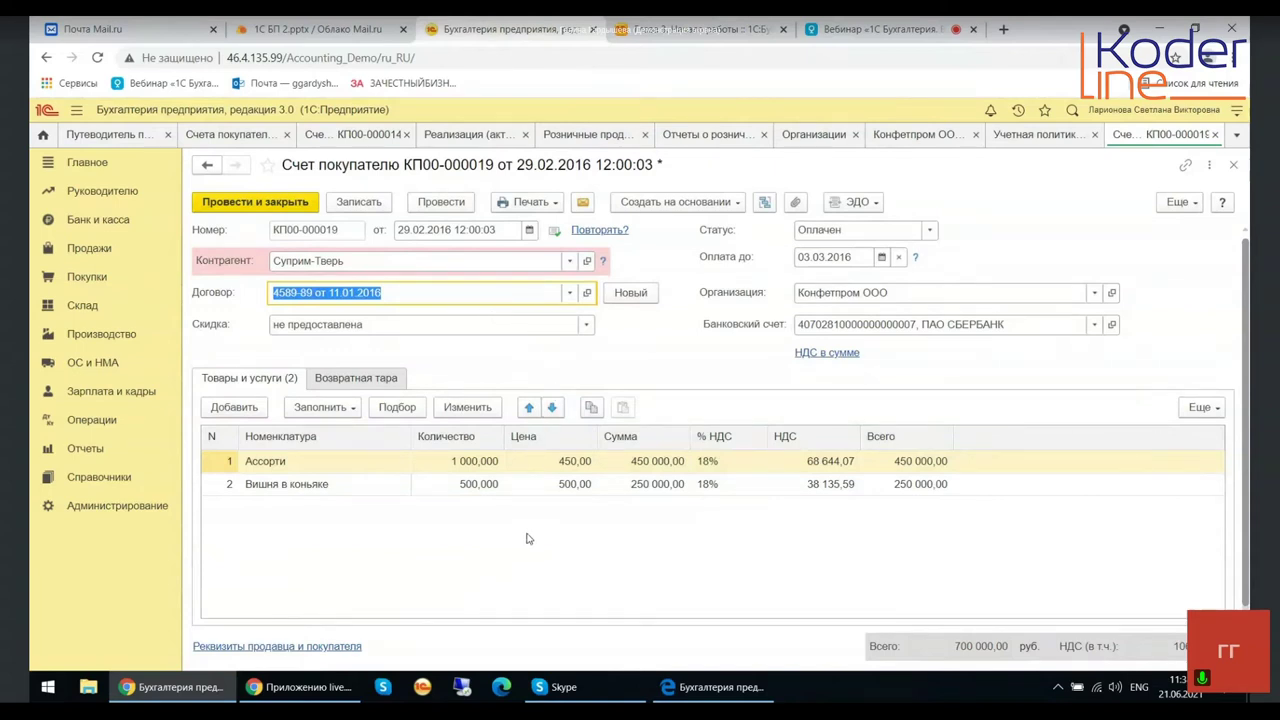
Browse the full item catalogue from the invoice's Ассорти line, view the Услуги group, and close the catalogue without choosing an item.
click(280, 462)
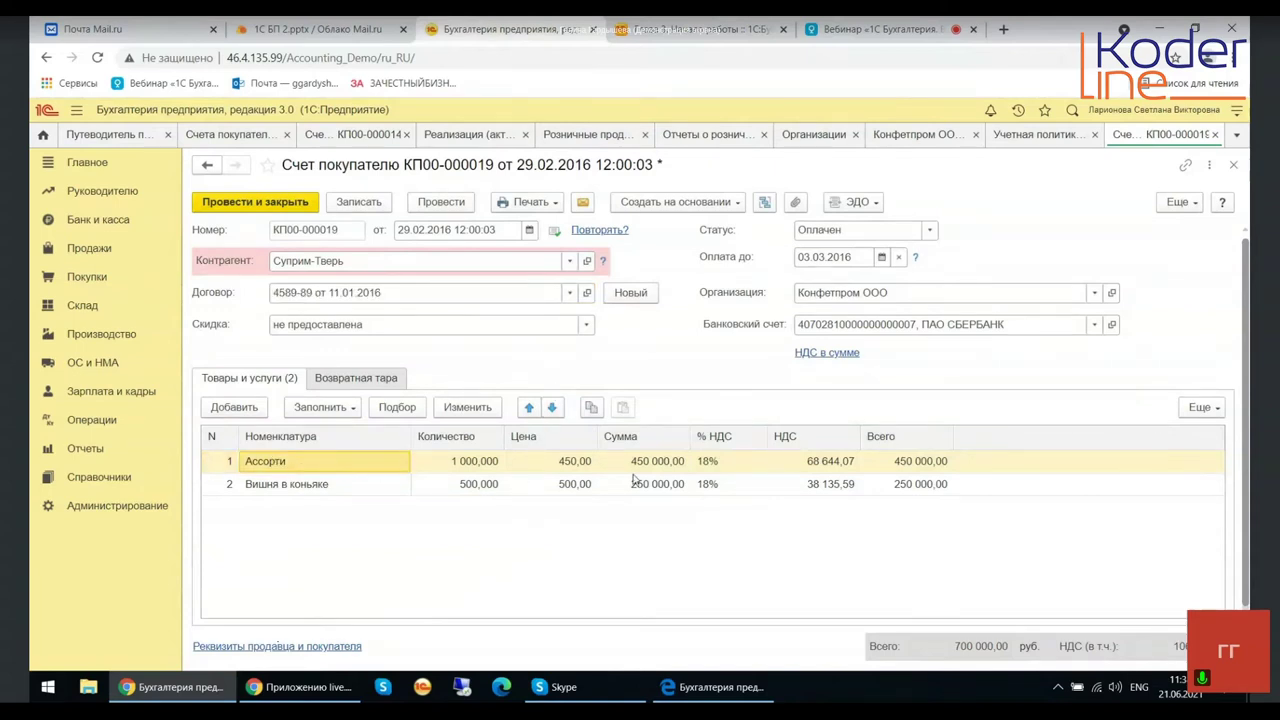
double_click(393, 463)
click(387, 465)
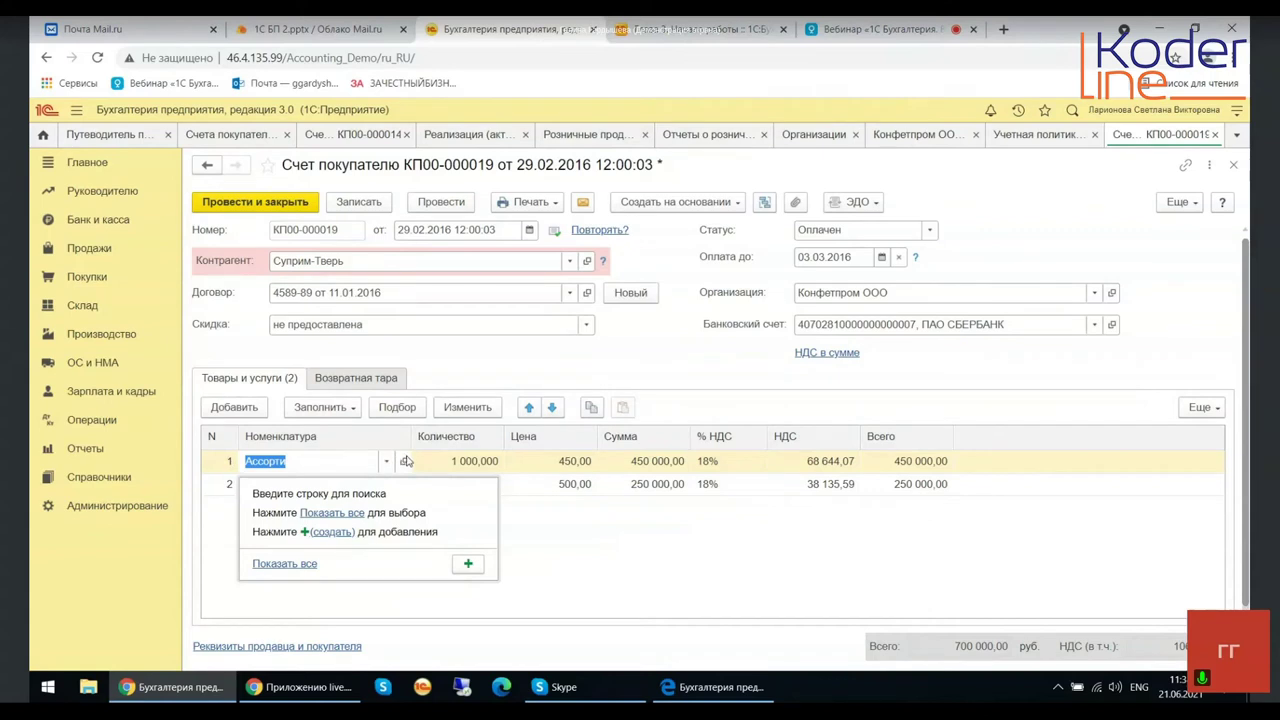
click(287, 564)
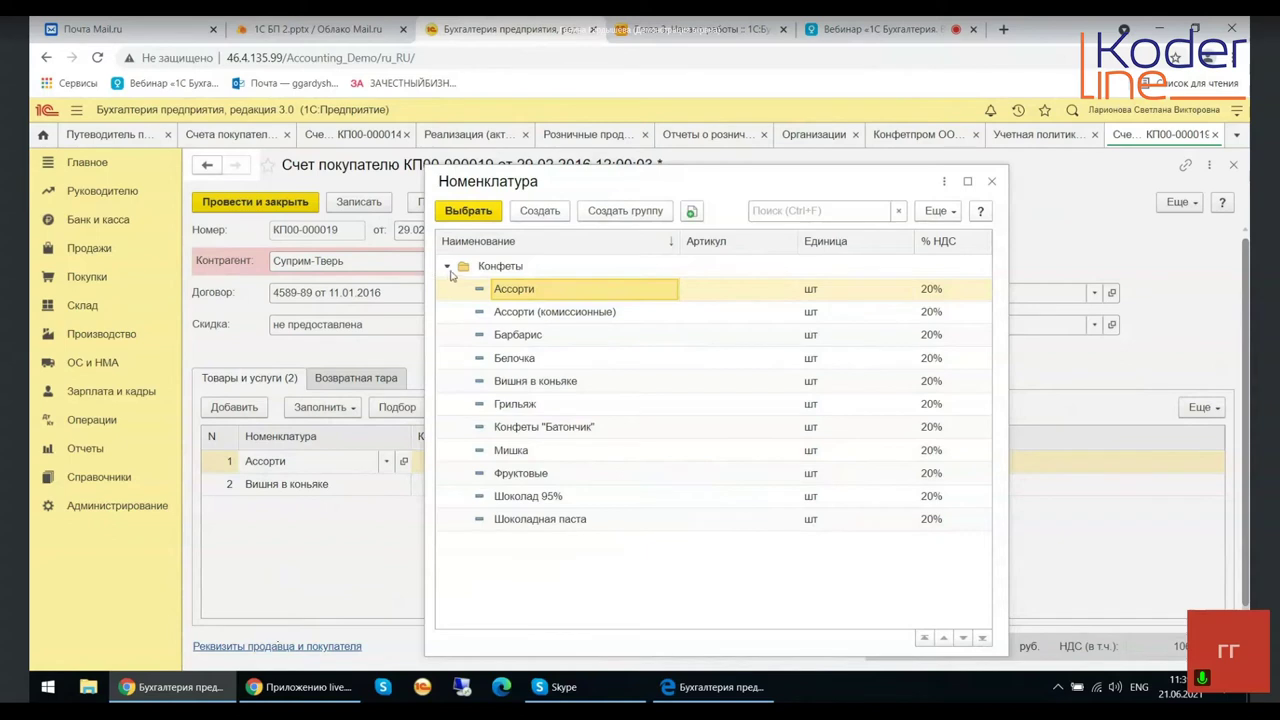
click(447, 270)
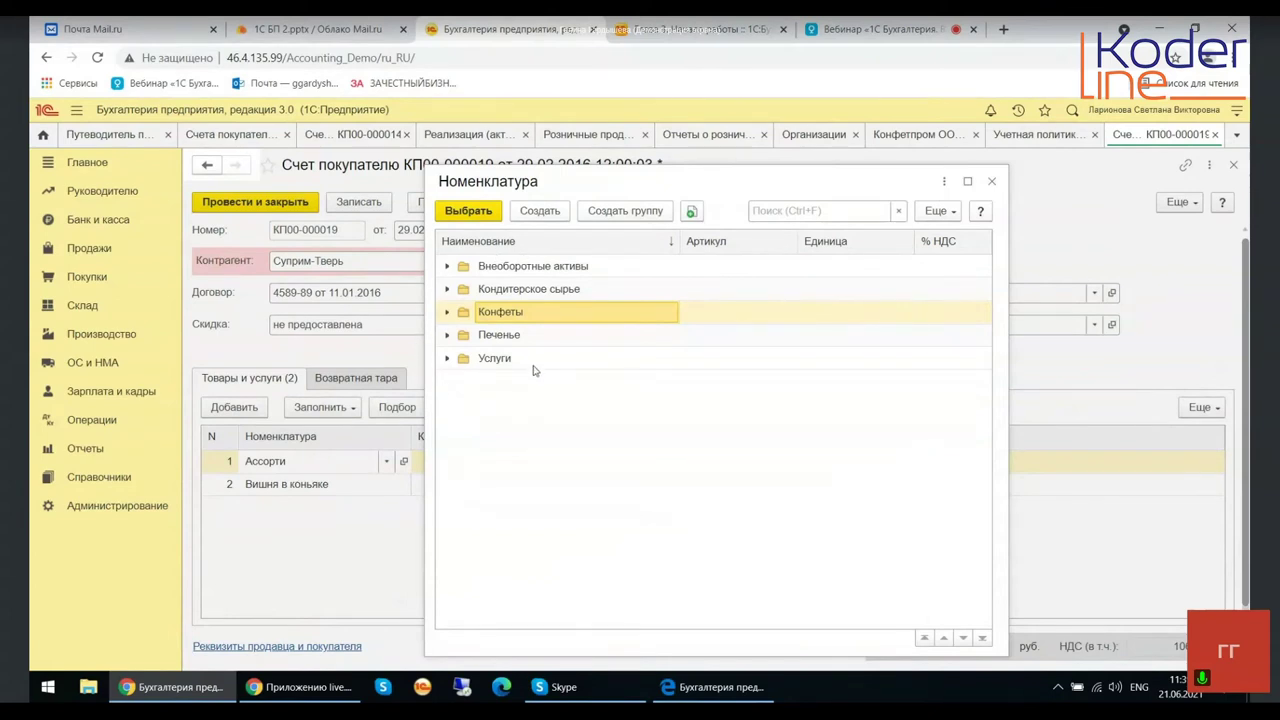
click(446, 359)
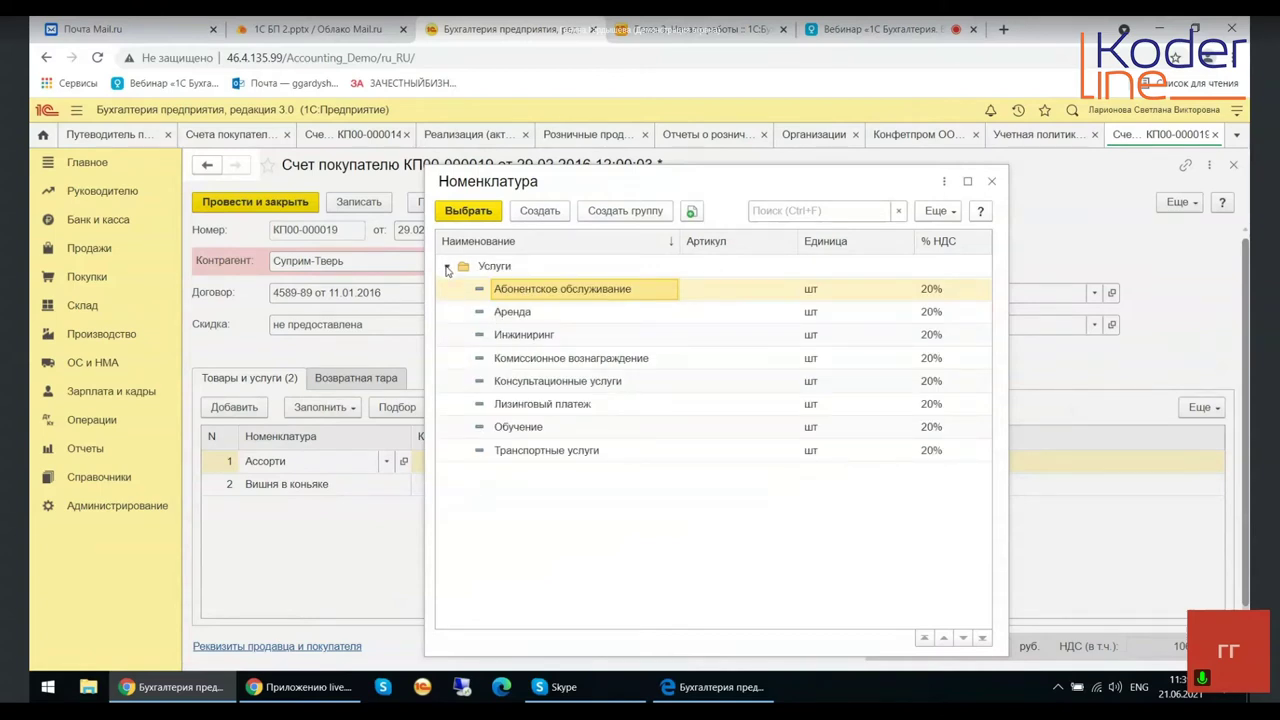
click(447, 267)
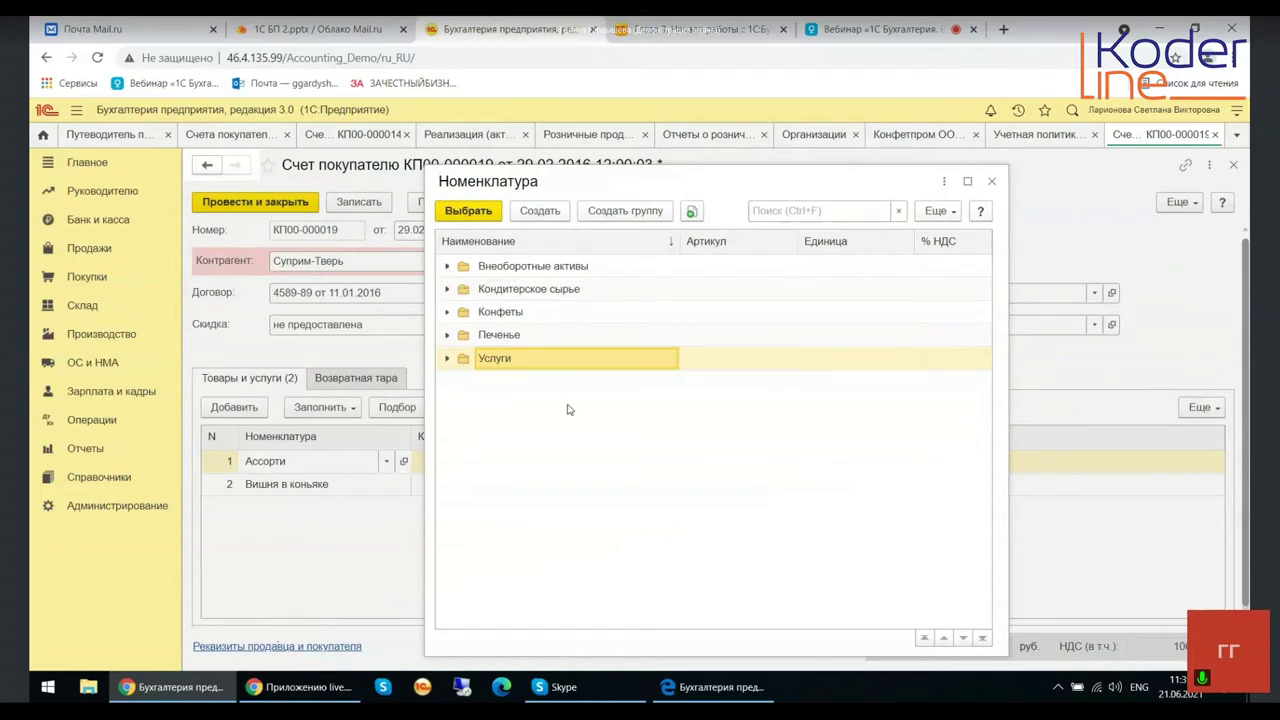
click(991, 183)
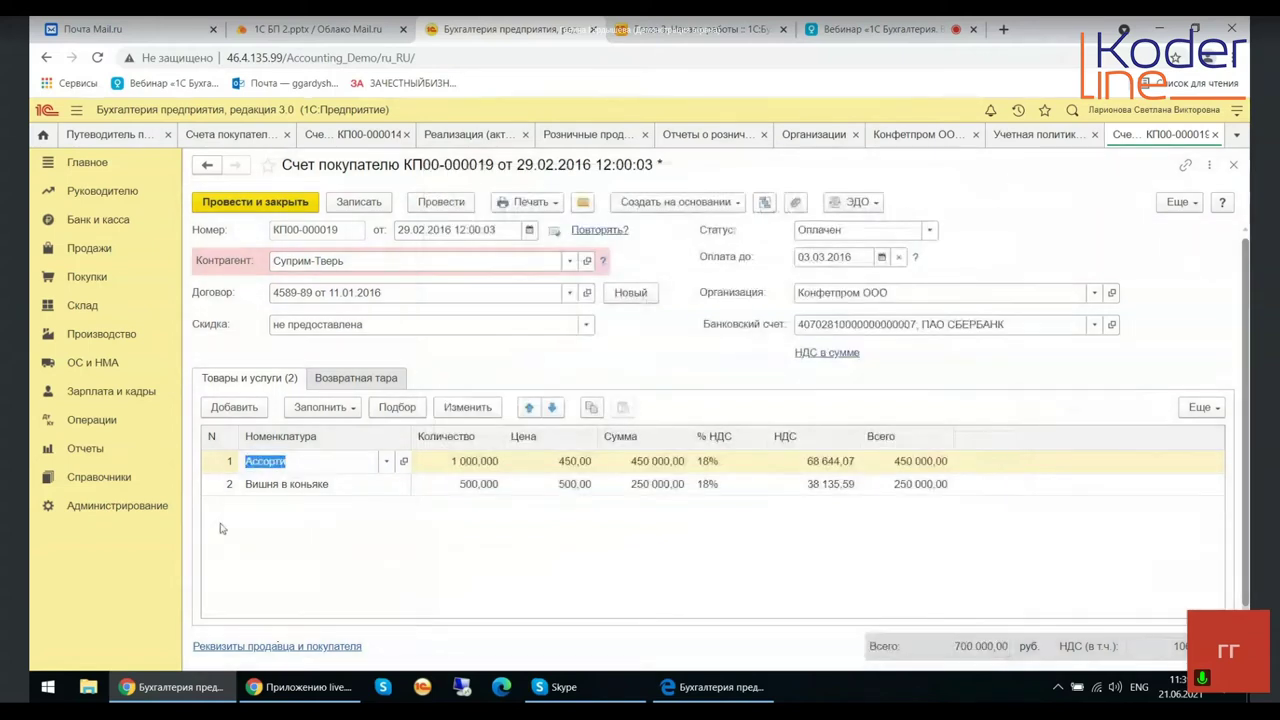
Open the Ассорти item card and examine its main fields and the Производство and Алкогольная продукция sections.
click(404, 461)
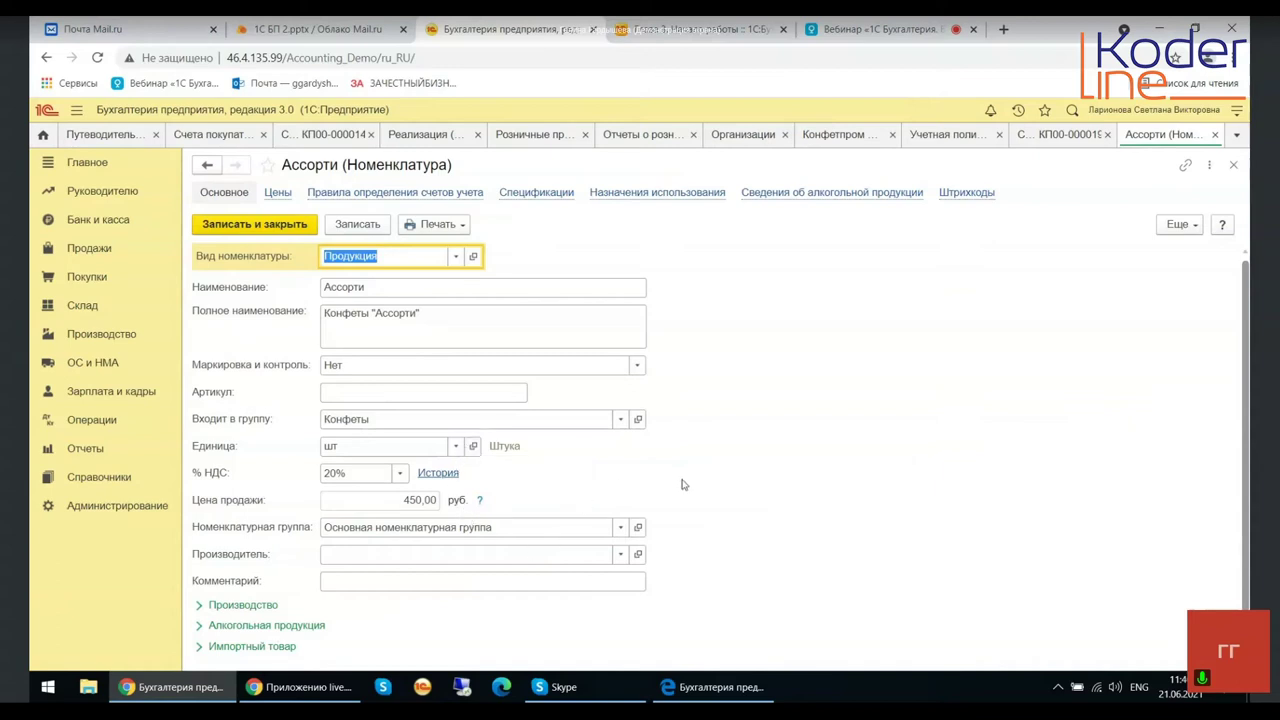
scroll(682, 484, down, 1)
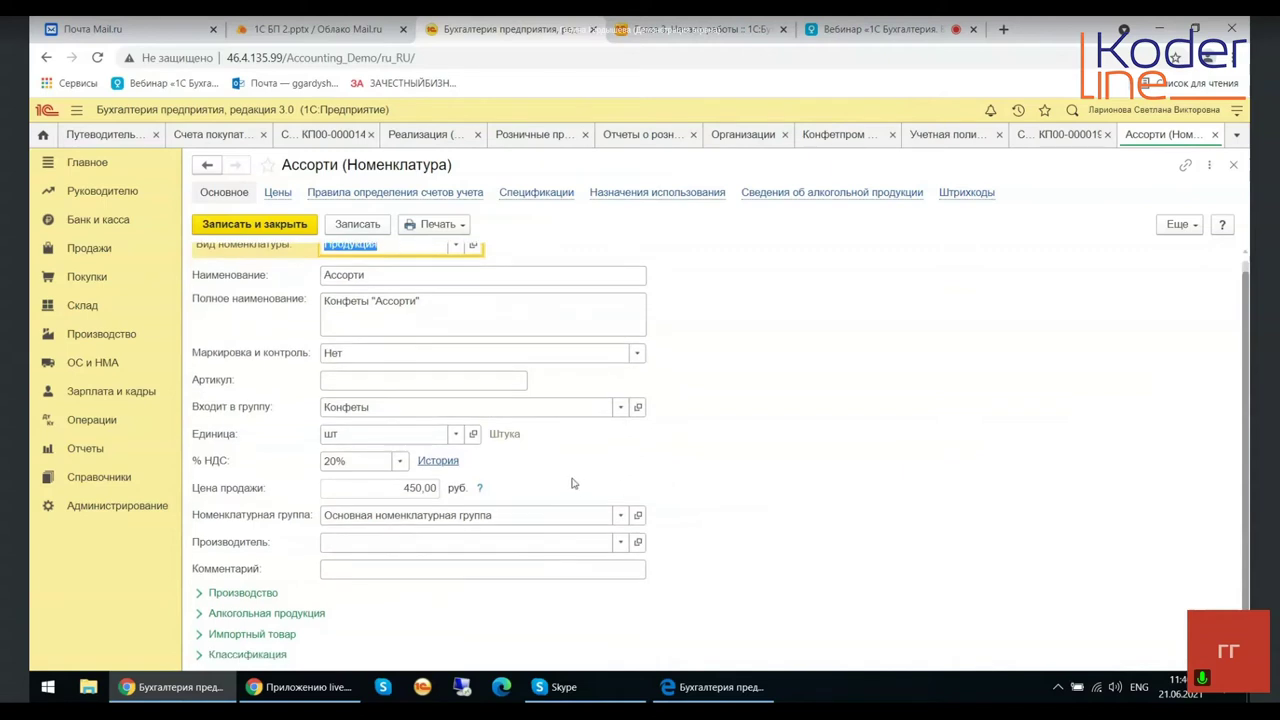
click(214, 595)
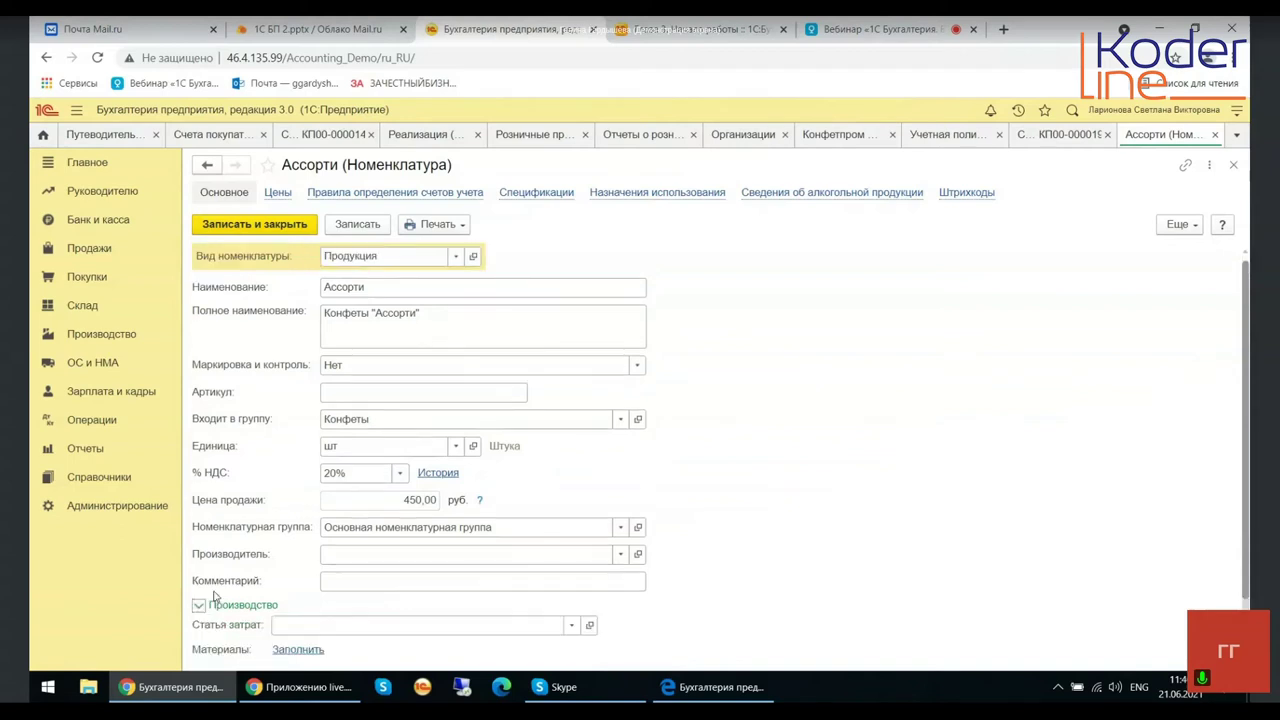
scroll(296, 569, down, 1)
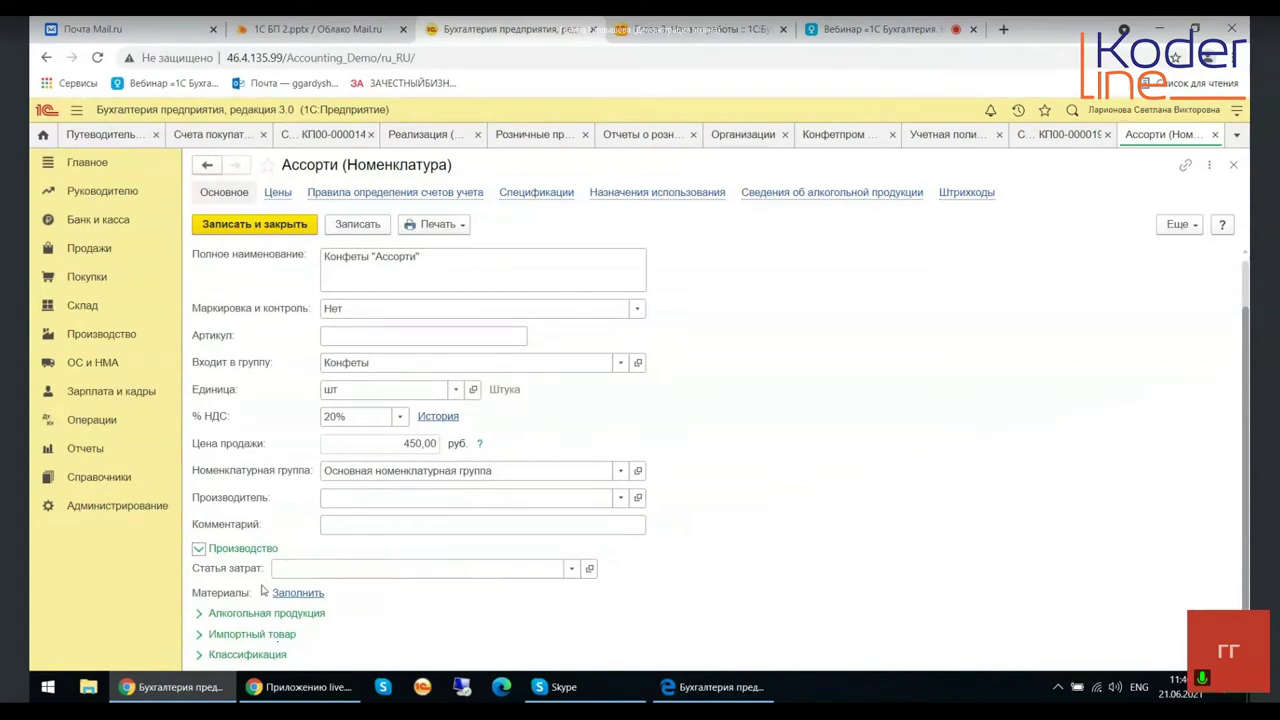
scroll(224, 620, up, 1)
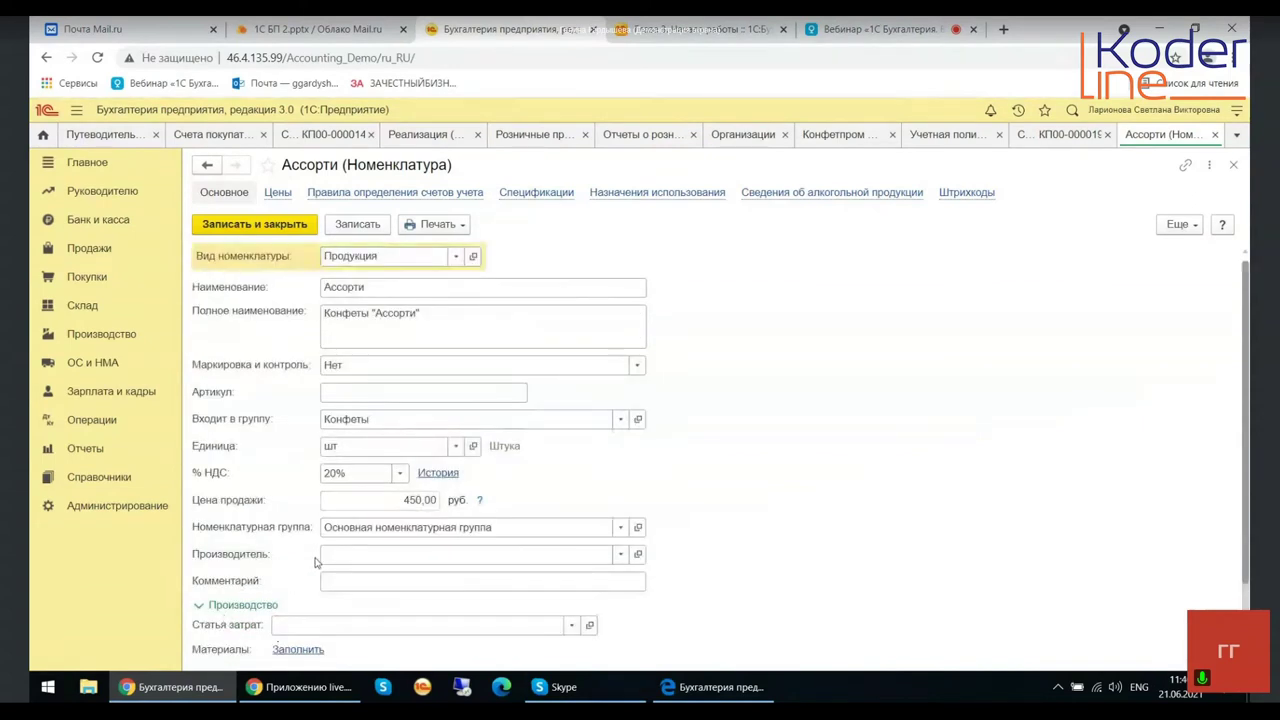
scroll(345, 558, down, 2)
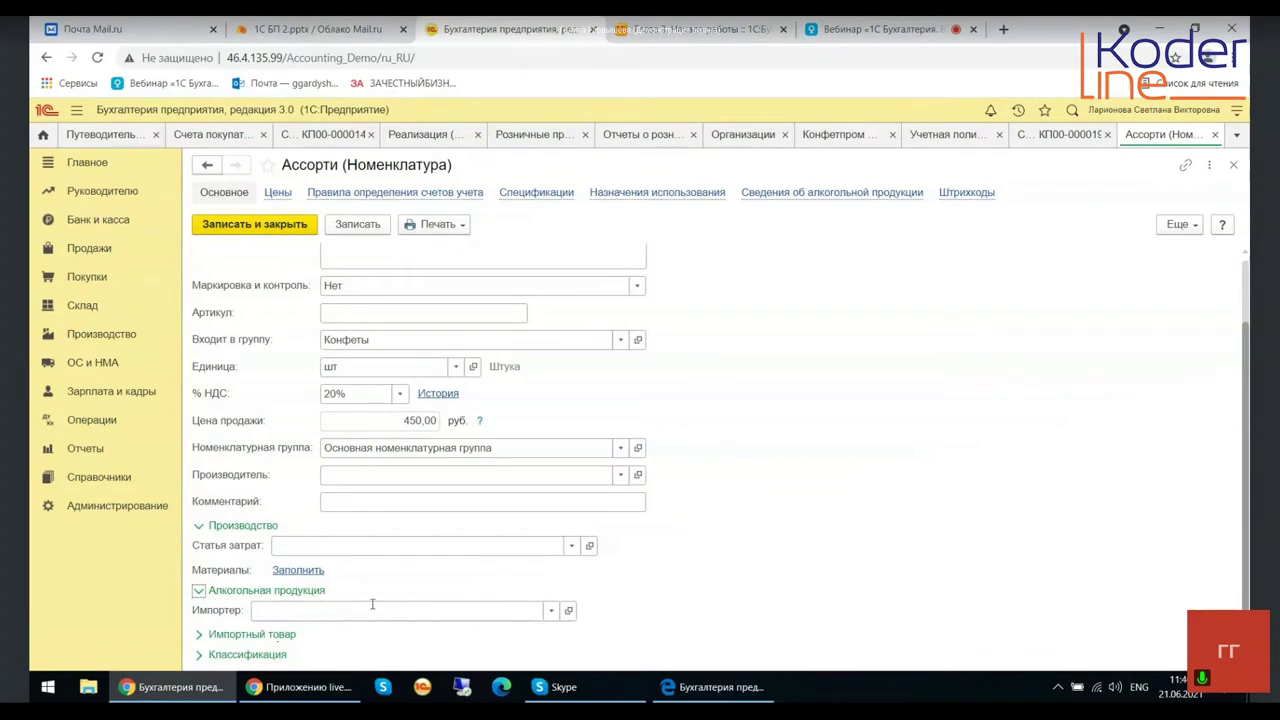
Review the item card's Импортный товар section, including the Номер ГТД selection options, and the Классификация section.
click(200, 638)
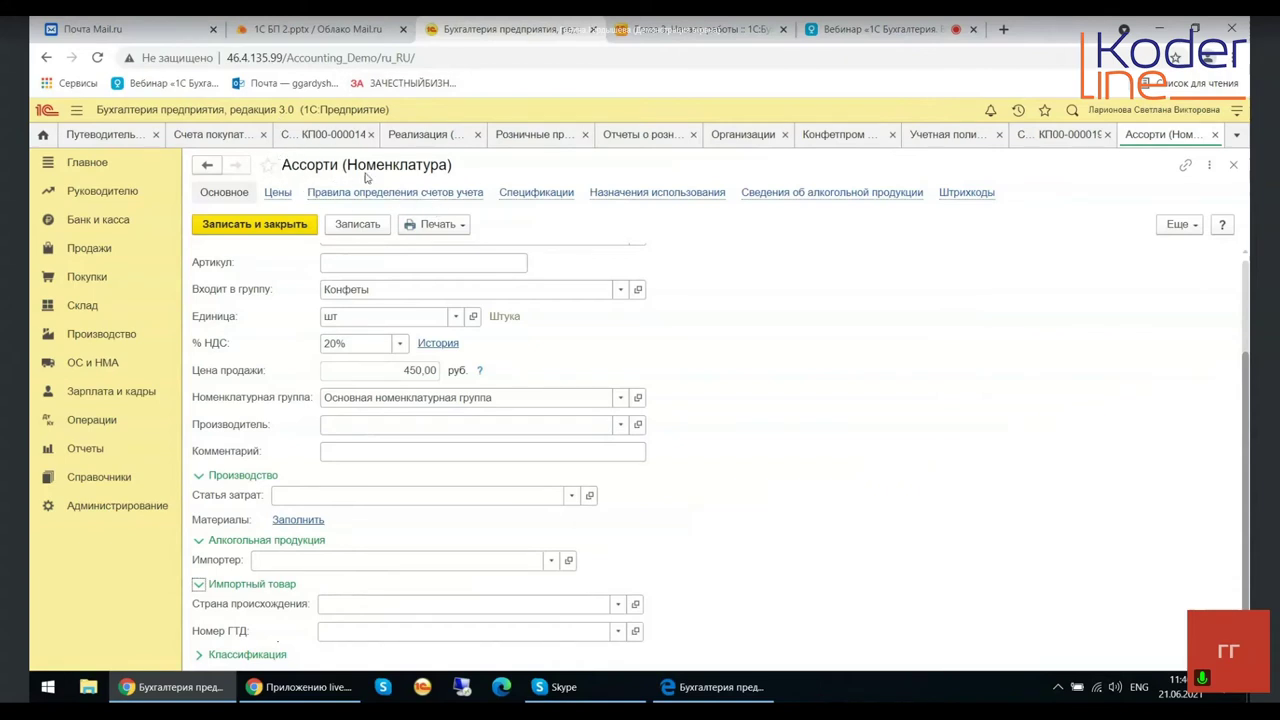
click(616, 640)
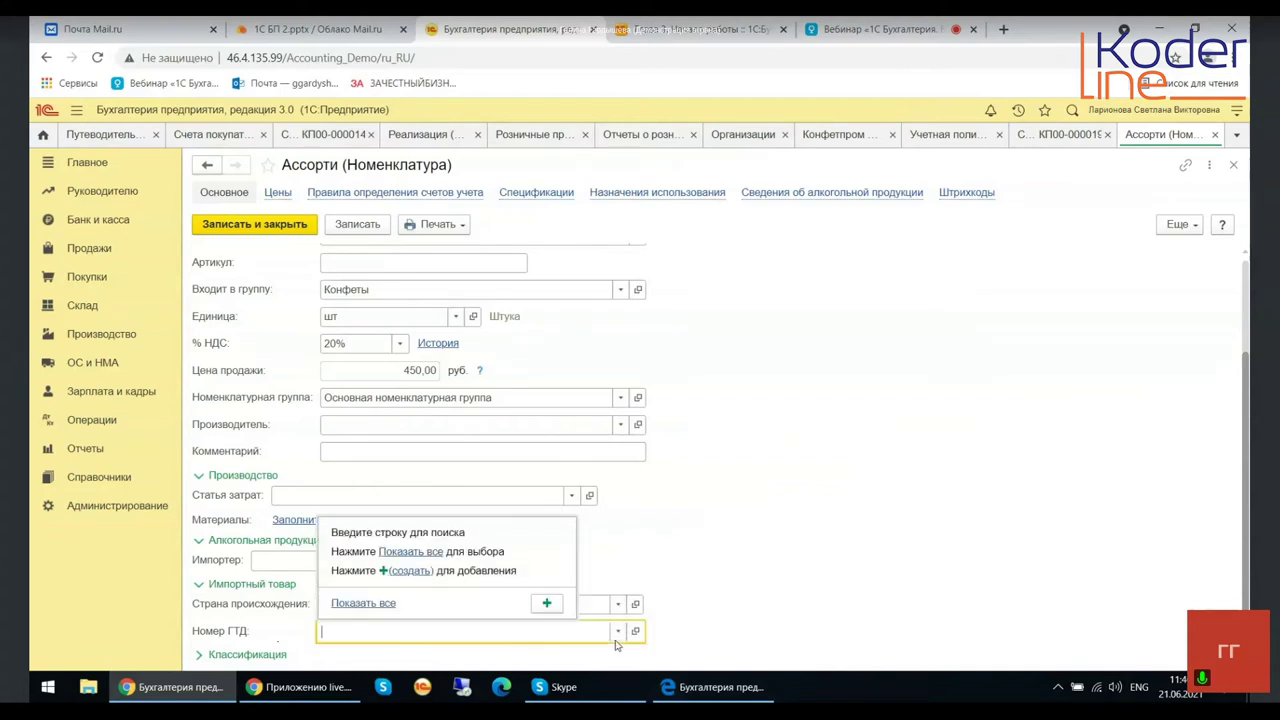
click(742, 521)
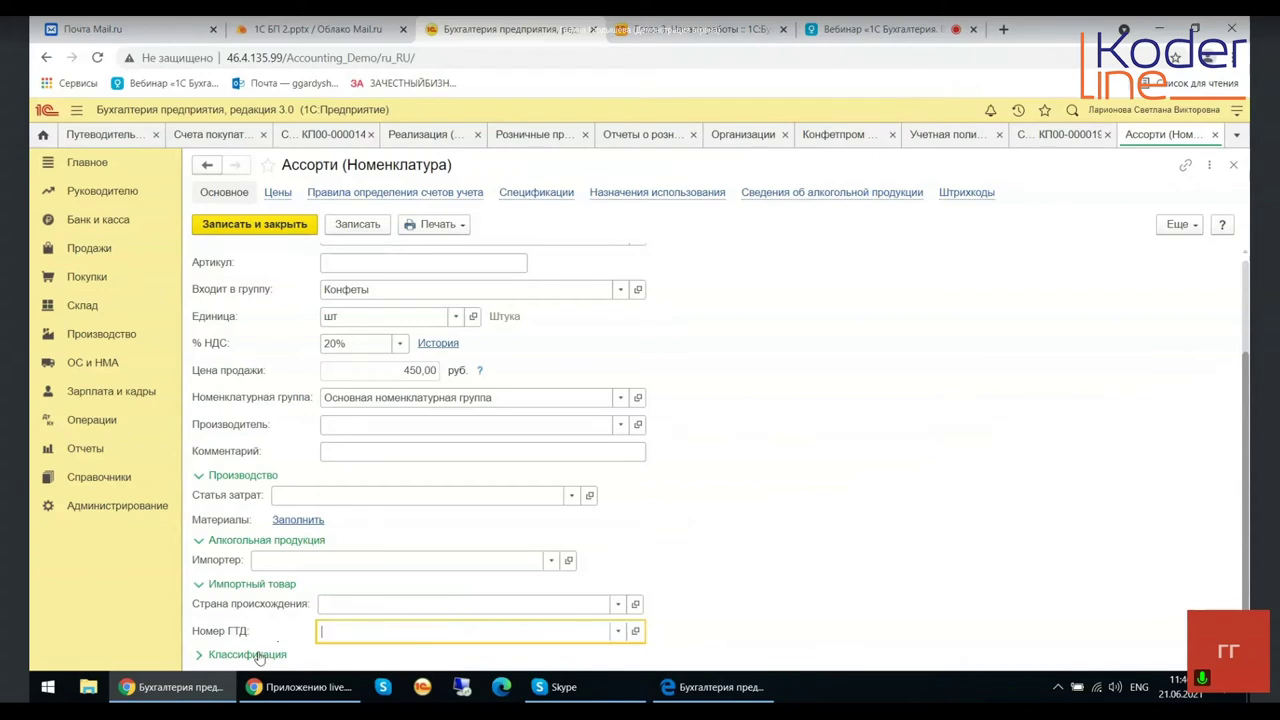
scroll(258, 657, up, 3)
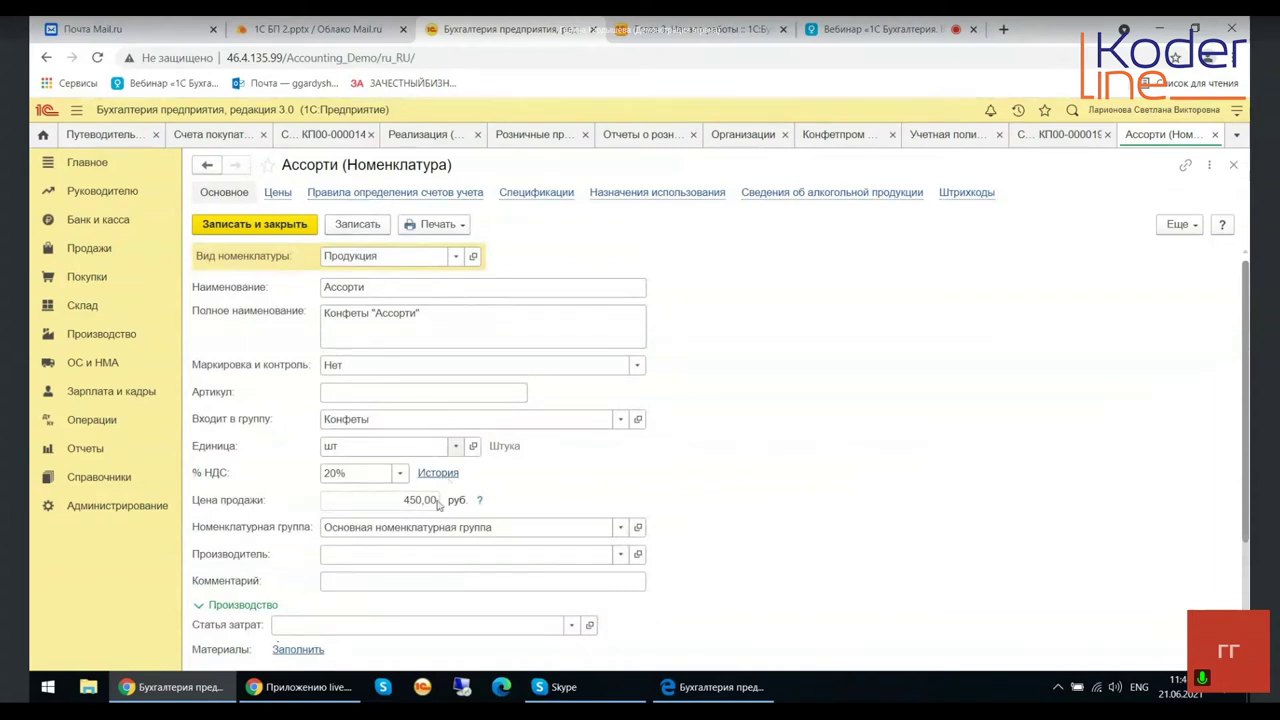
scroll(436, 502, down, 3)
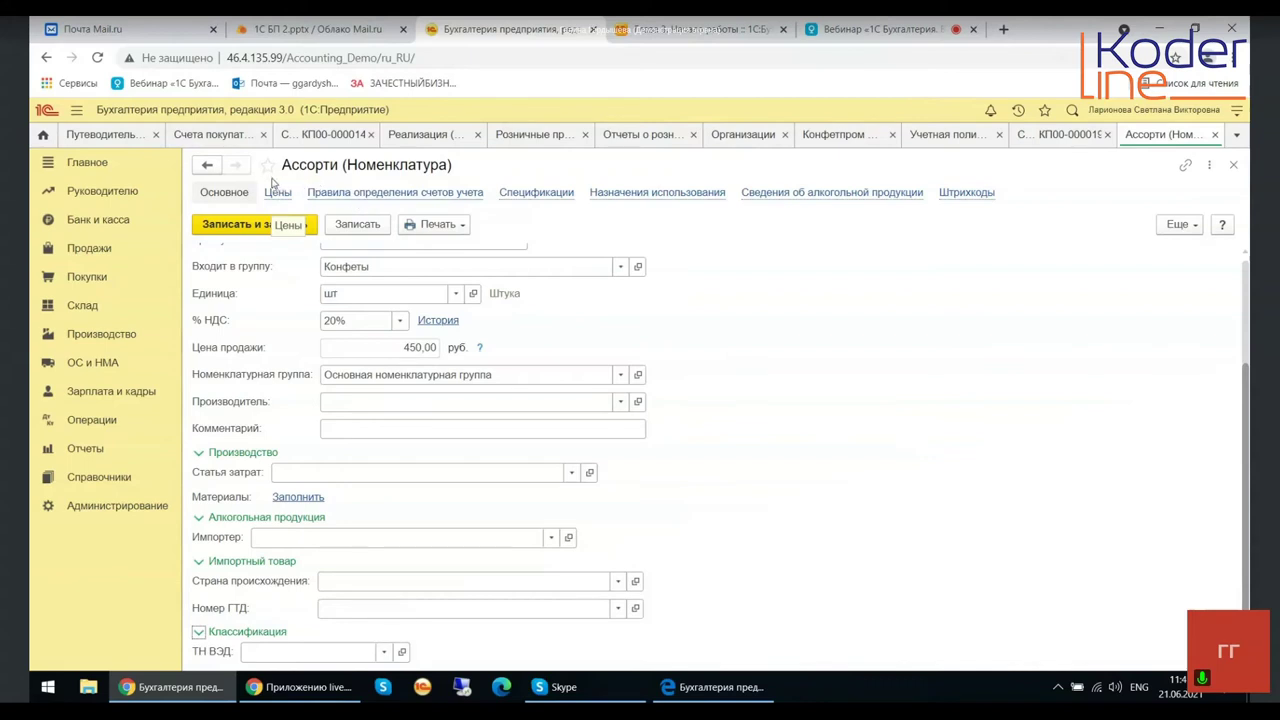
Review the item's accounting account rules, specifications and alcohol product details, and return to the invoice, postponing the Internet support login.
click(380, 196)
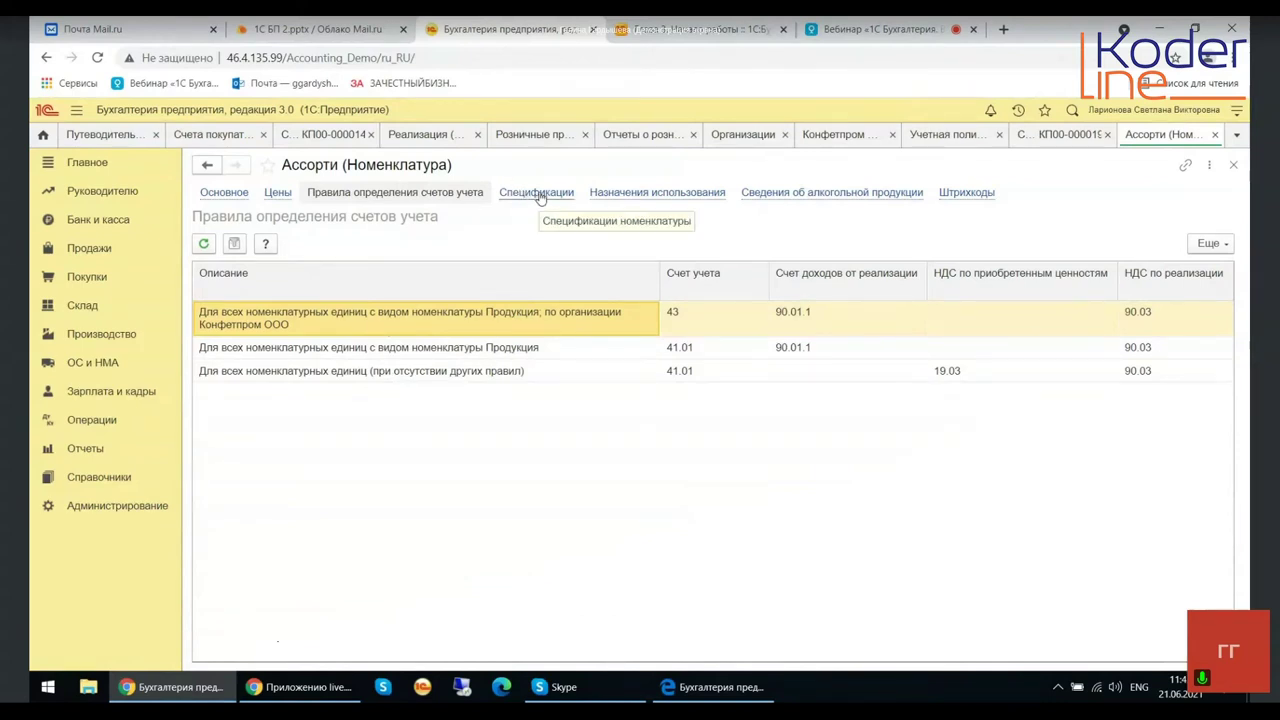
click(539, 197)
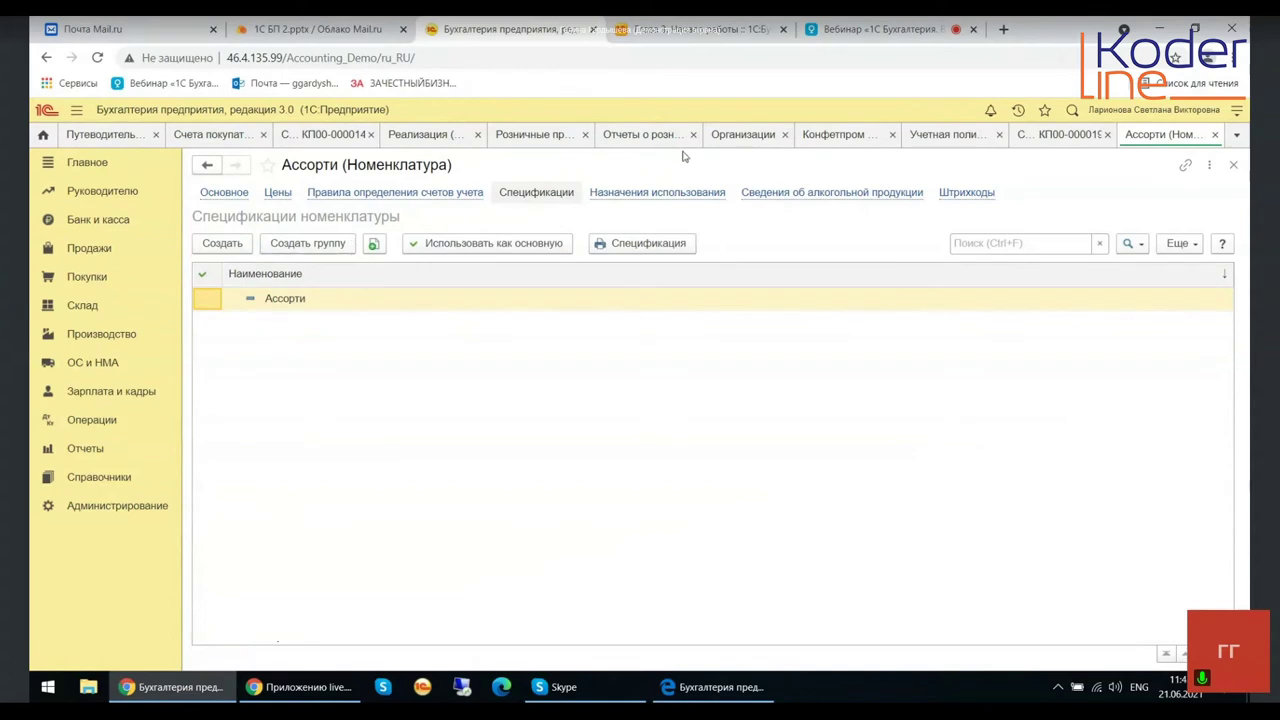
click(768, 196)
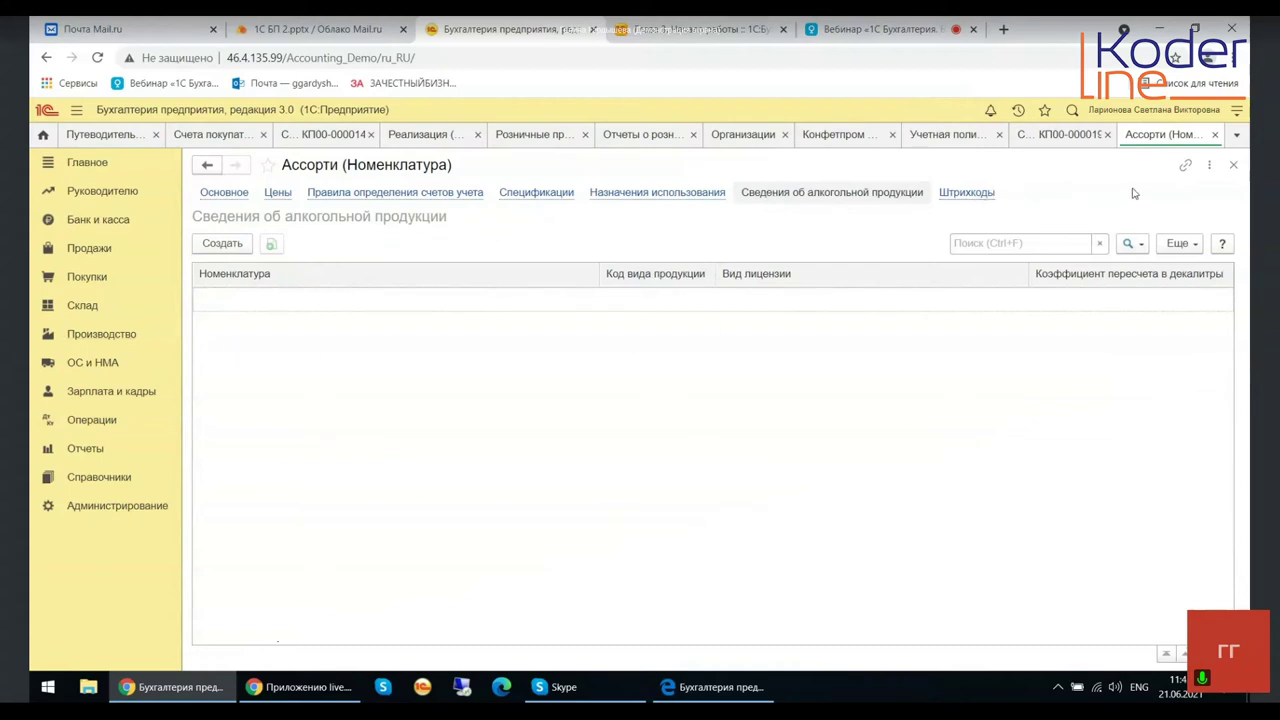
click(1234, 166)
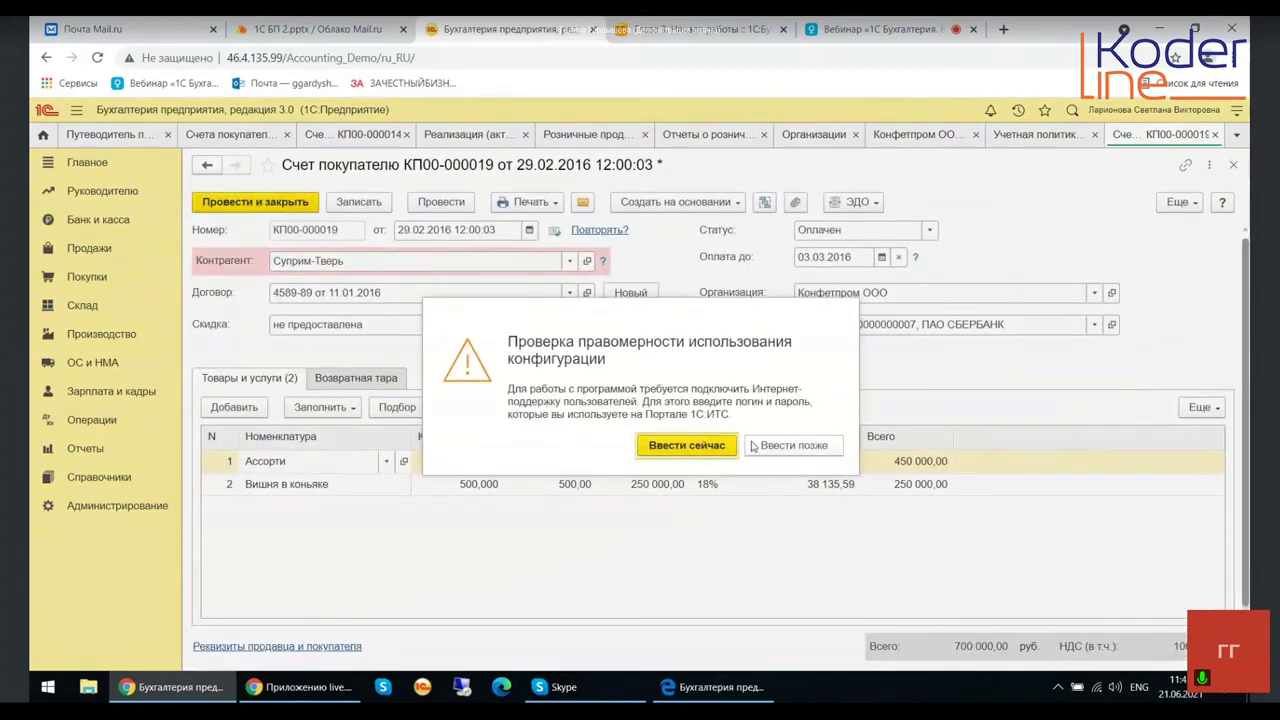
click(793, 446)
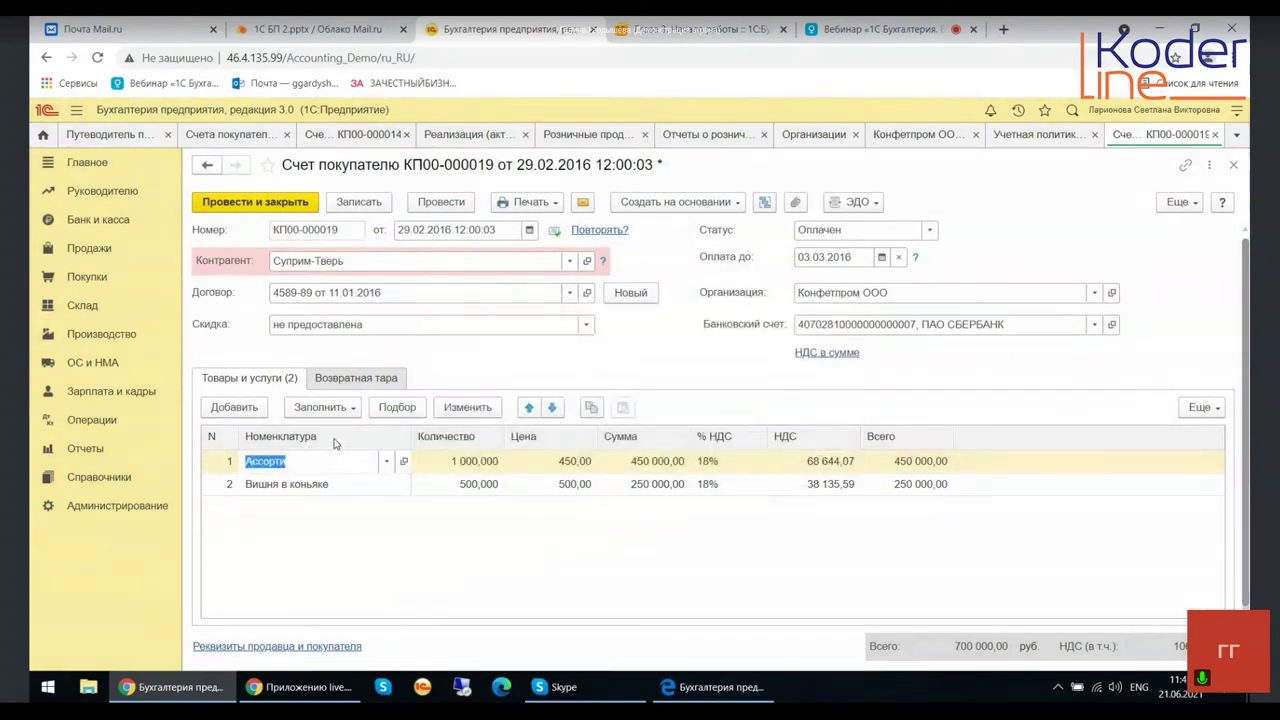
Review the invoice's discount options and its additional commands, including the Показать в списке and Печать choices, without applying any.
click(586, 324)
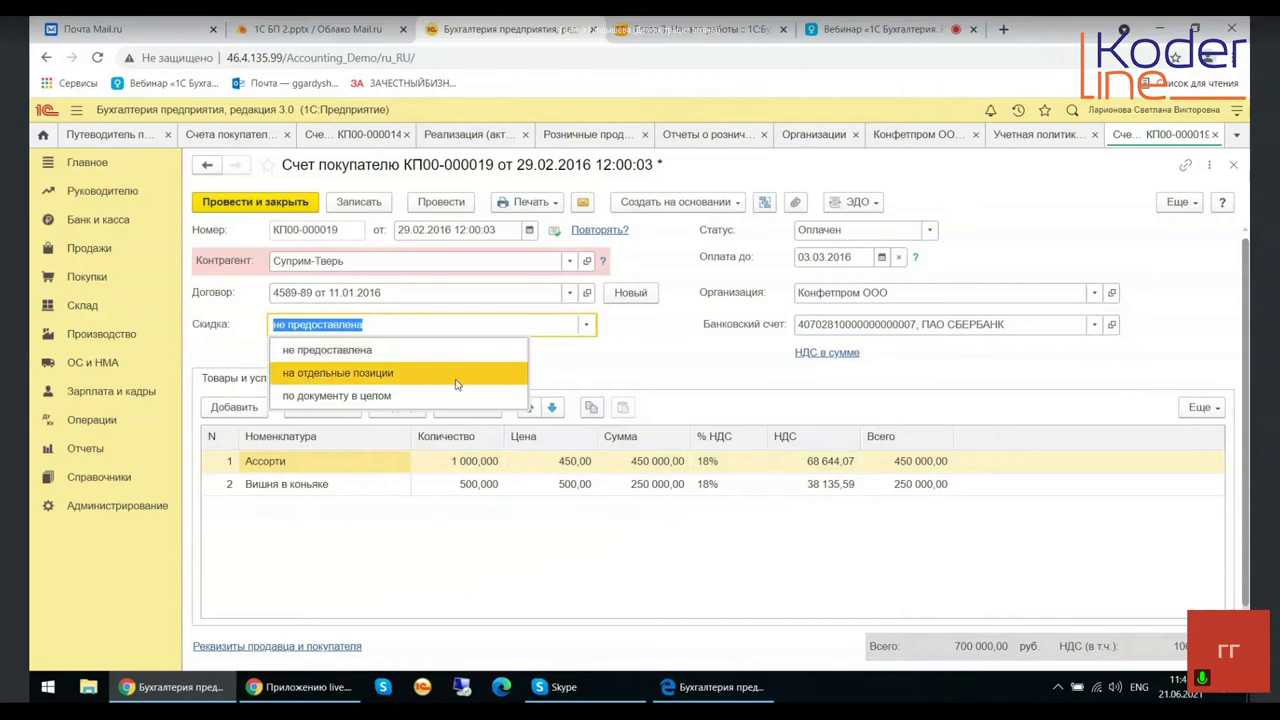
click(744, 368)
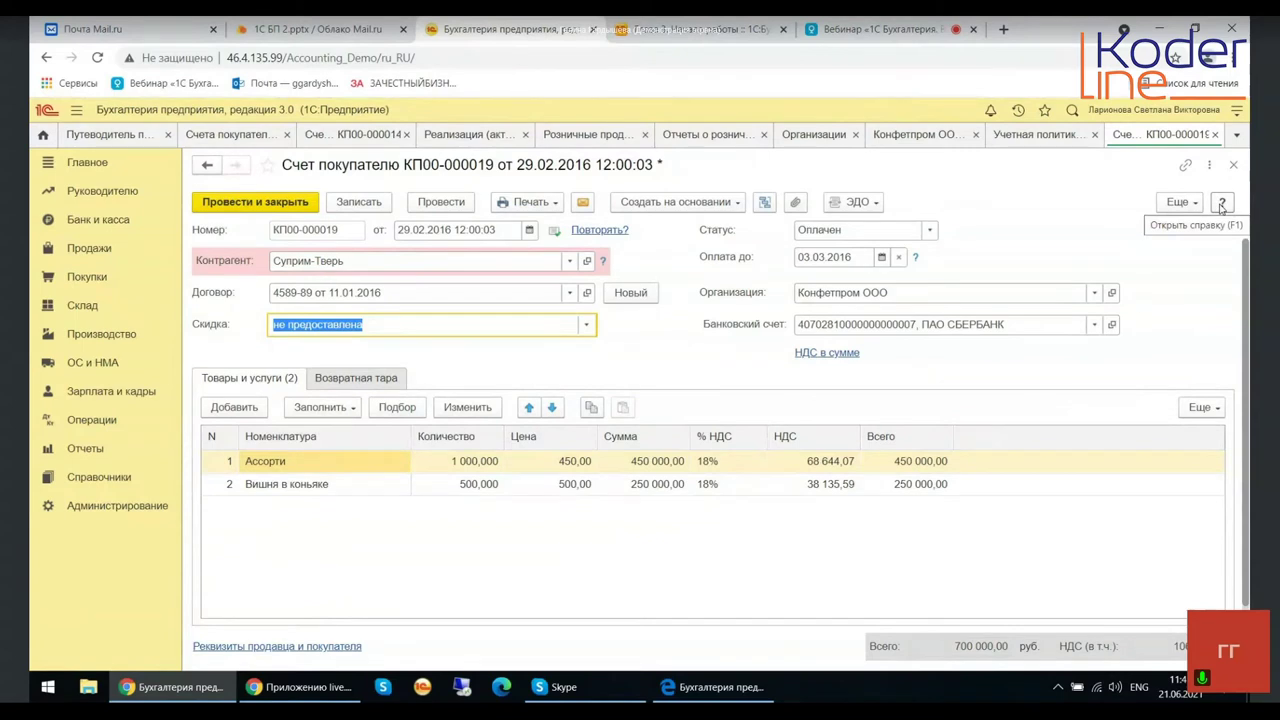
click(1176, 204)
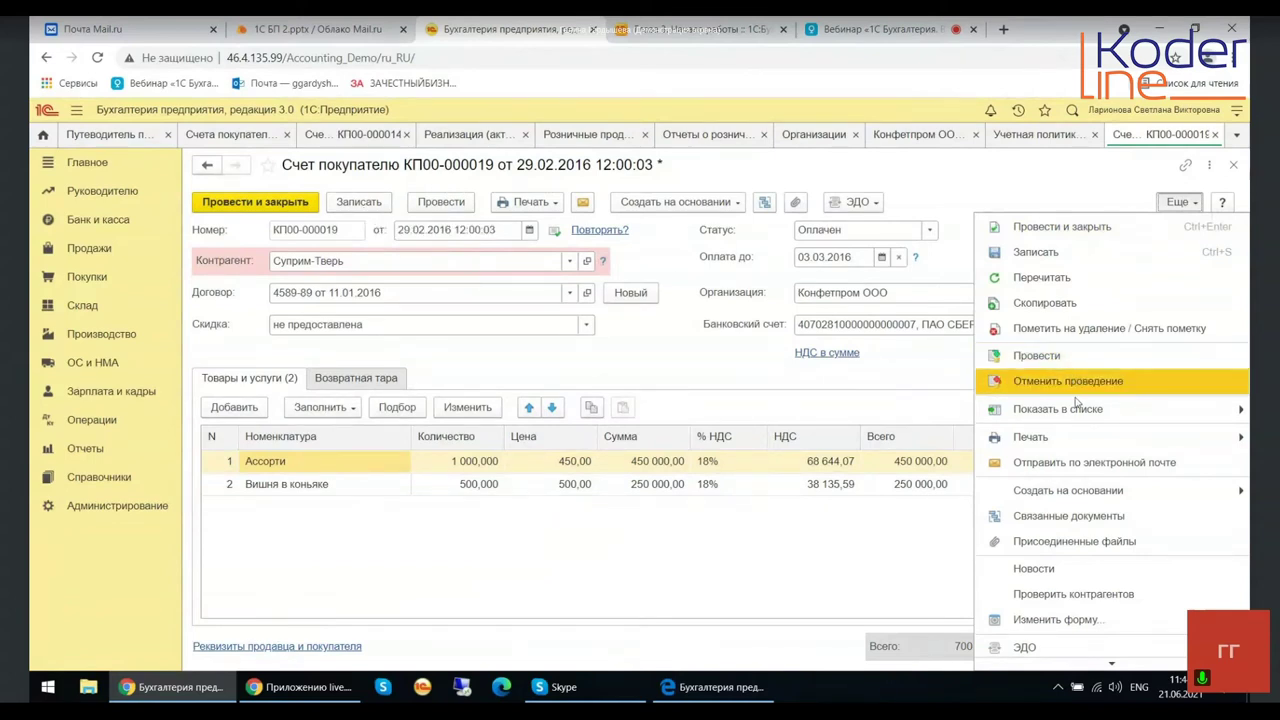
mouse_move(1073, 420)
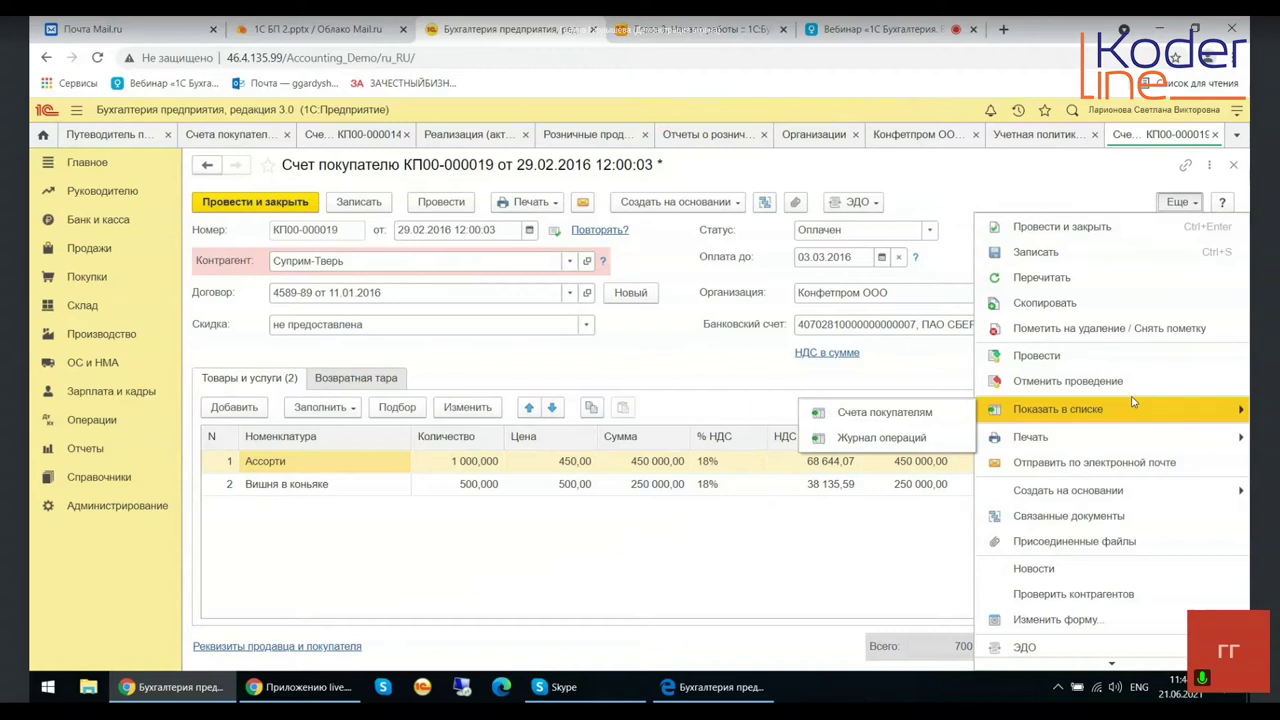
mouse_move(1137, 442)
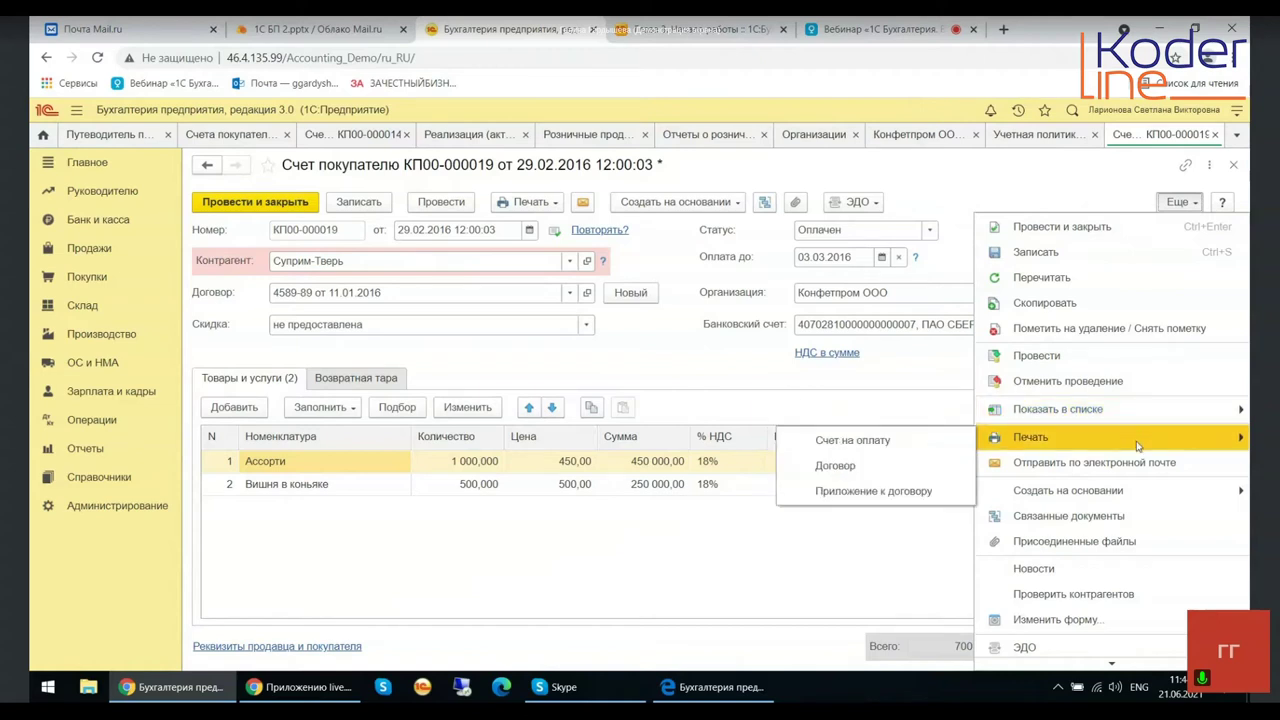
click(822, 537)
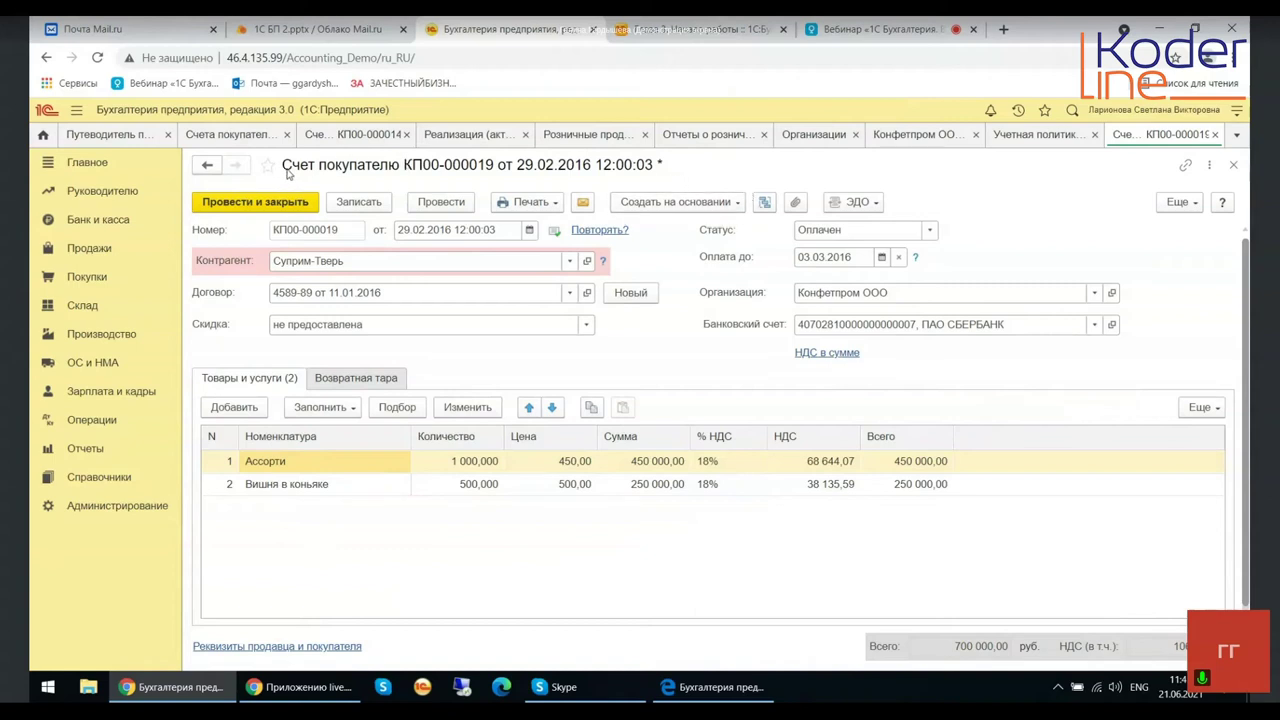
Review which documents can be created on the basis of the invoice, and close the invoice without saving changes.
click(672, 203)
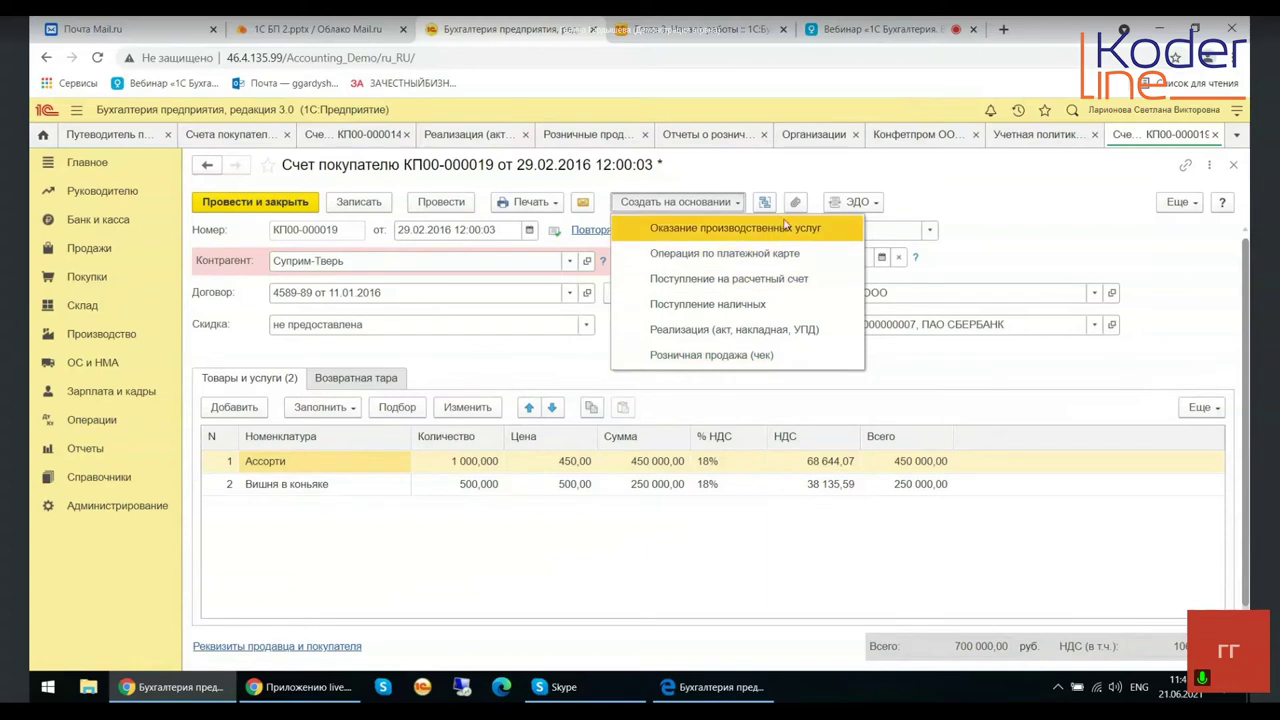
click(955, 214)
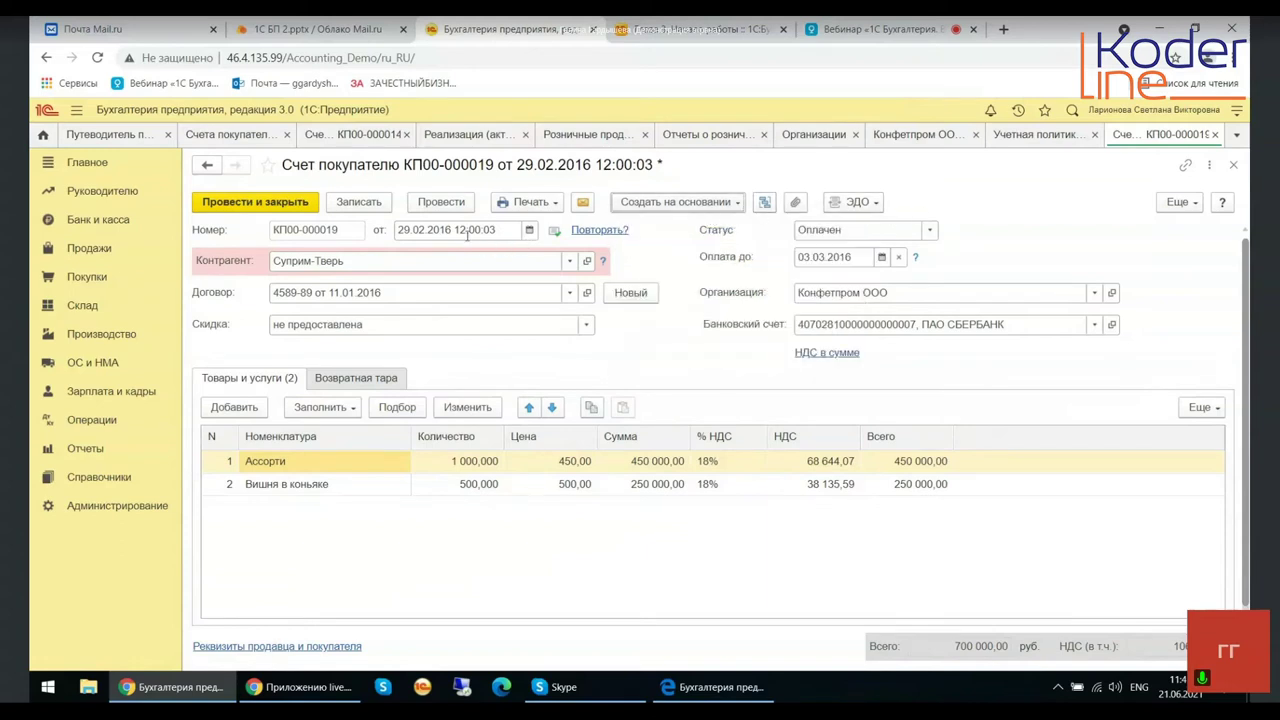
click(1234, 166)
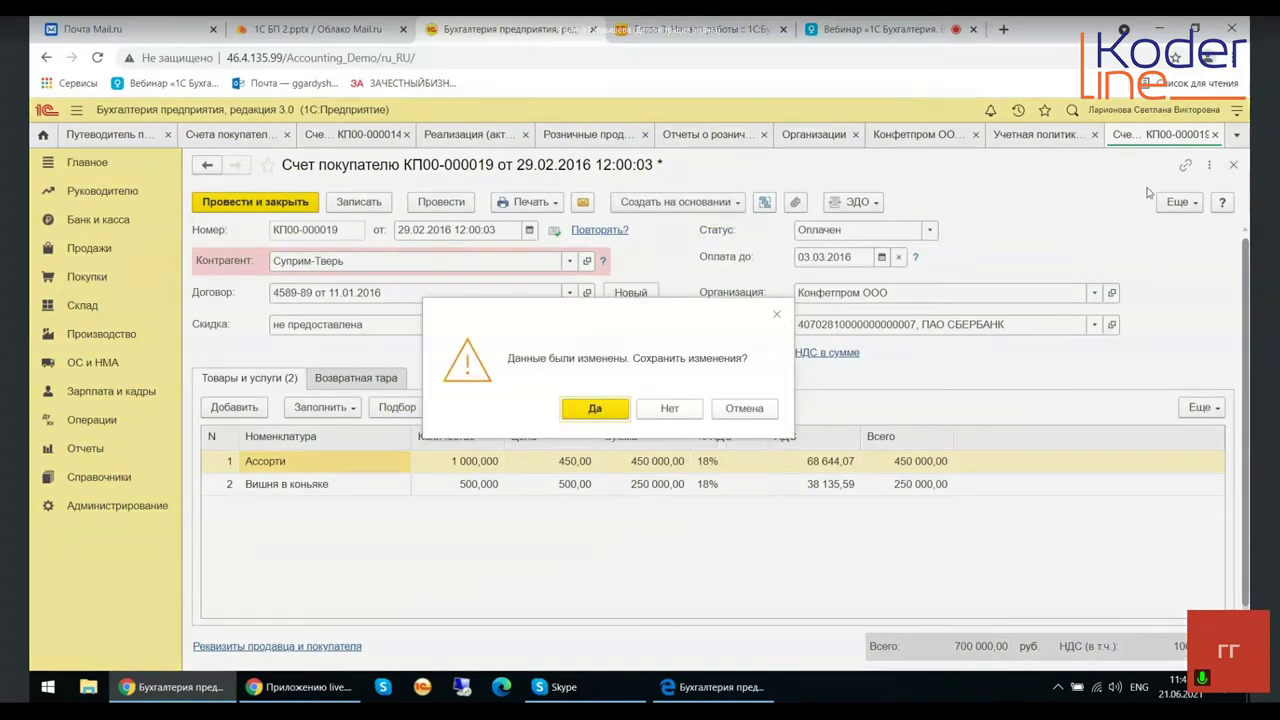
click(669, 409)
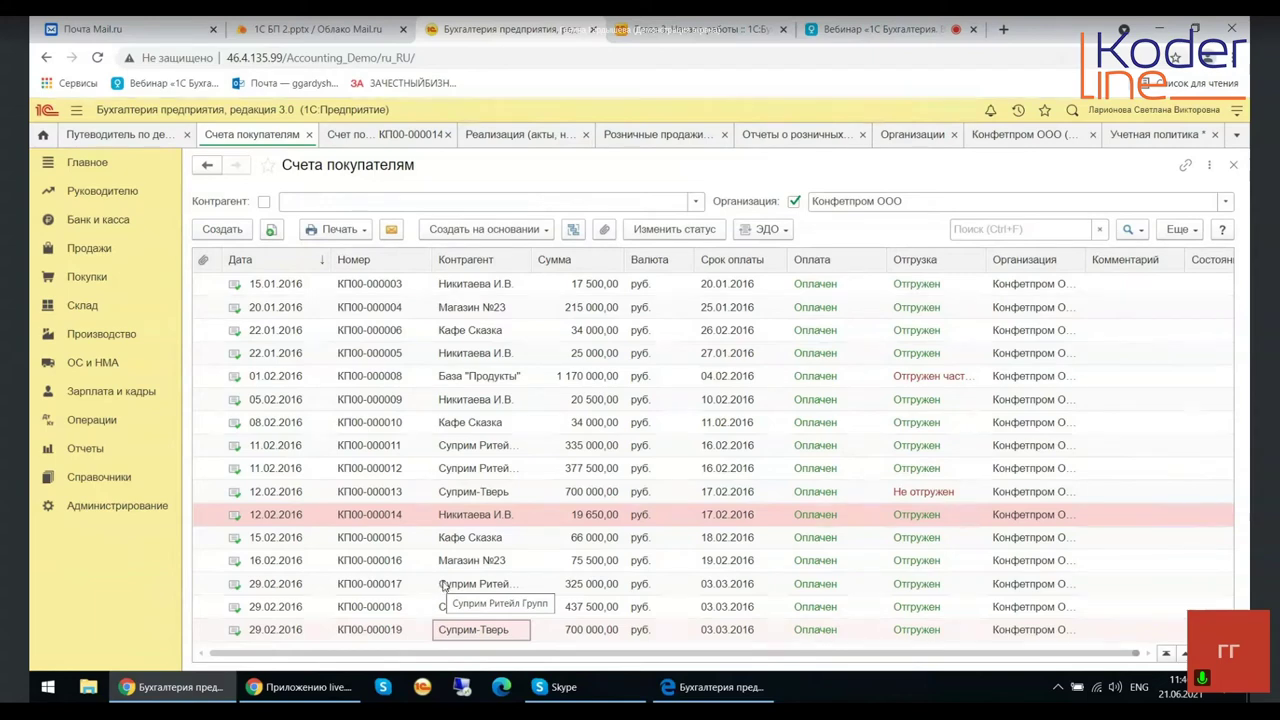
Select the range of invoices back to 01.02.2016 in the customer invoice list, and reduce the selection to the 05.02.2016 invoice.
shift+click(274, 386)
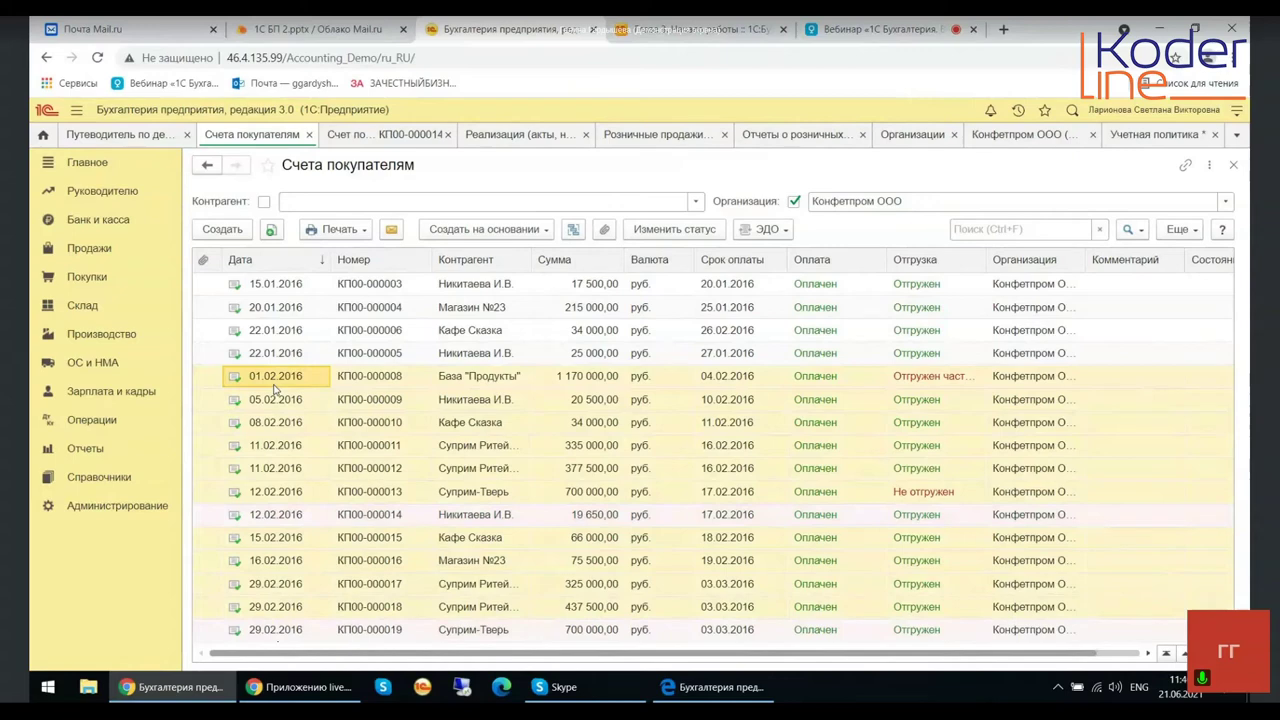
click(209, 407)
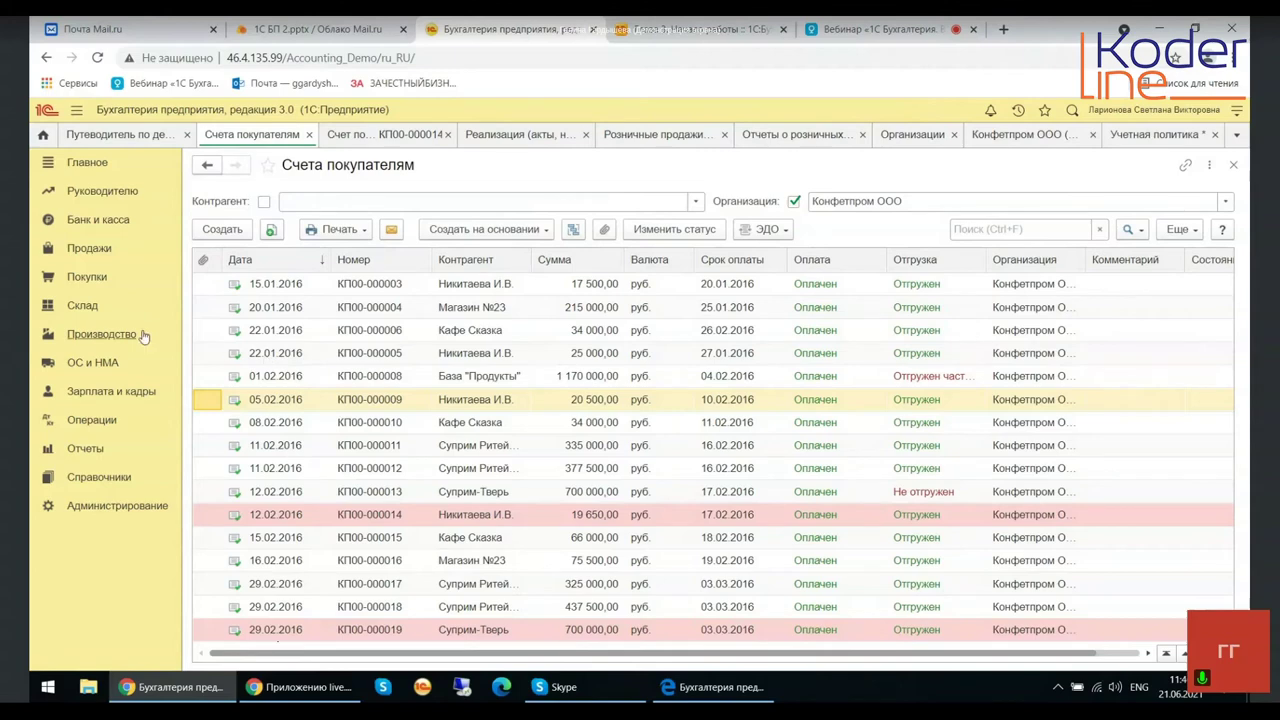
Select the customer invoices from 15.01.2016 through 05.02.2016 and review the print forms available for them without printing.
ctrl+click(226, 290)
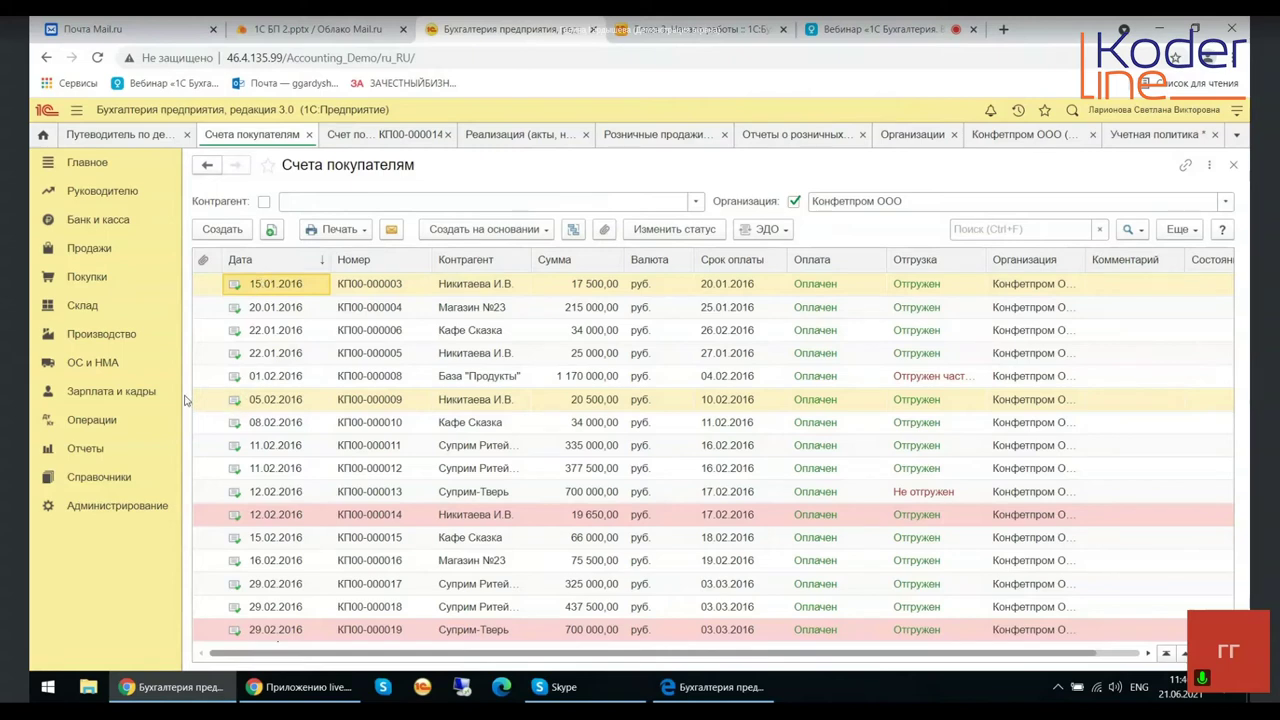
click(212, 286)
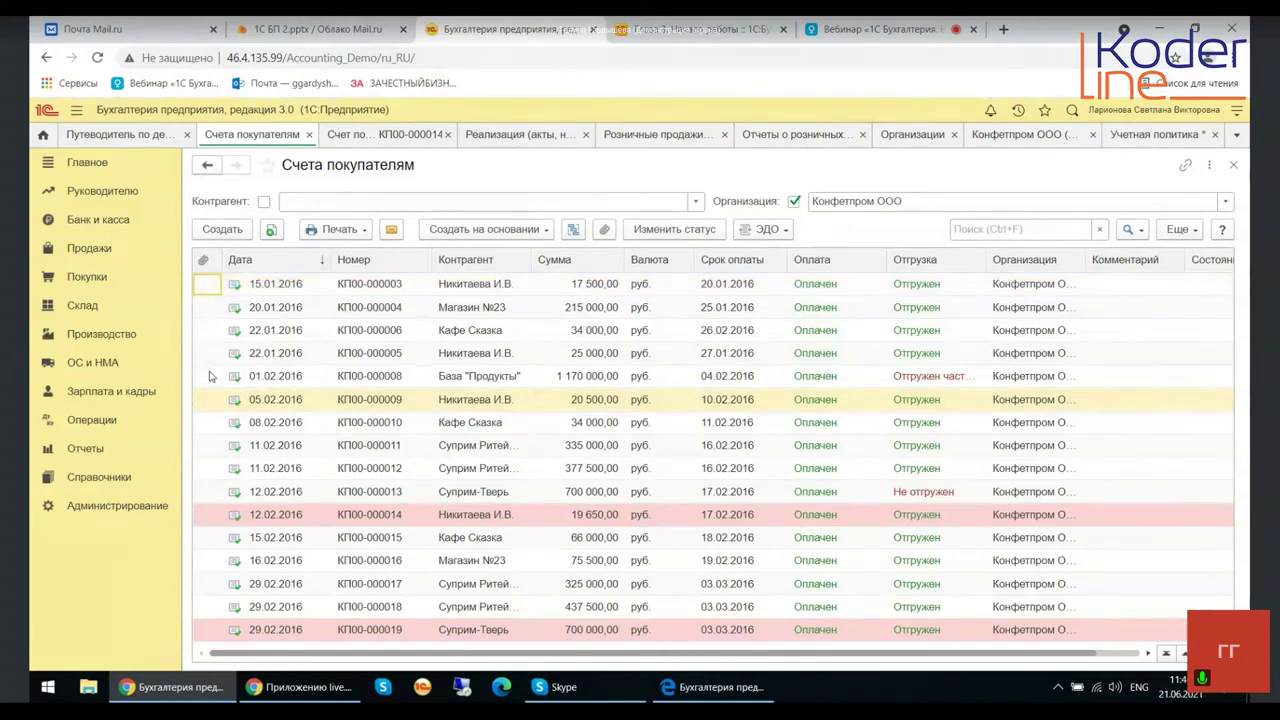
ctrl+click(211, 384)
drag(211, 375, 206, 288)
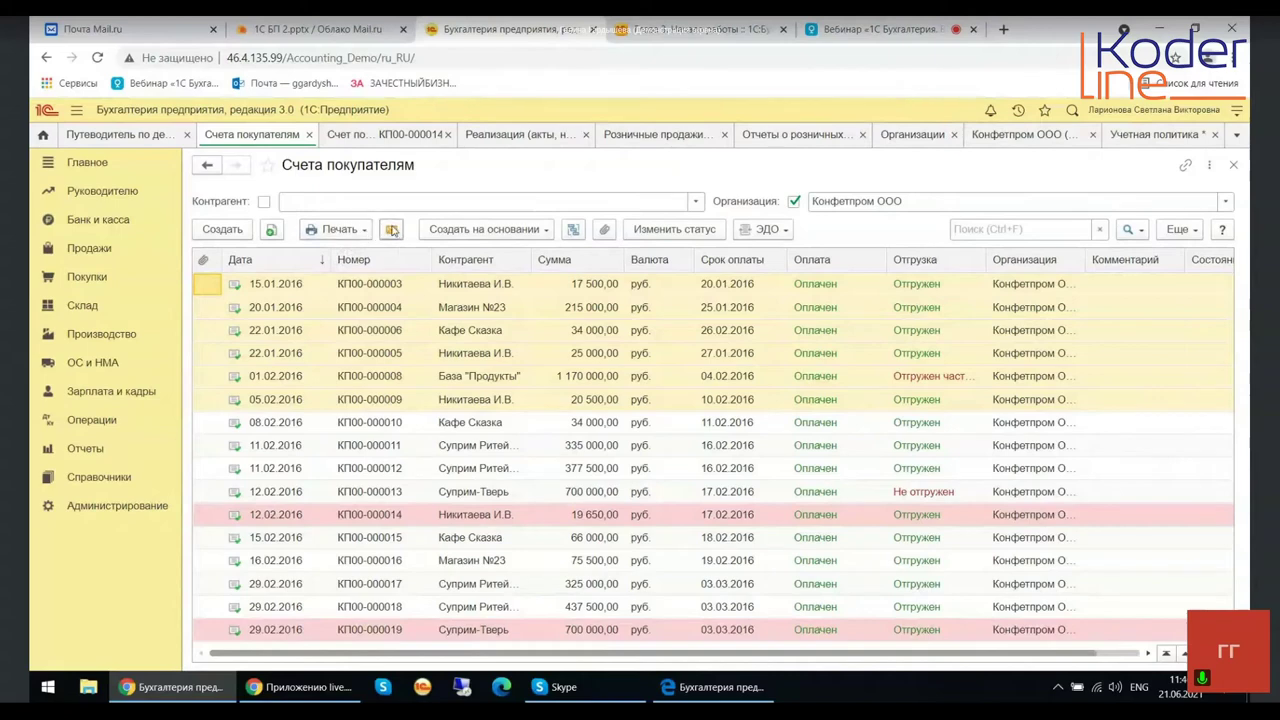
click(365, 232)
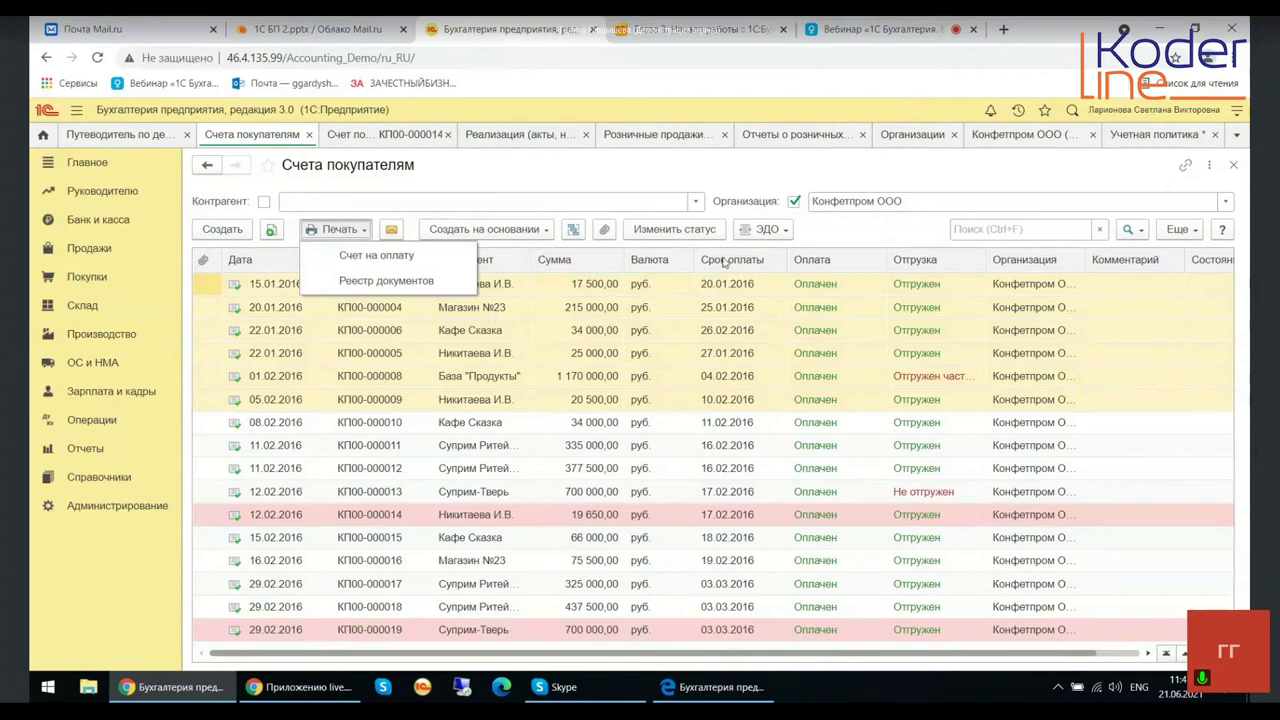
click(818, 238)
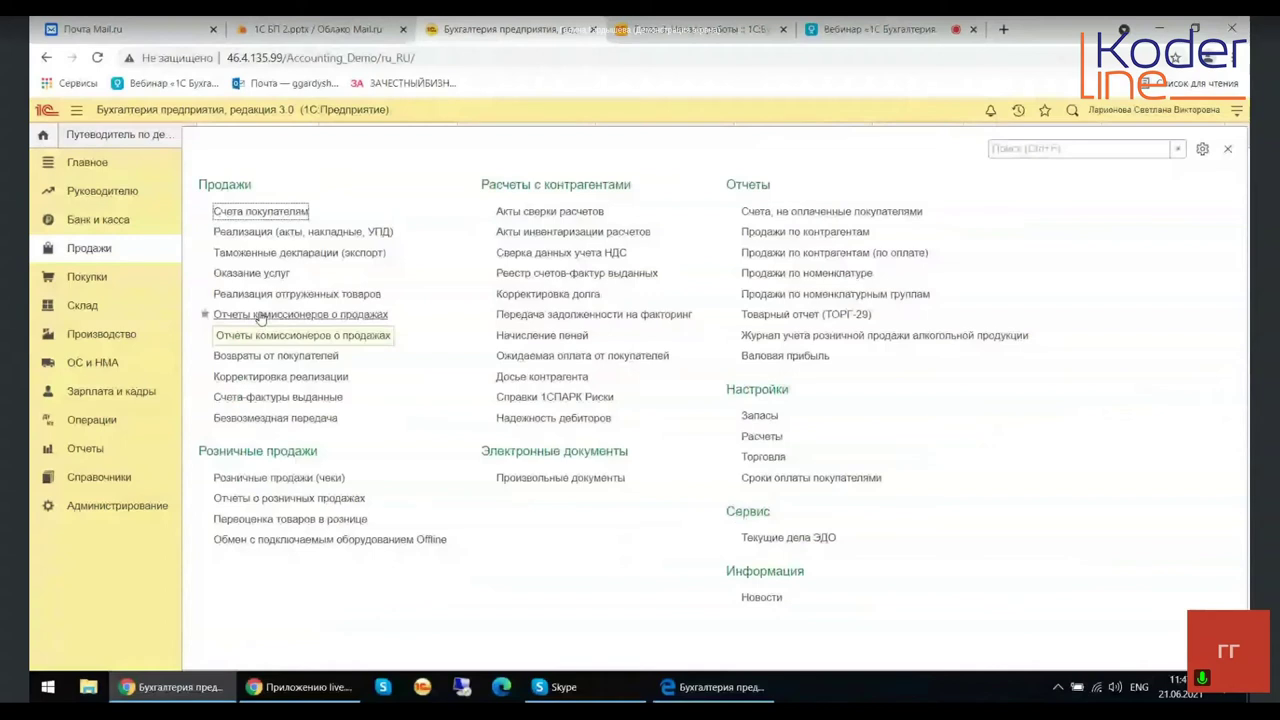
View the Таможенные декларации (экспорт) list and return to the customer invoice list.
click(377, 254)
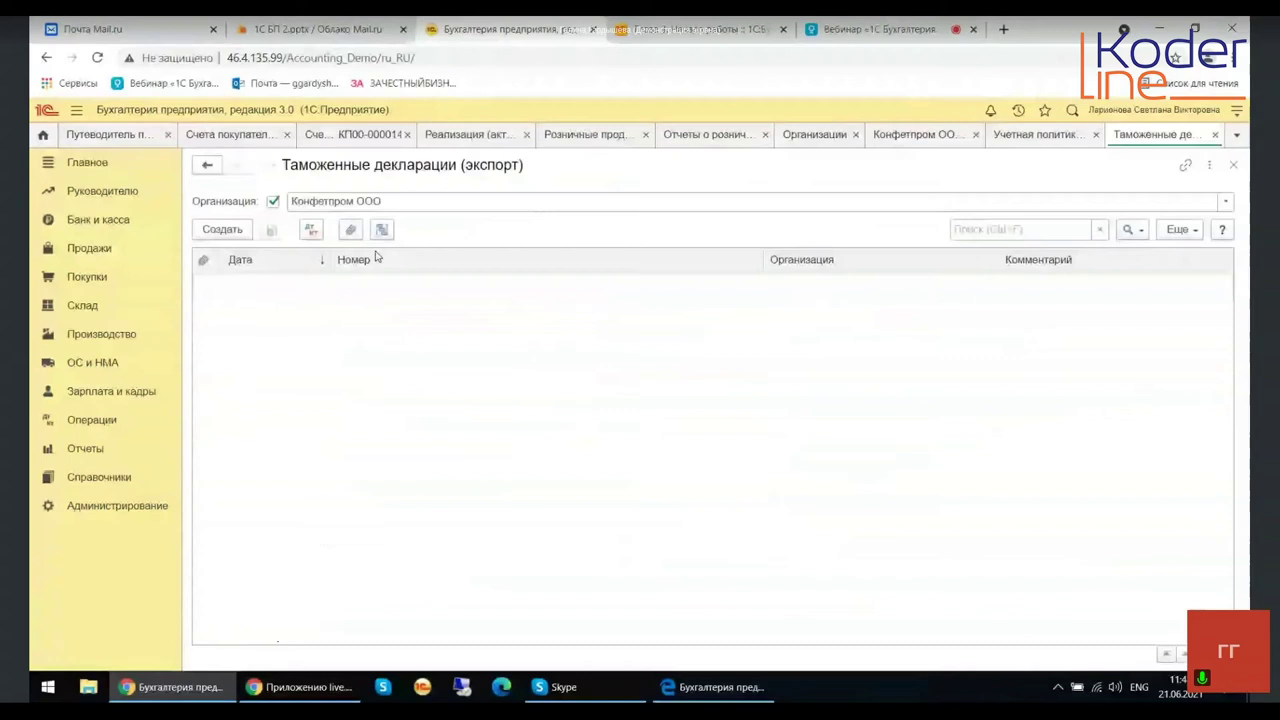
key(Escape)
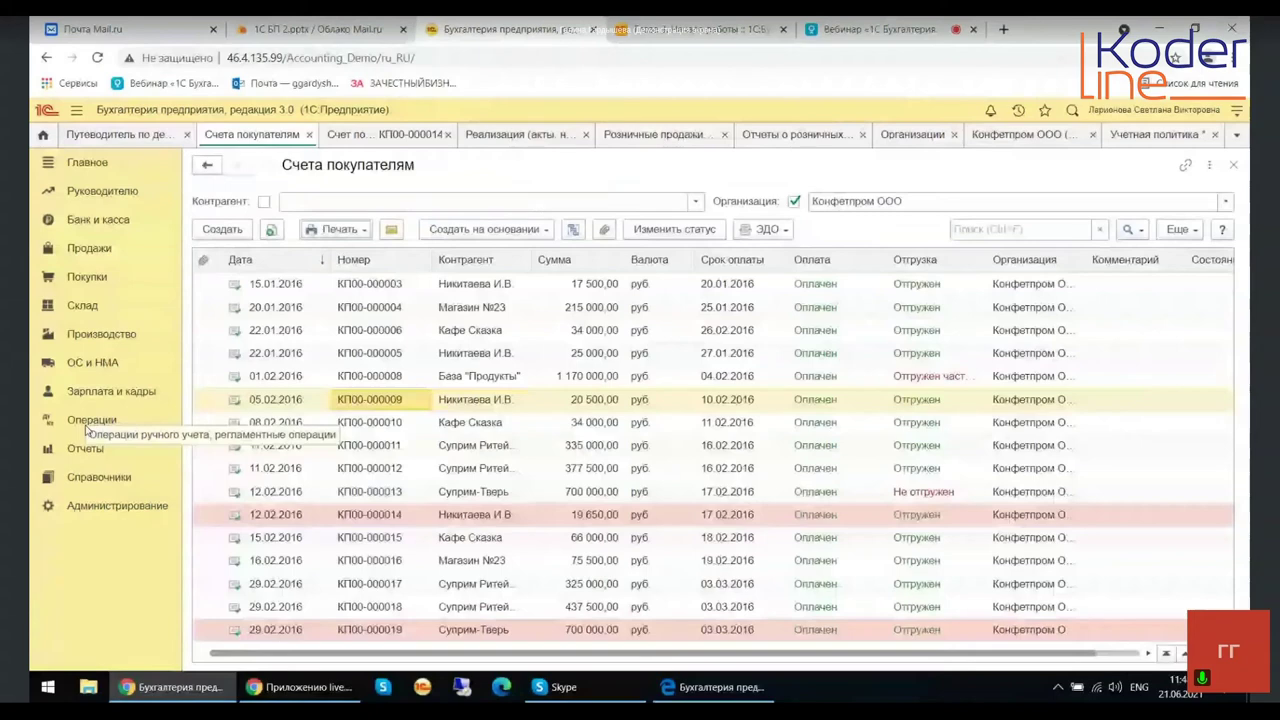
Review a new Передача задолженности на факторинг document, including its factoring company, fill option and settlement document selection, without saving it.
click(89, 248)
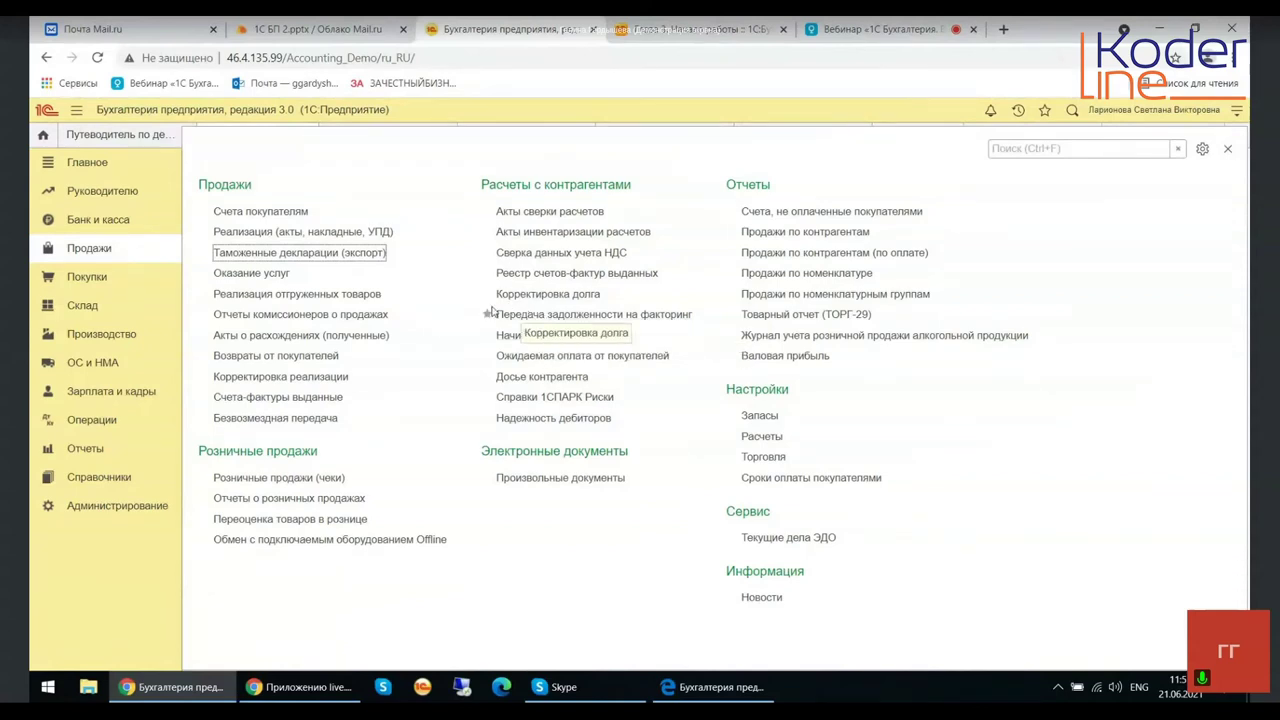
click(631, 316)
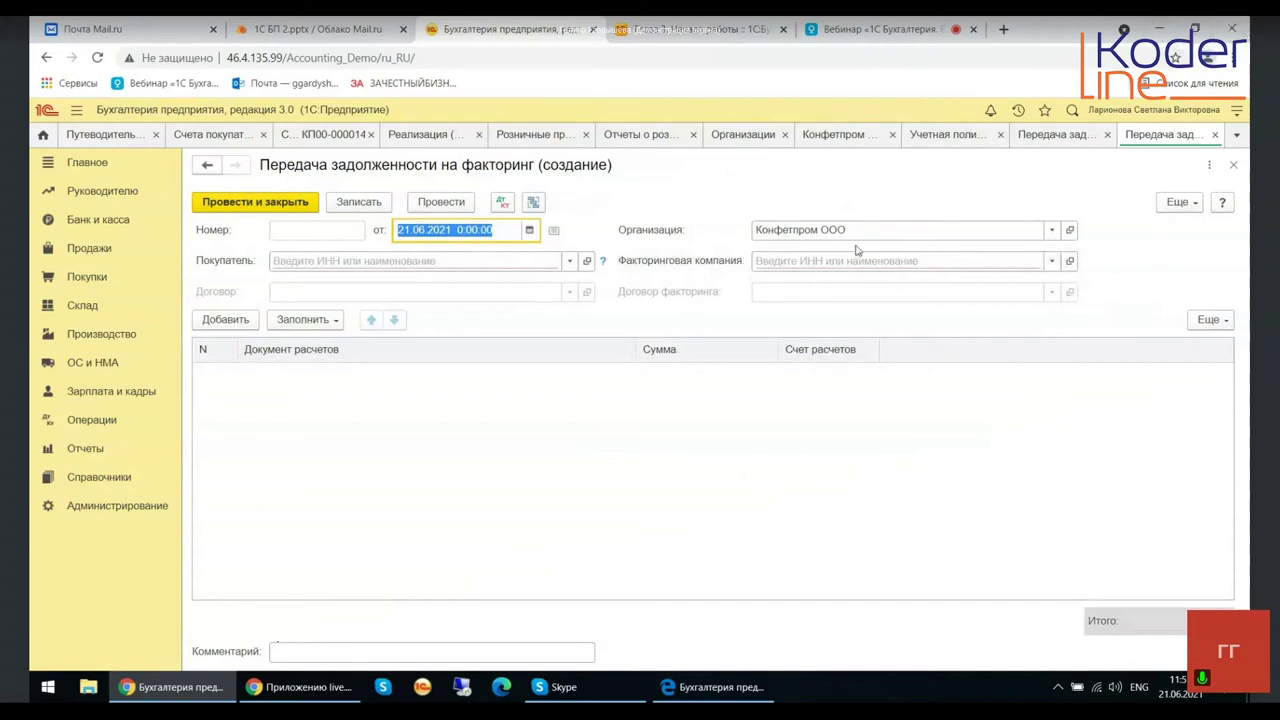
click(1051, 263)
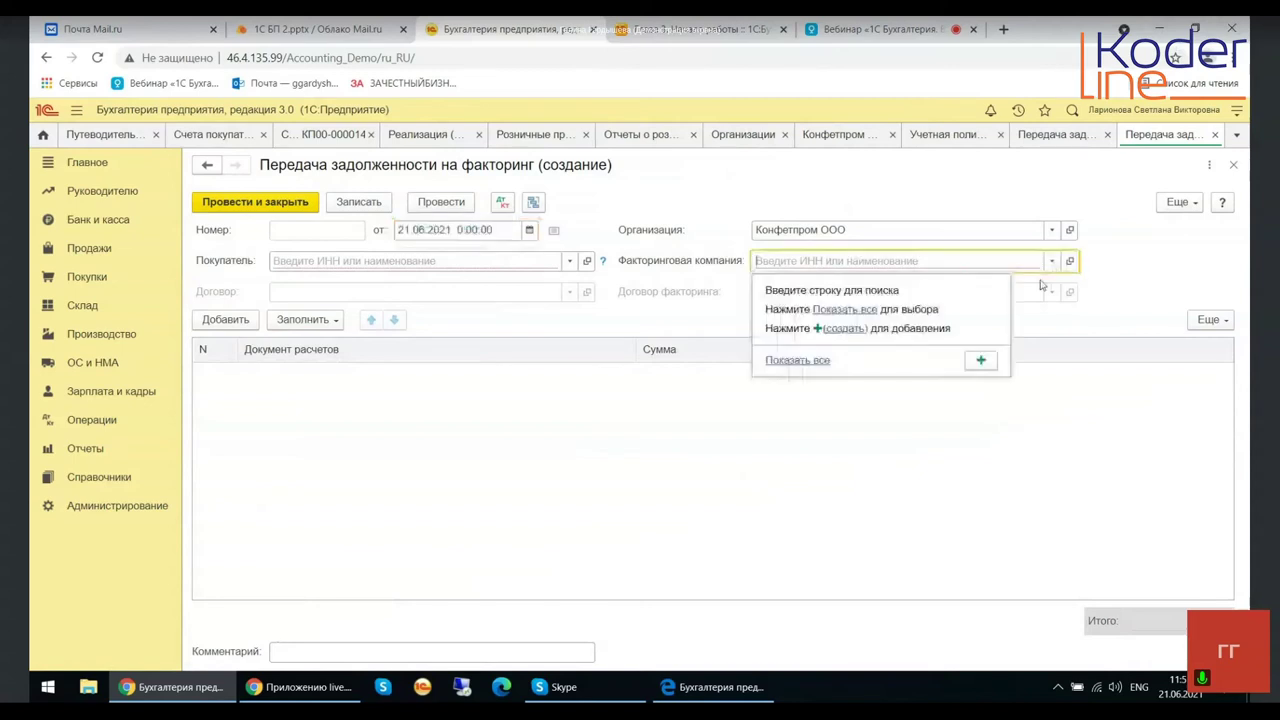
click(827, 366)
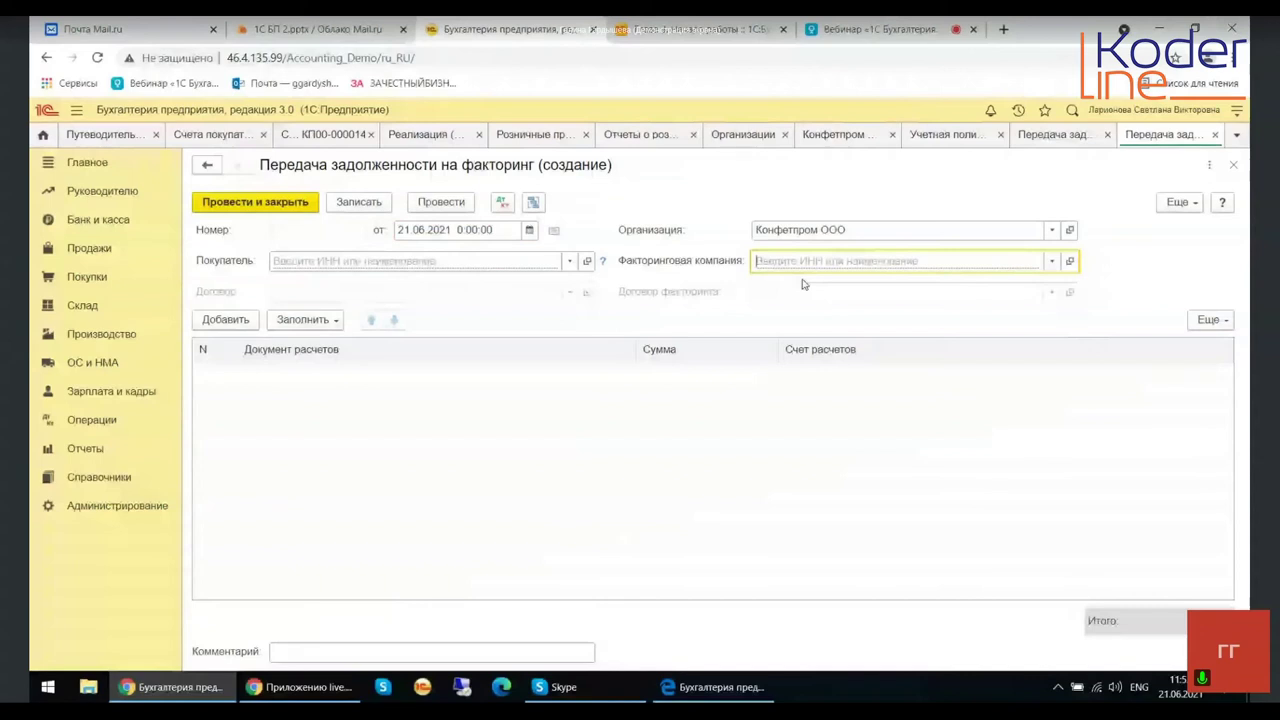
click(300, 320)
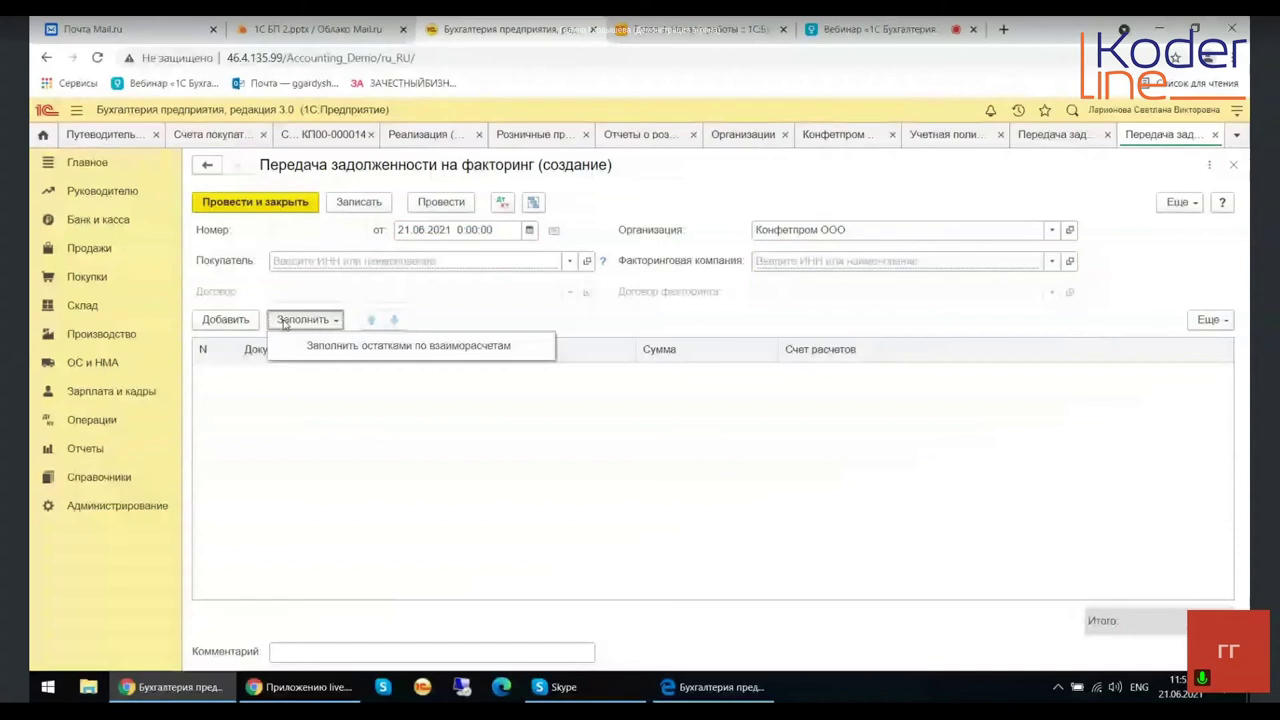
click(281, 343)
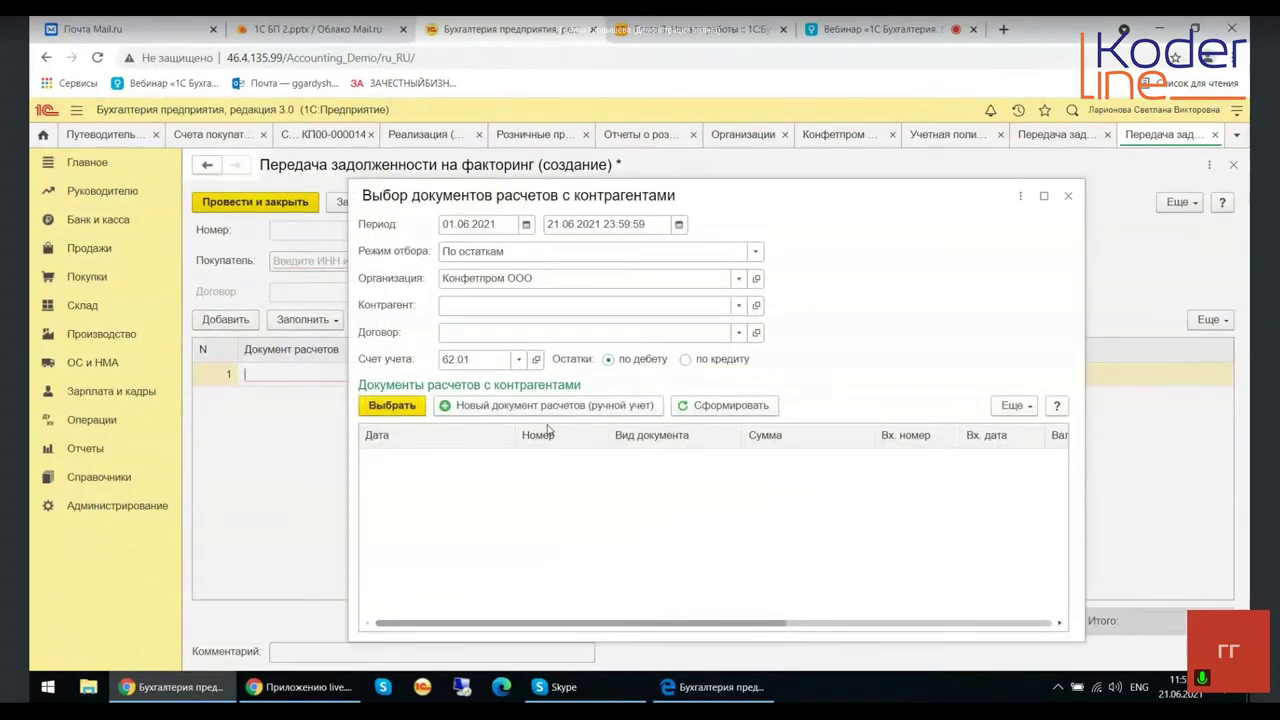
click(1069, 196)
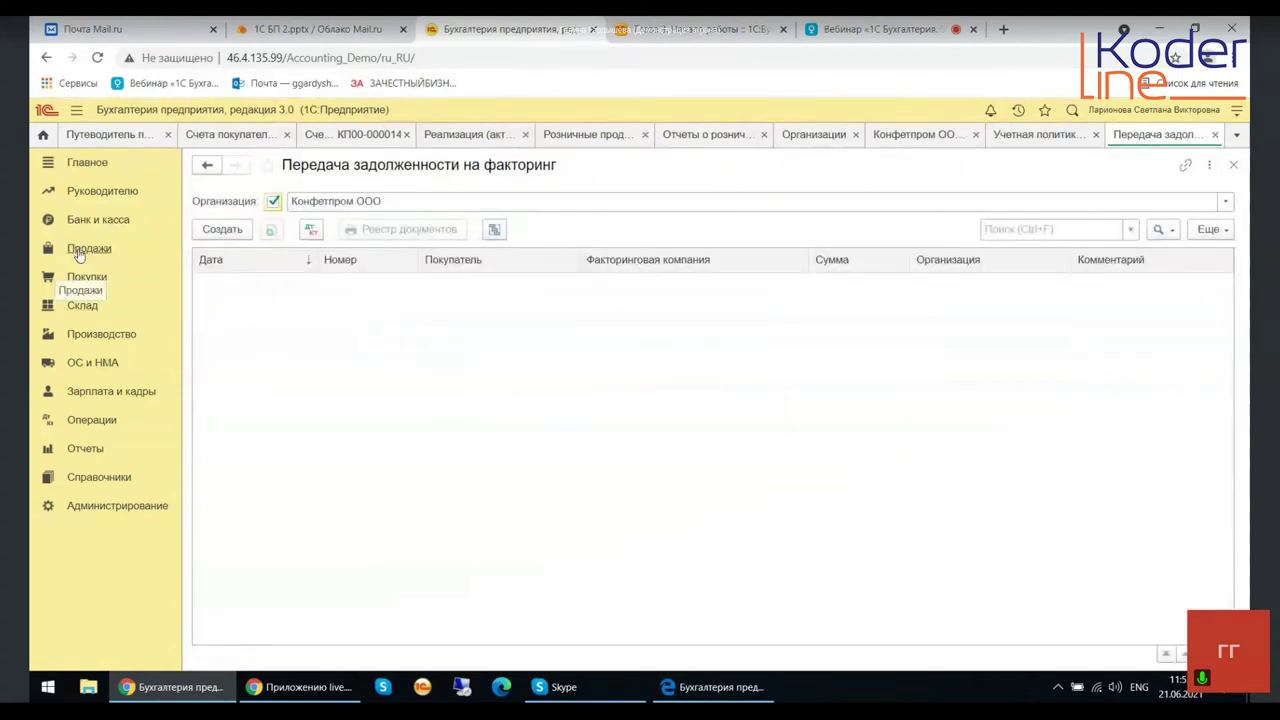
Review a new Начисление пеней document, its settlement account and settlement document selection, postponing the Internet support login, and close it without saving.
click(80, 251)
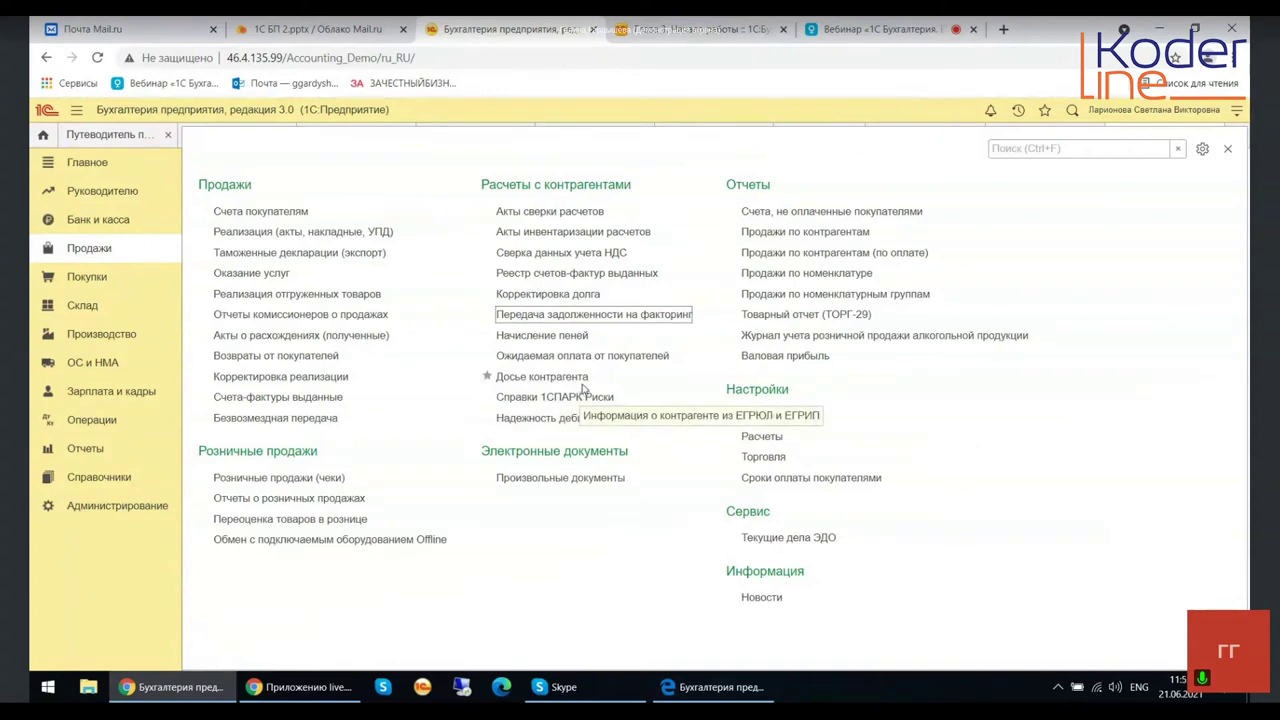
click(562, 338)
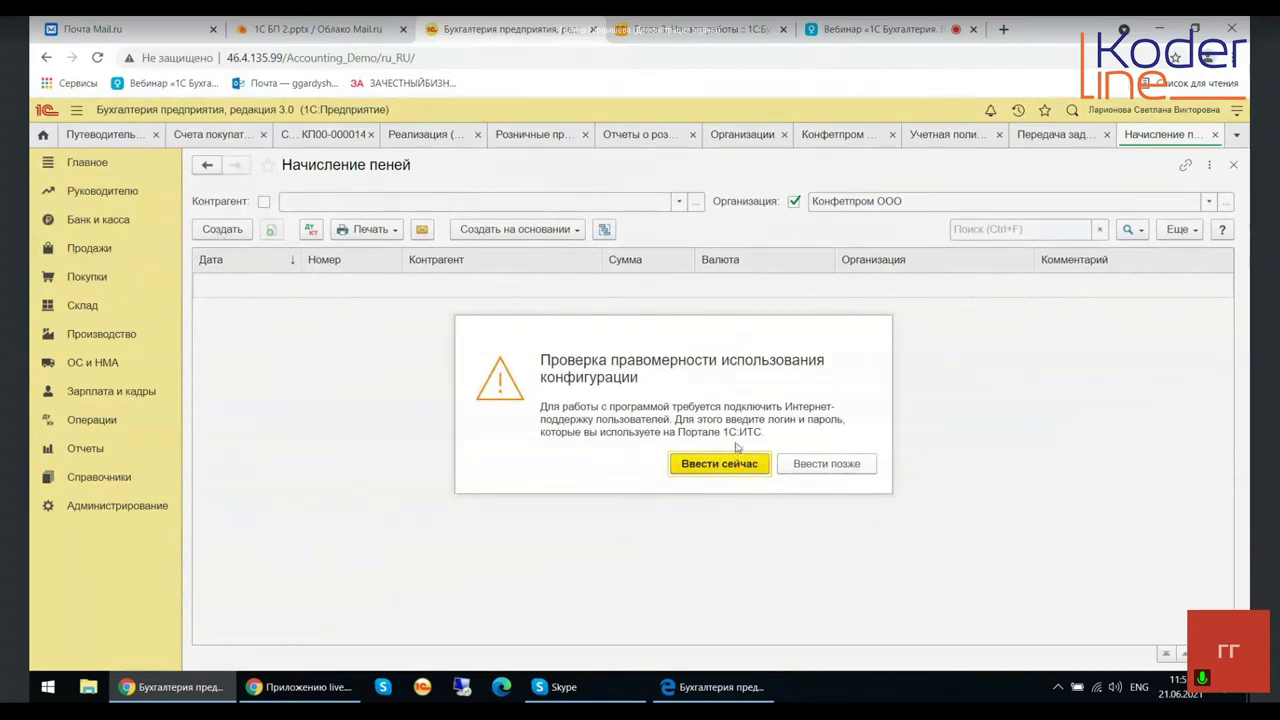
click(795, 466)
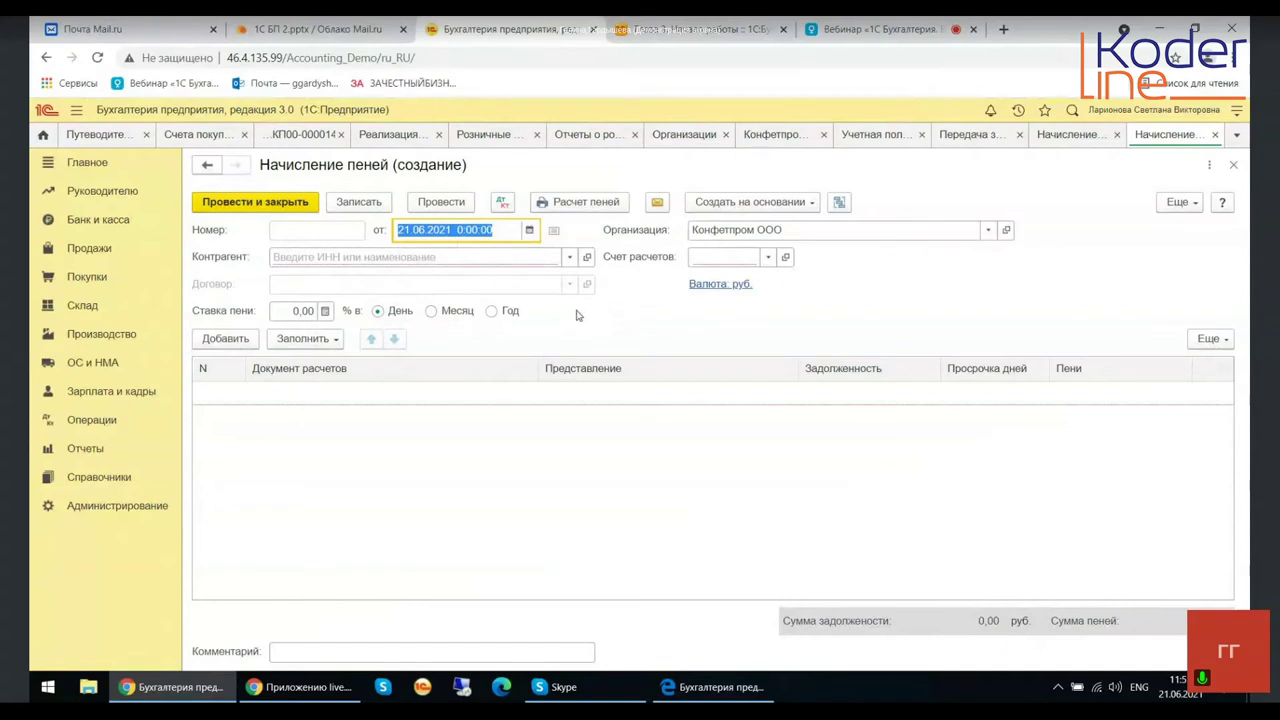
click(699, 256)
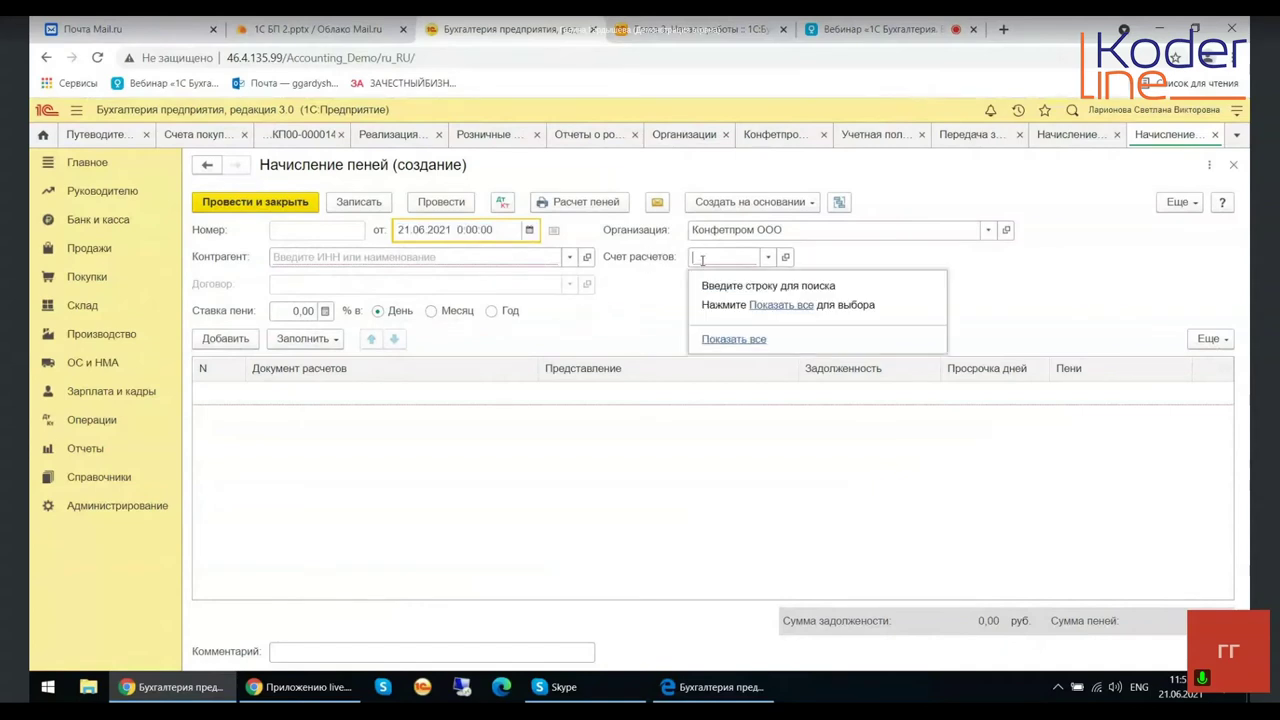
click(585, 320)
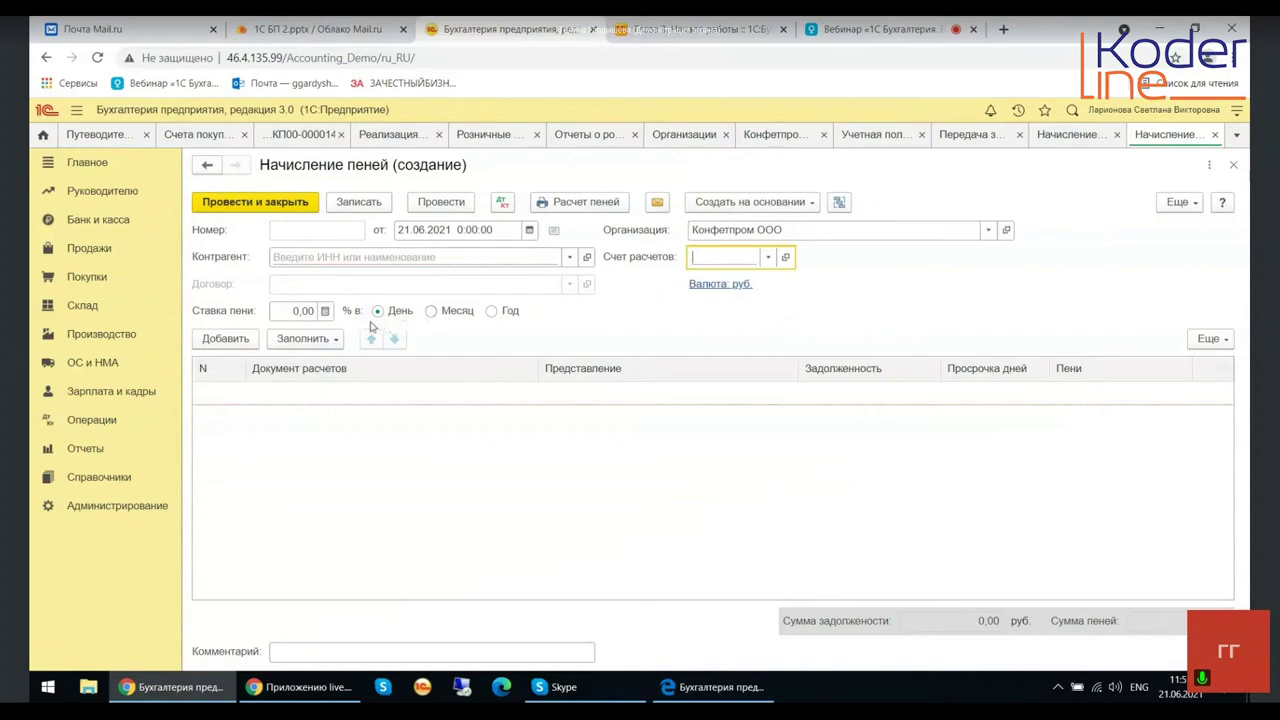
click(216, 341)
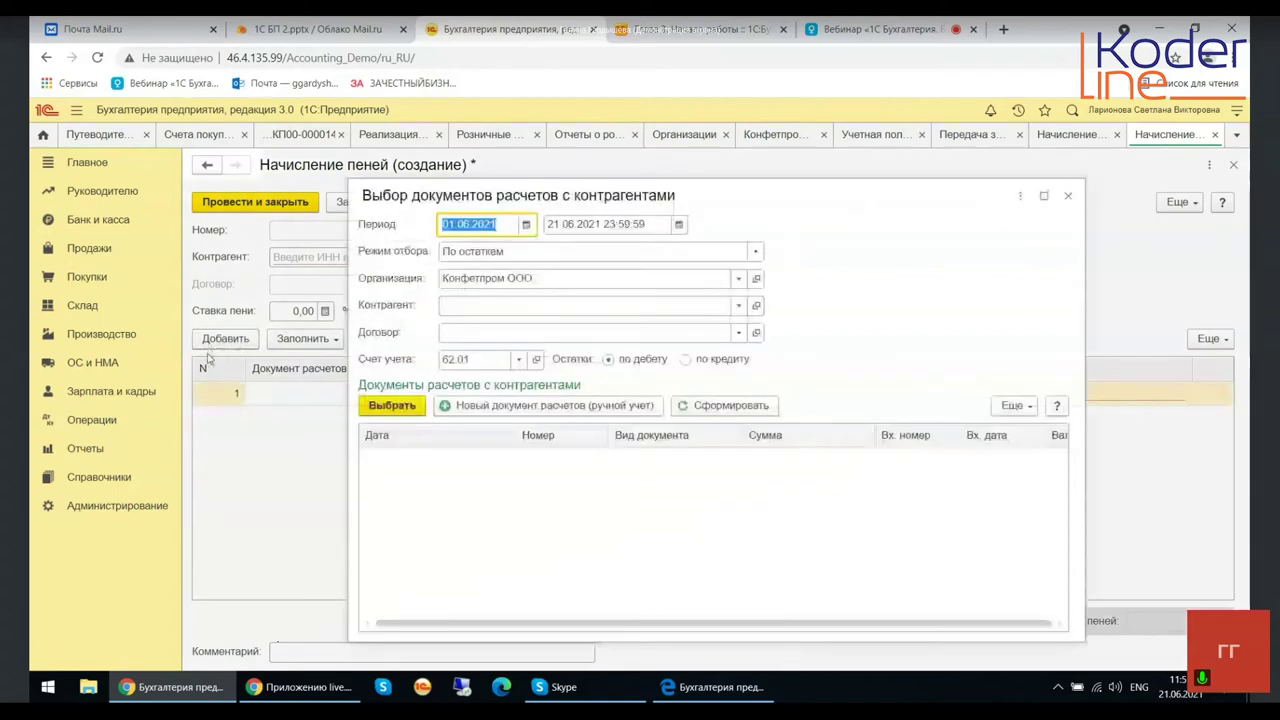
click(1068, 197)
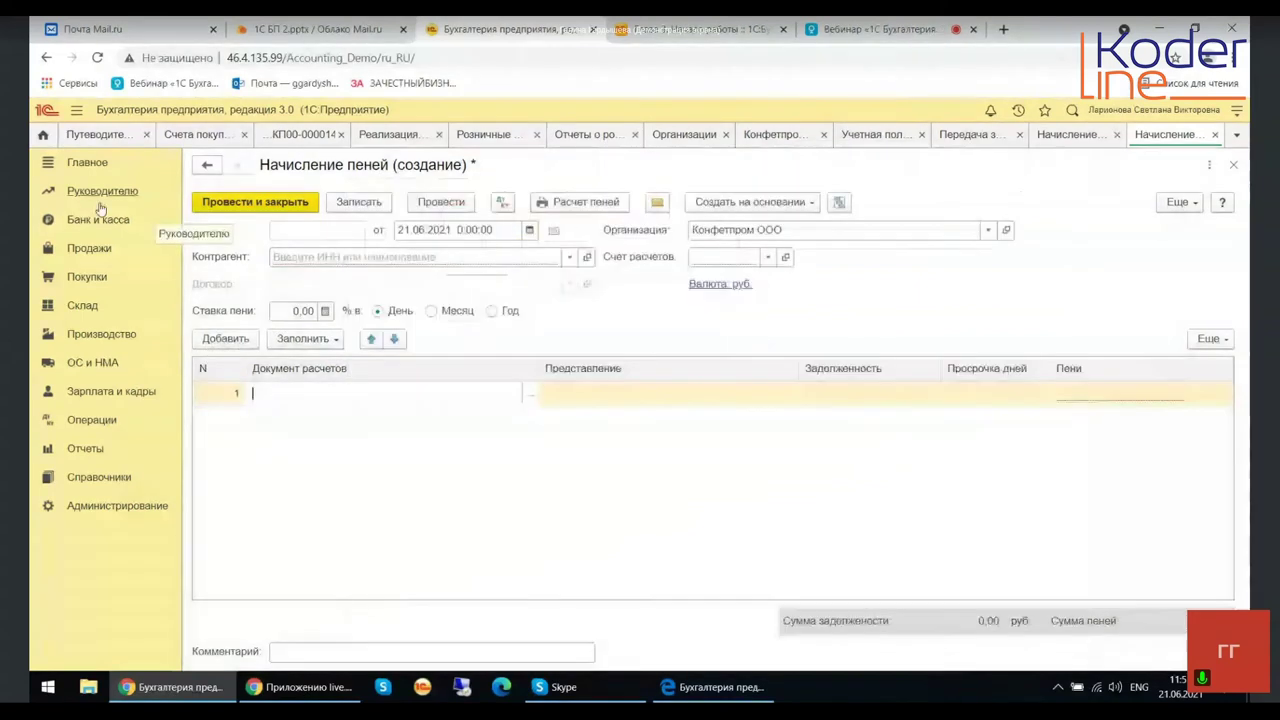
click(1232, 166)
click(668, 408)
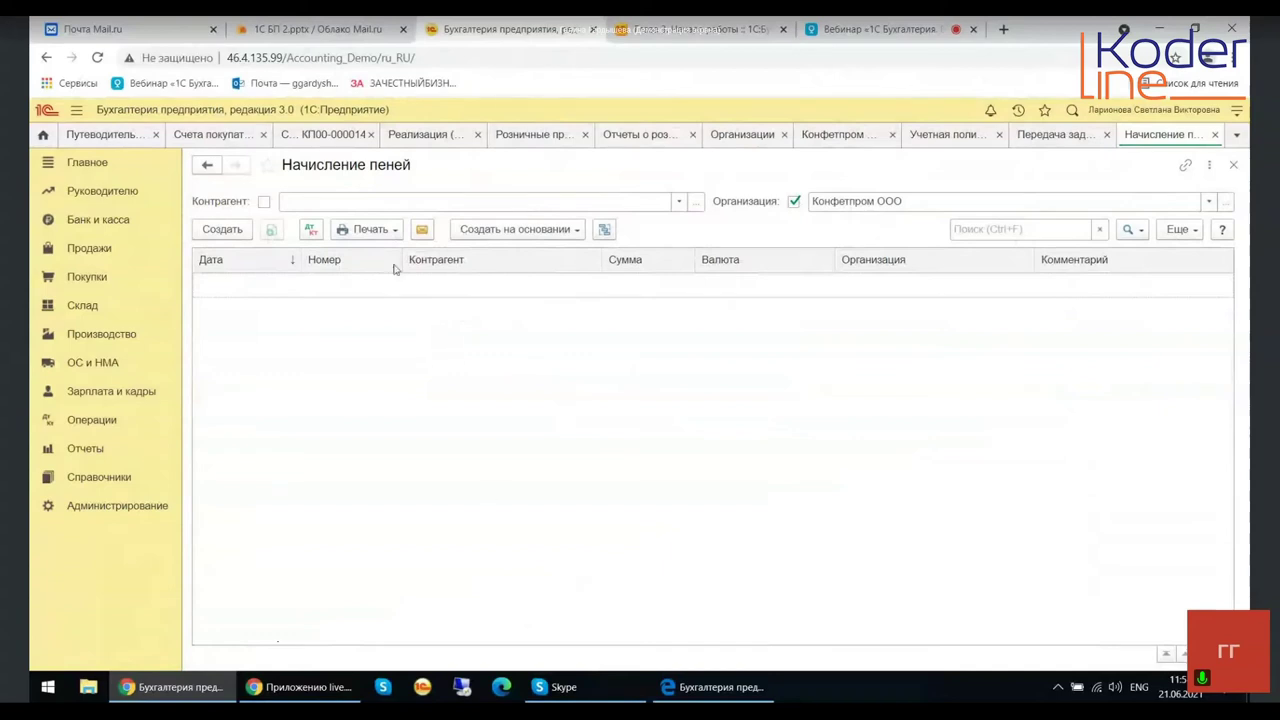
Check the print forms in the Начисление пеней list, and close both the penalty and factoring lists.
click(378, 232)
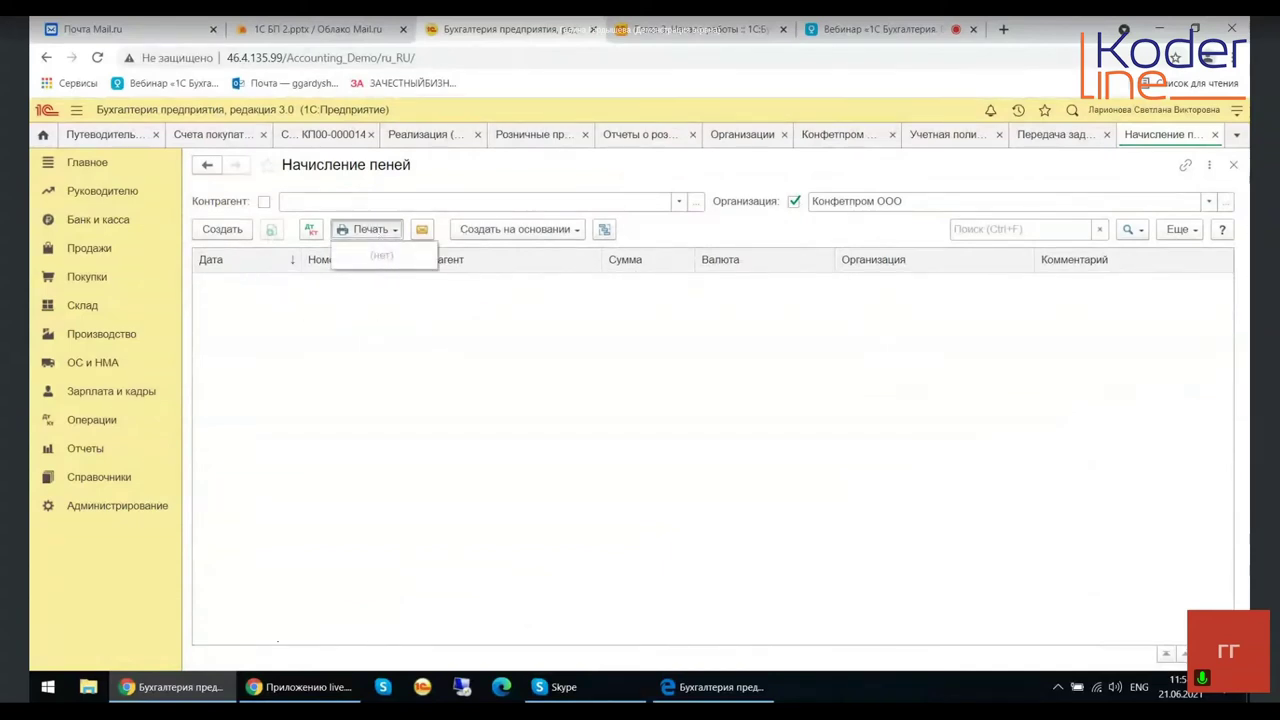
click(1233, 167)
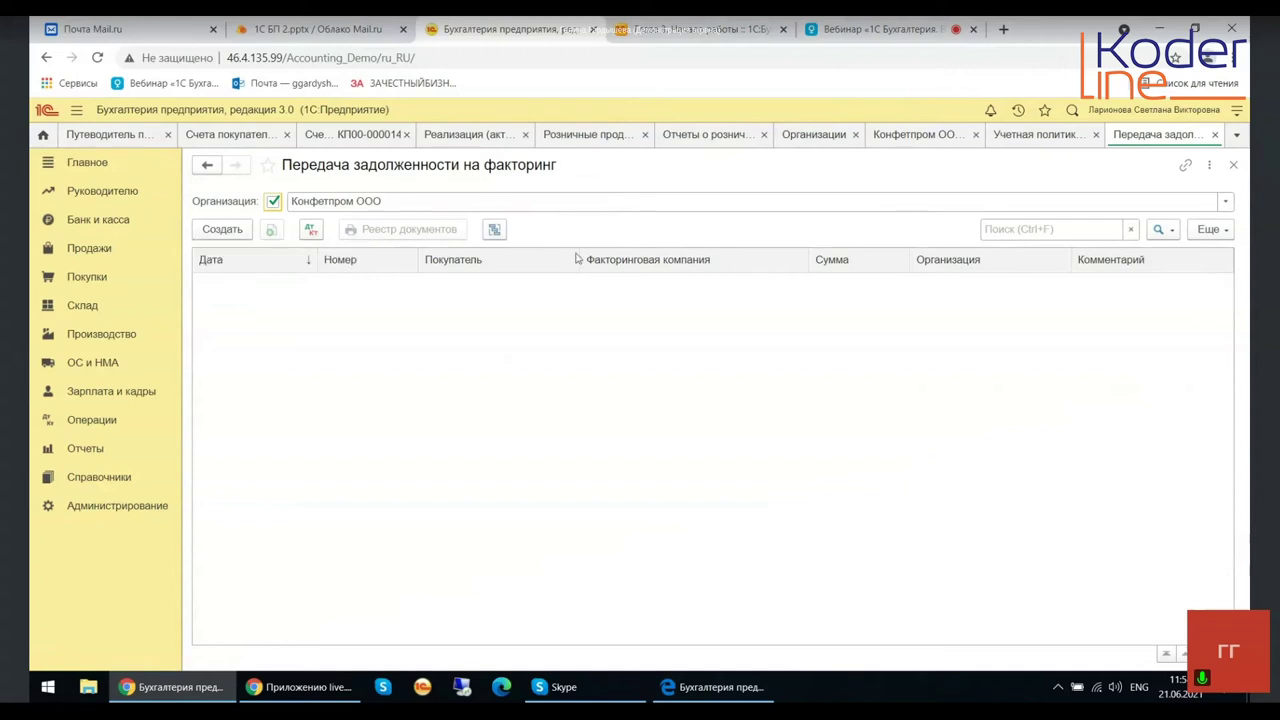
click(1233, 164)
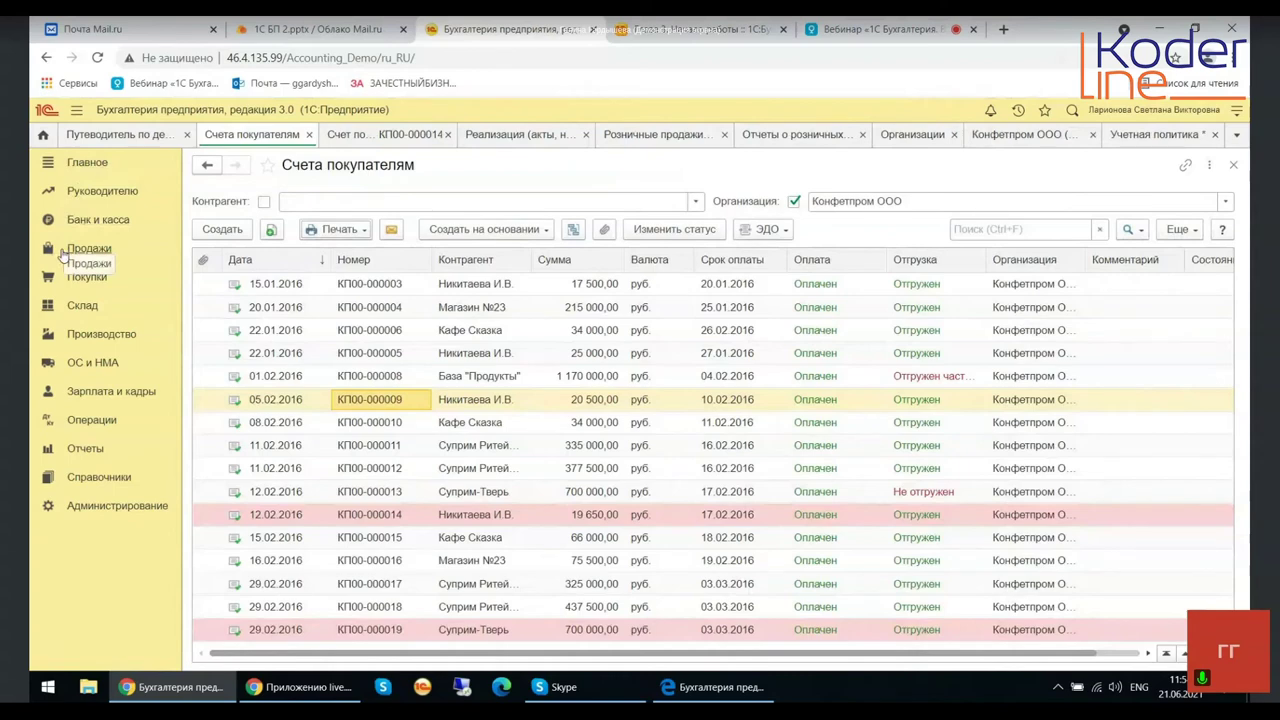
Open Досье контрагента, try to generate it with the counterparty field left empty, and close the report.
click(64, 251)
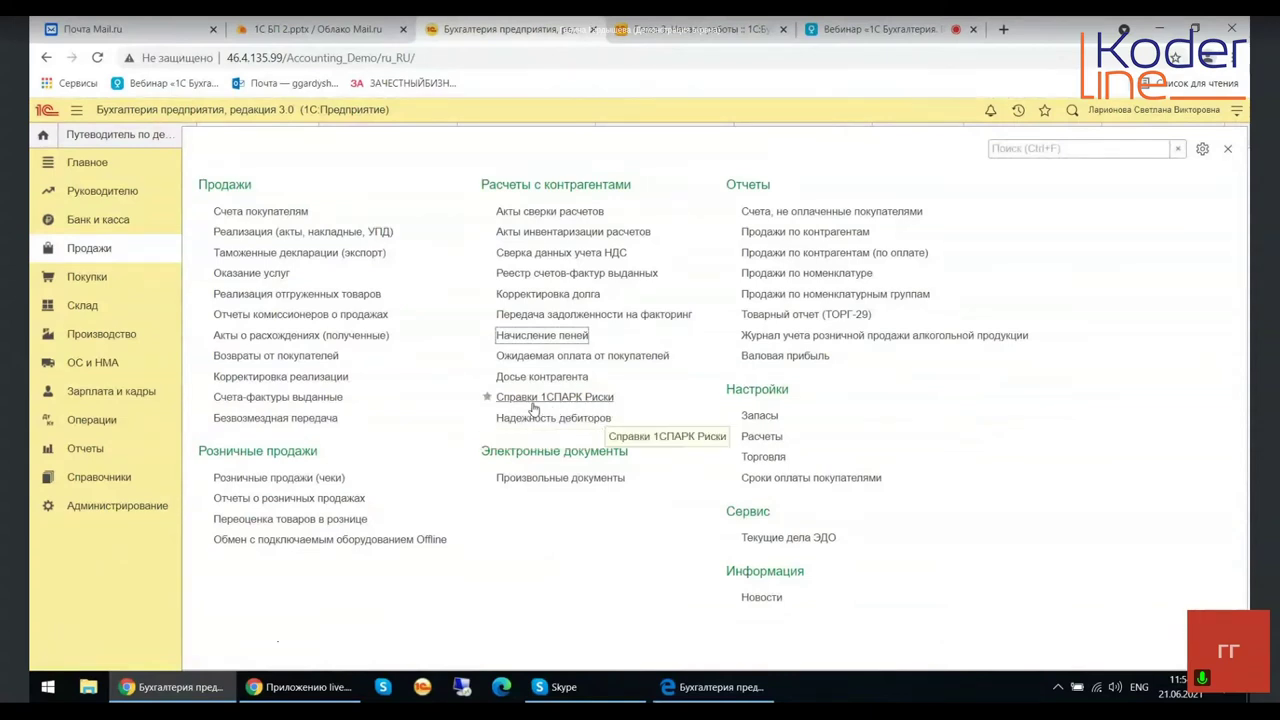
click(560, 377)
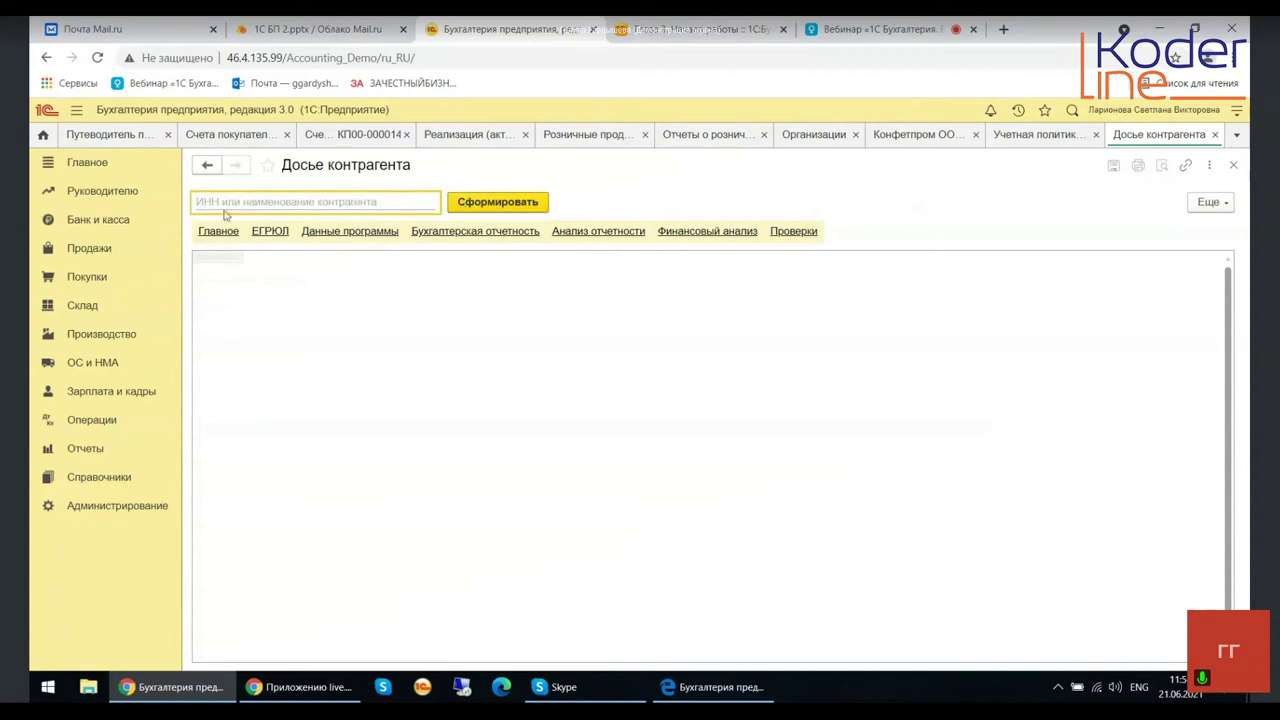
key(Return)
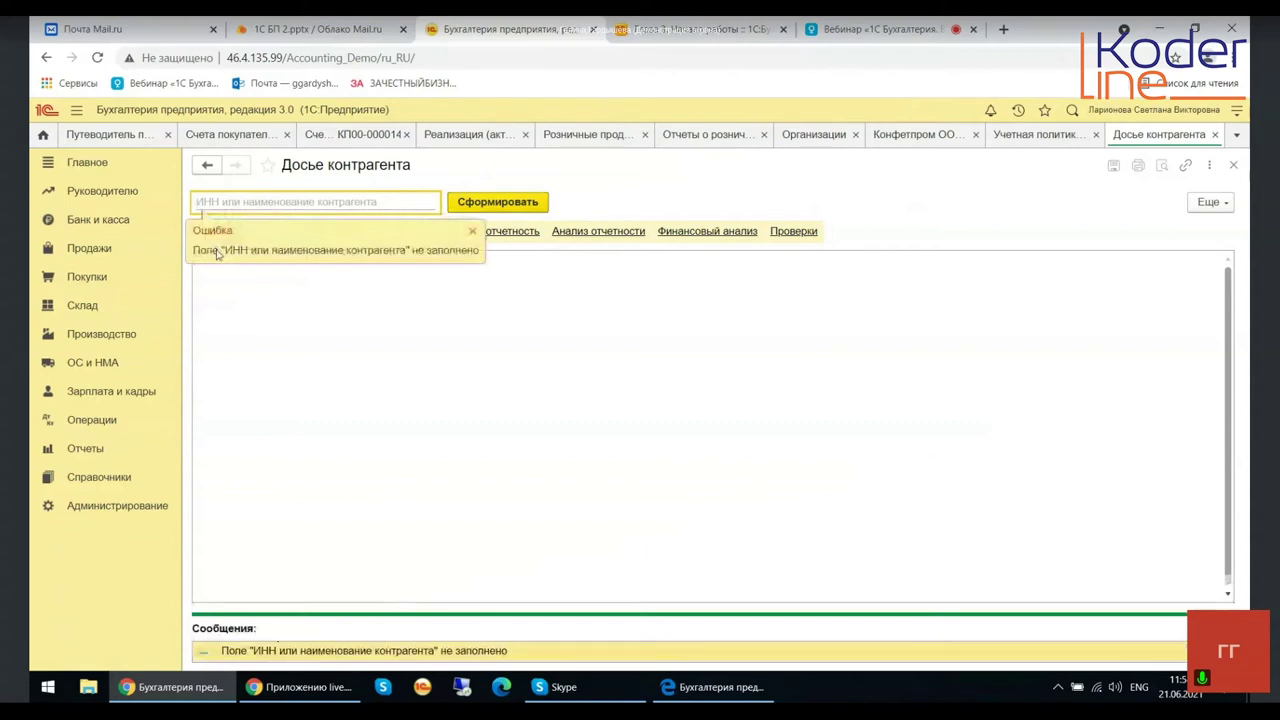
click(239, 199)
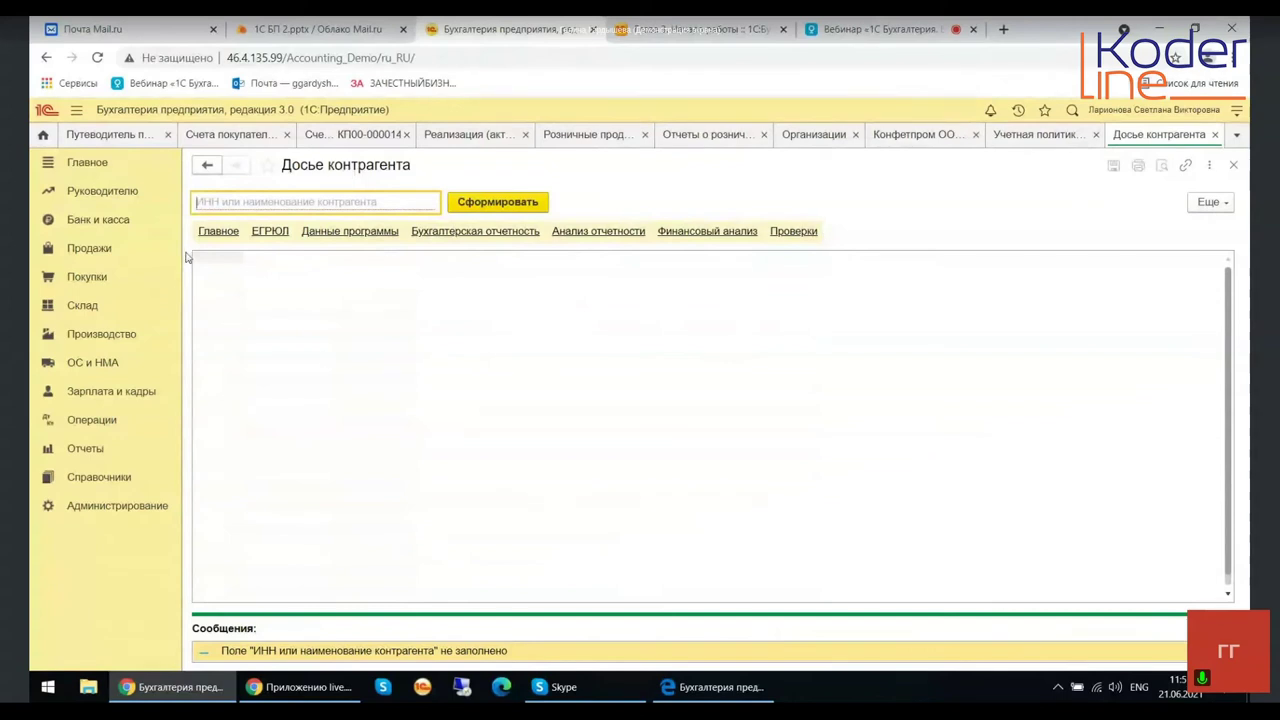
click(1236, 167)
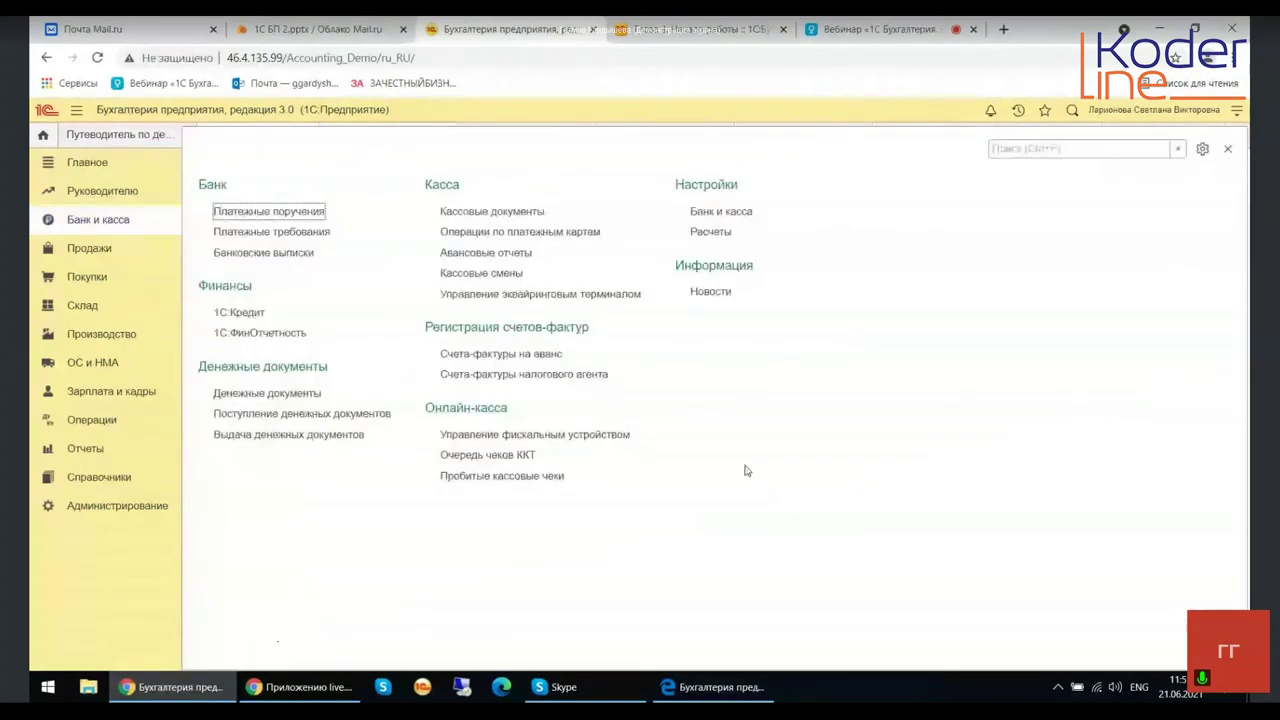
Open Управление фискальным устройством, try to run Отчет о текущем состоянии расчетов, and close the window.
click(476, 436)
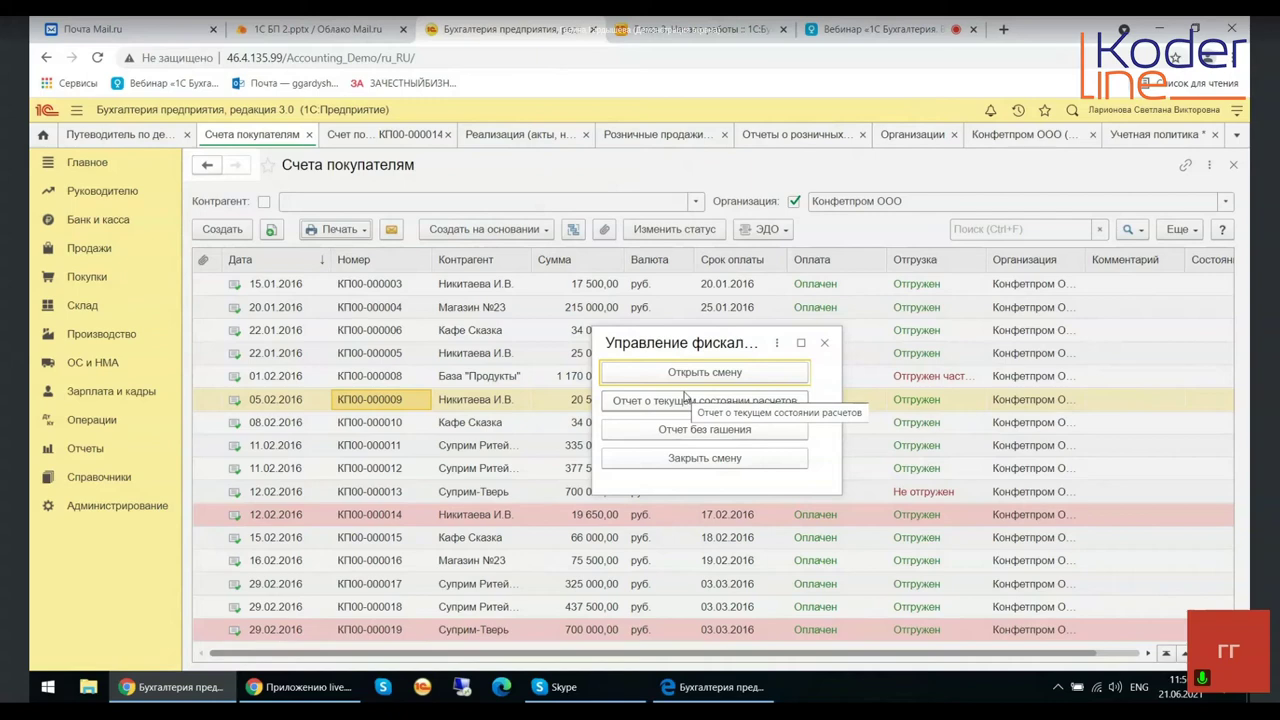
click(681, 406)
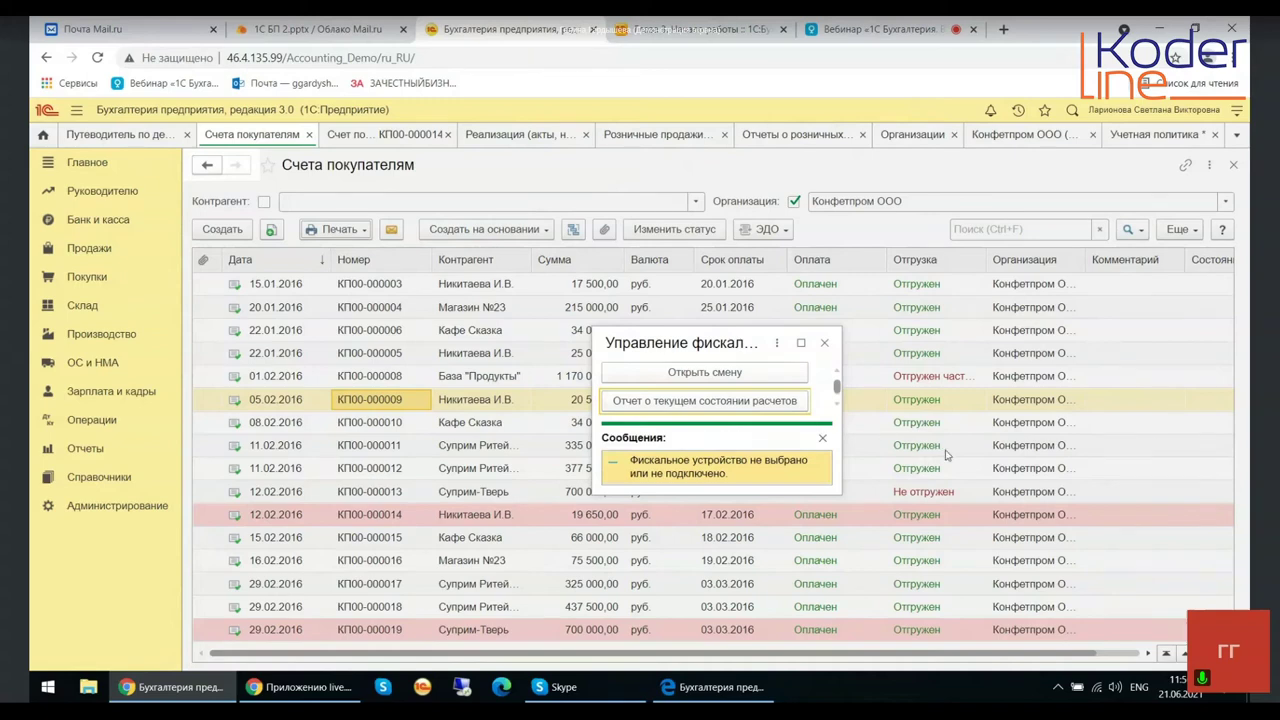
click(822, 439)
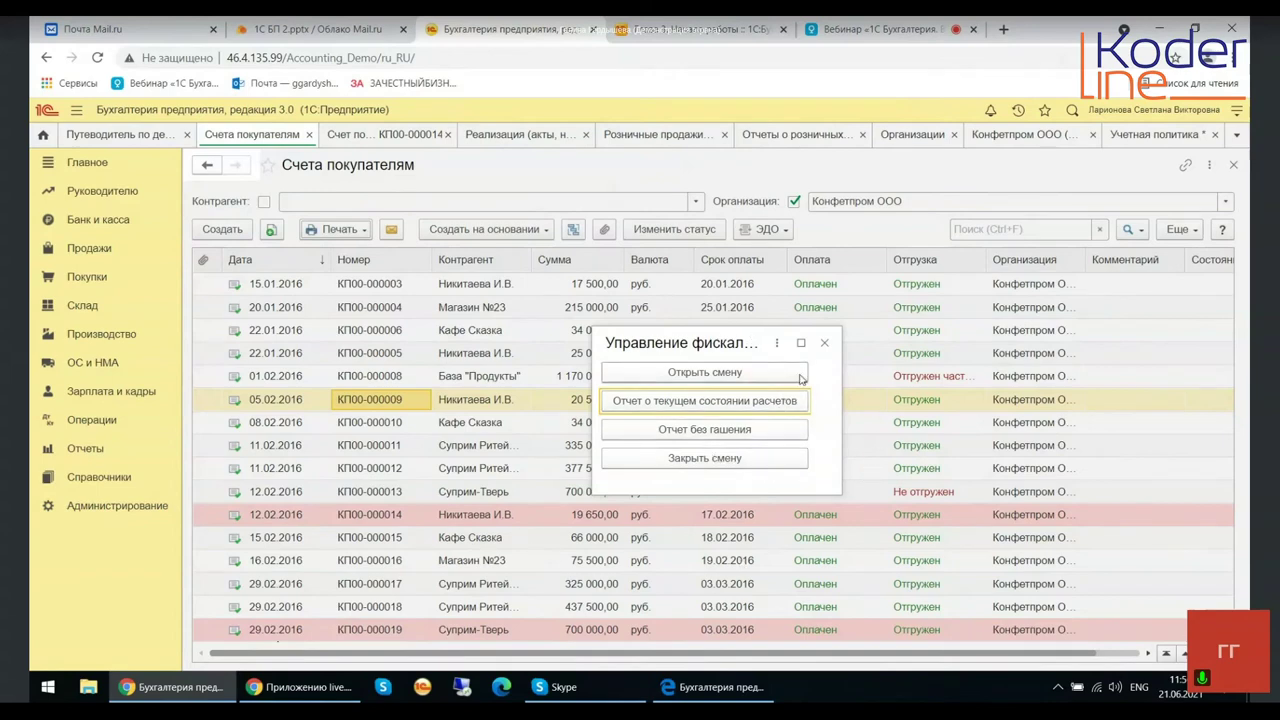
click(824, 342)
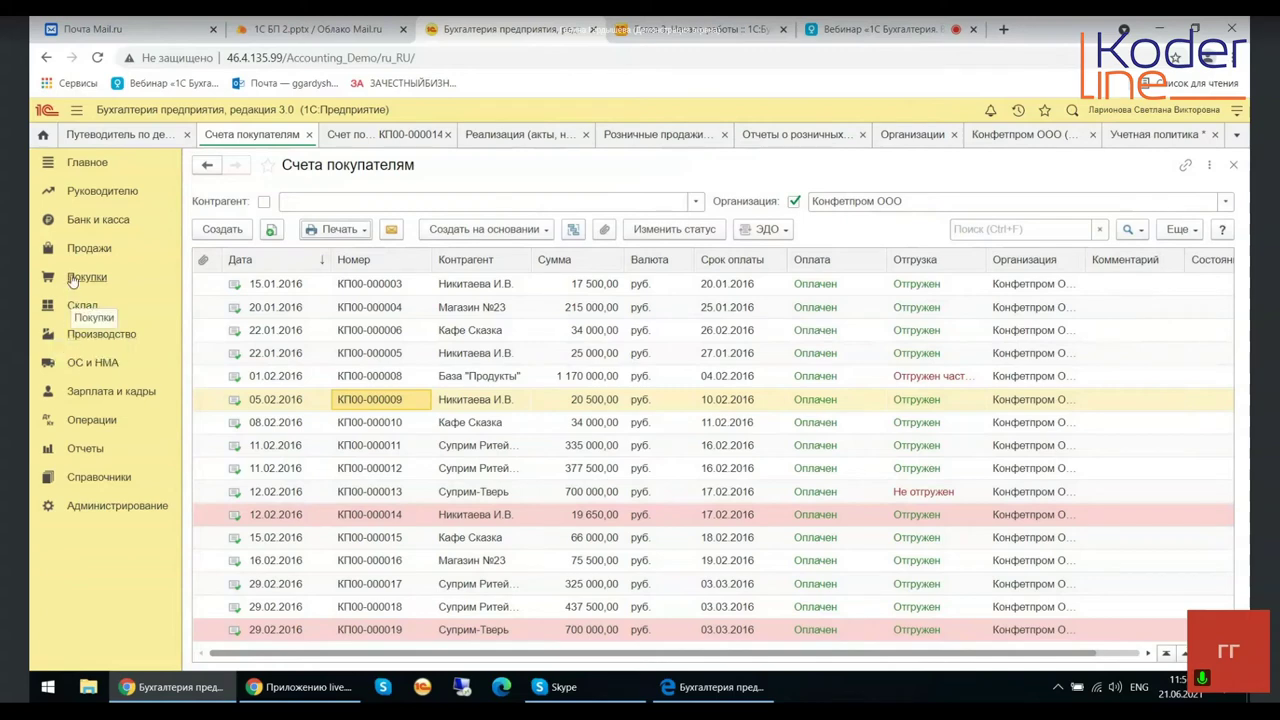
Open the Реализация (акты, накладные, УПД) list, check the available document types, and view a blank Оборудование document before closing it.
click(79, 250)
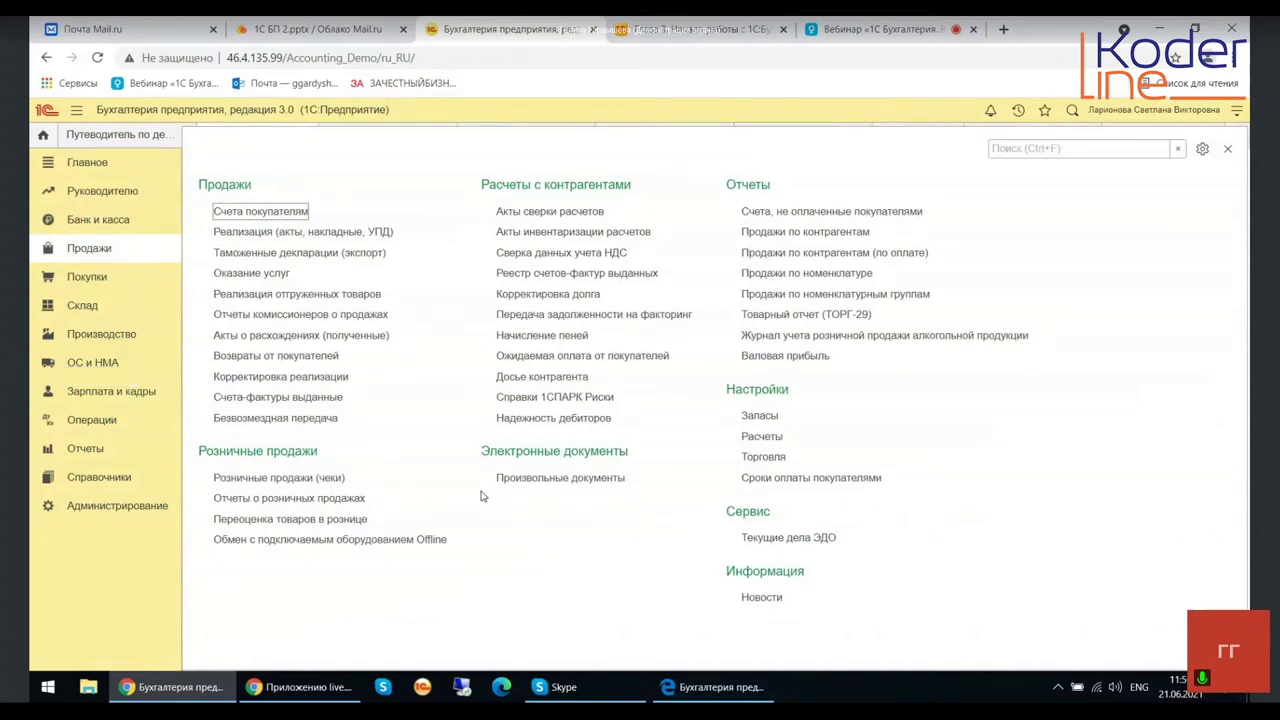
click(230, 234)
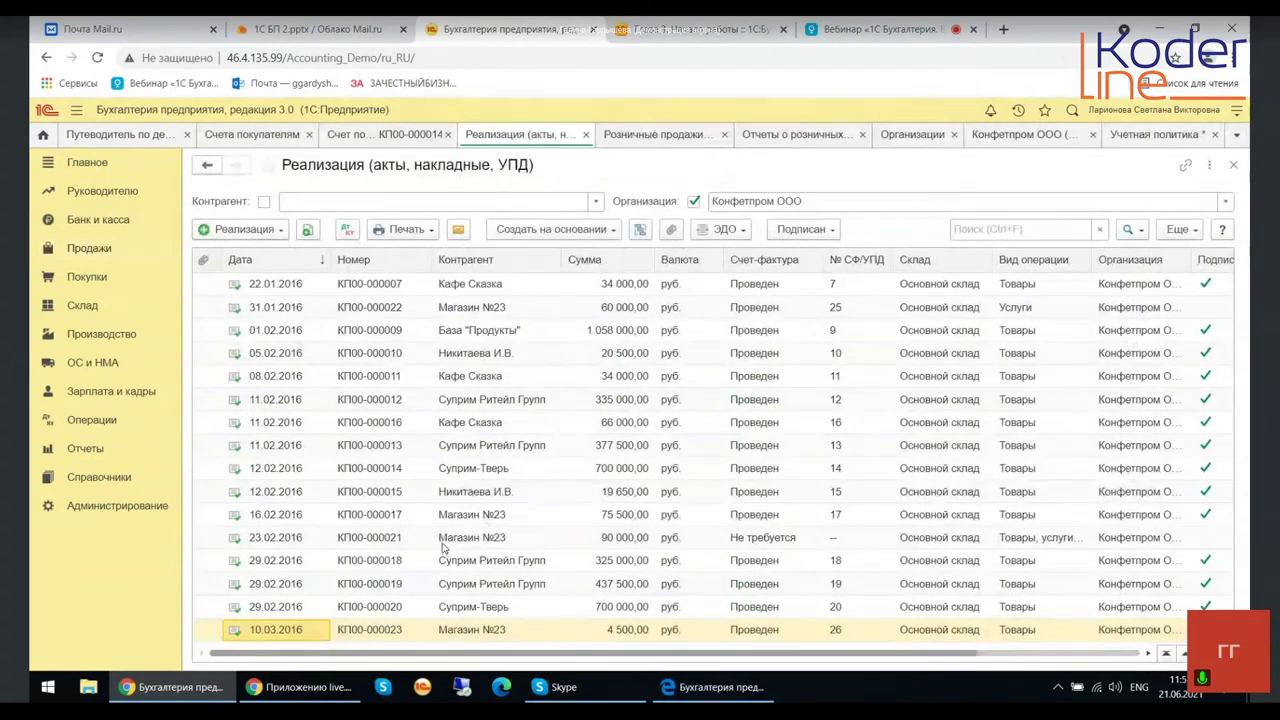
click(240, 230)
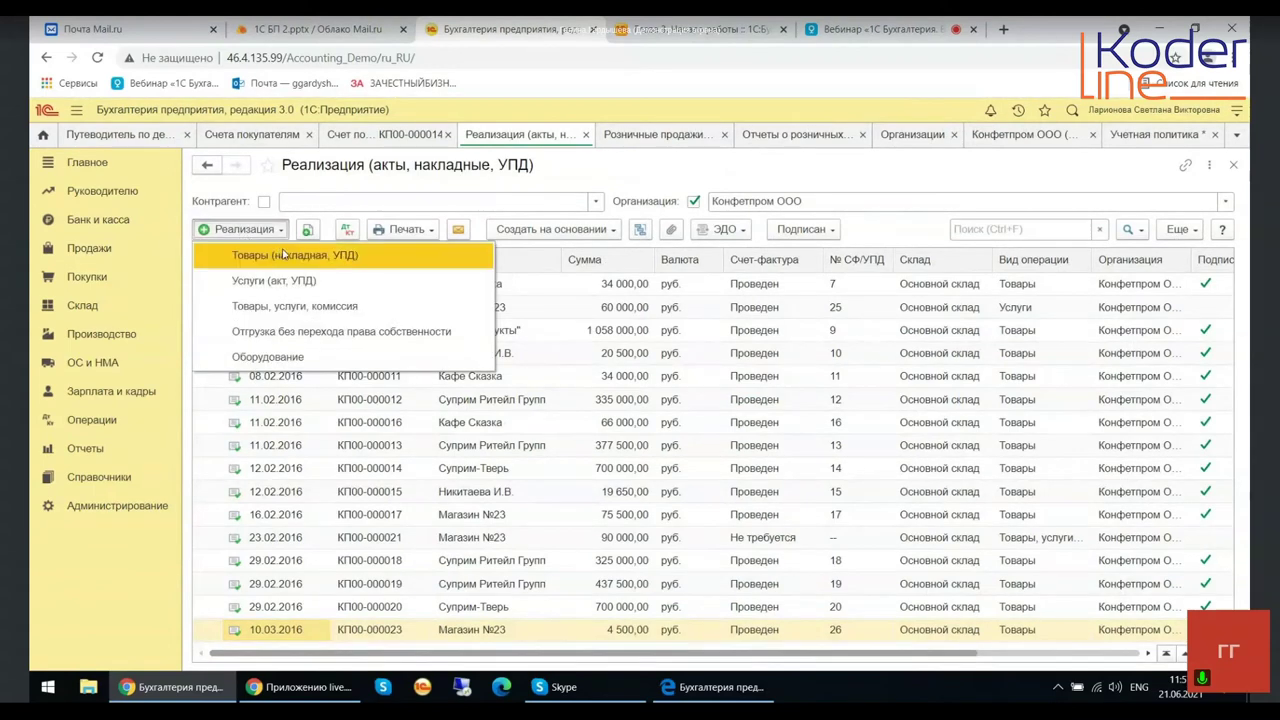
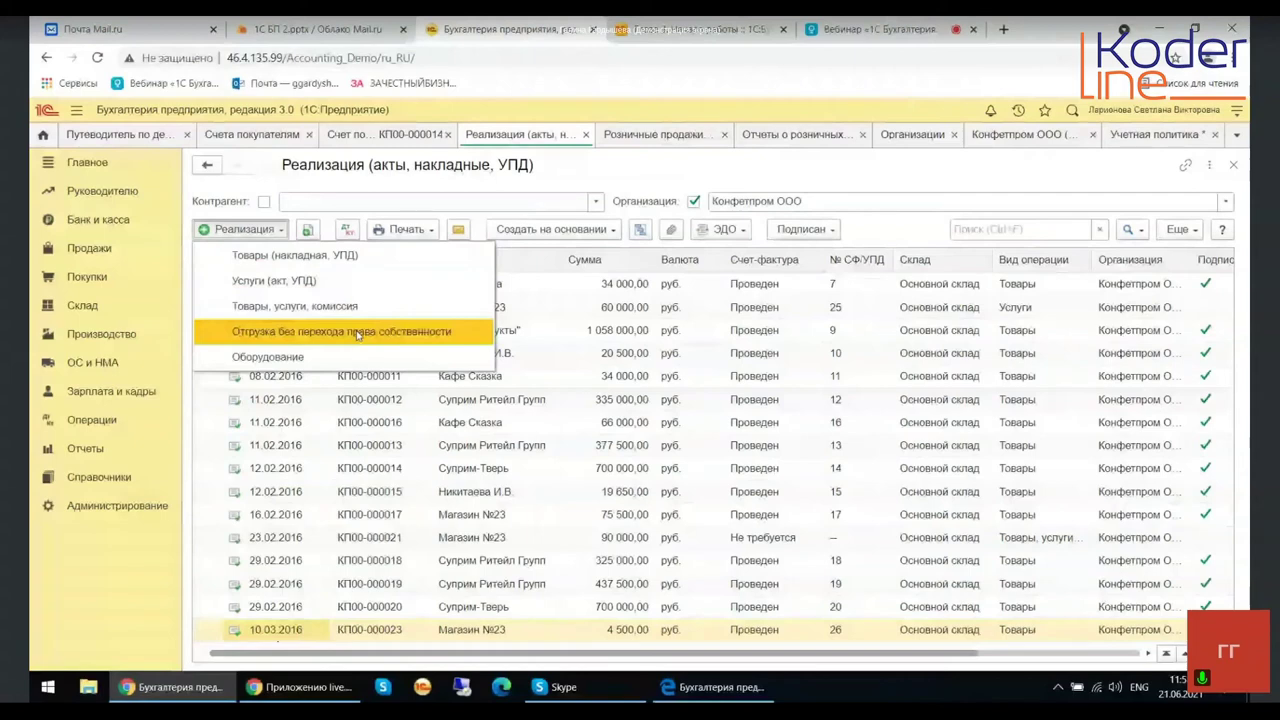
click(358, 333)
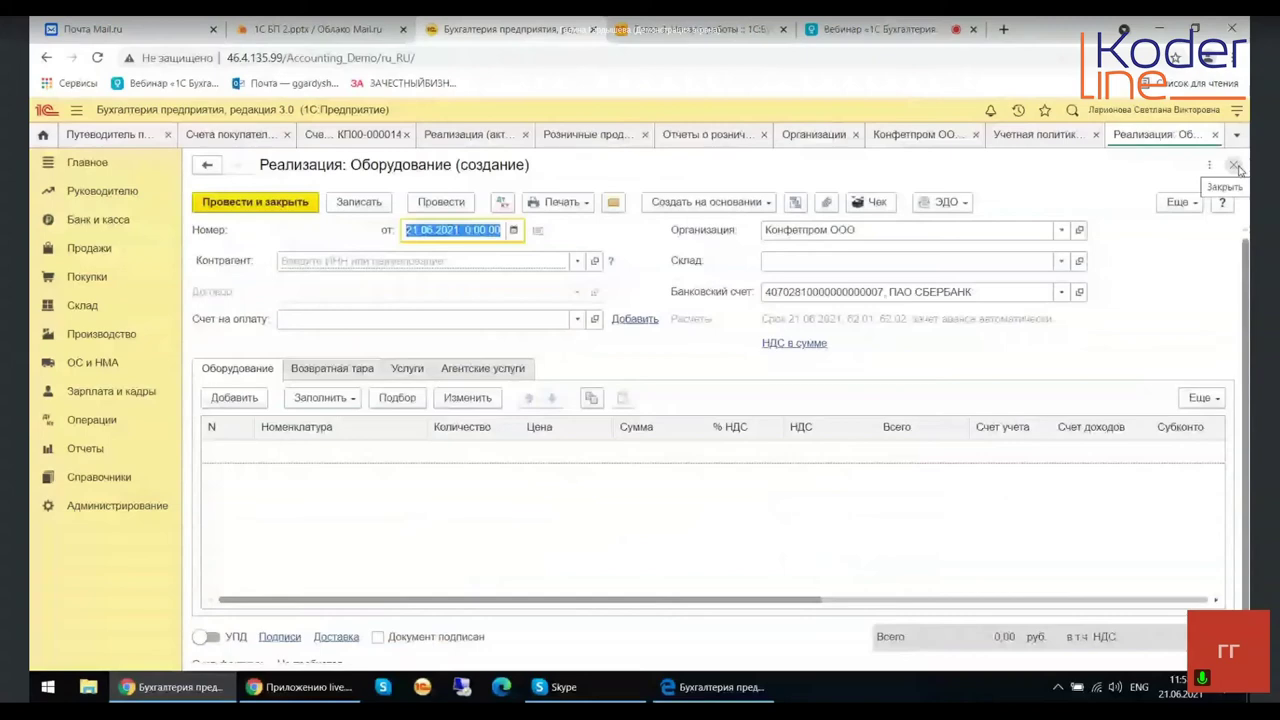
click(1235, 165)
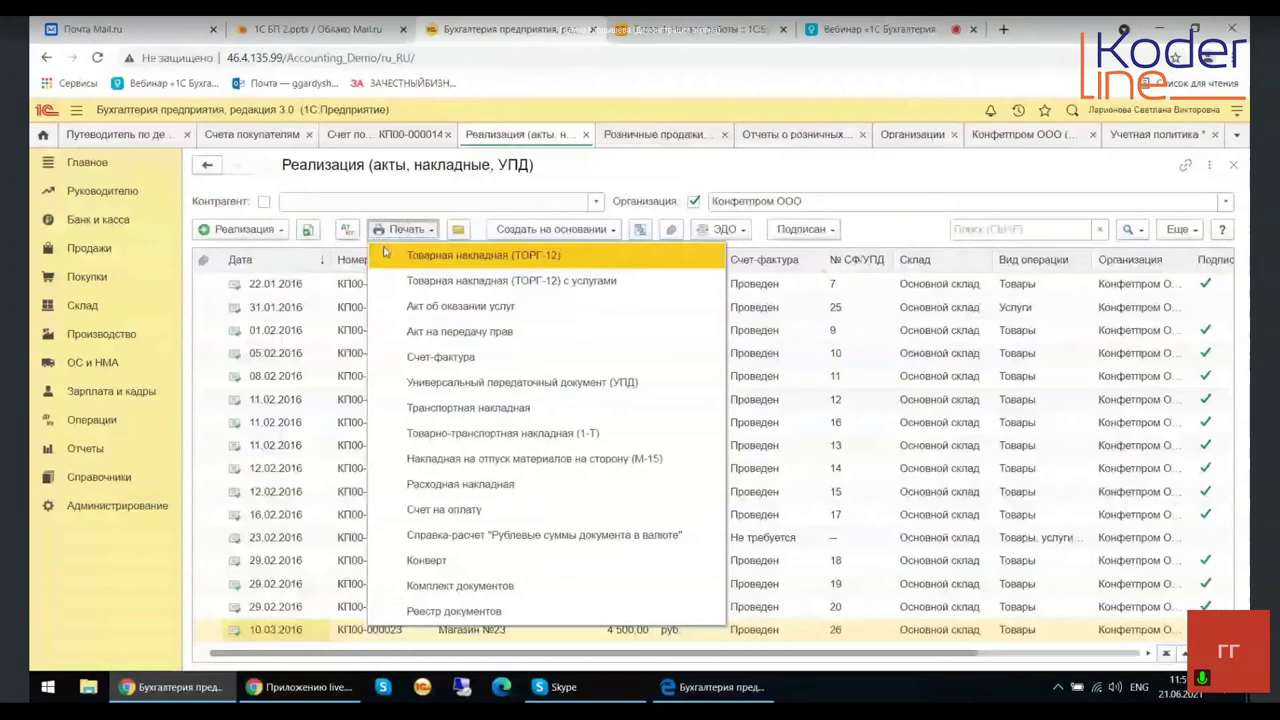
Review the print forms and the additional commands available for the 10.03.2016 document in the Реализация list.
click(380, 537)
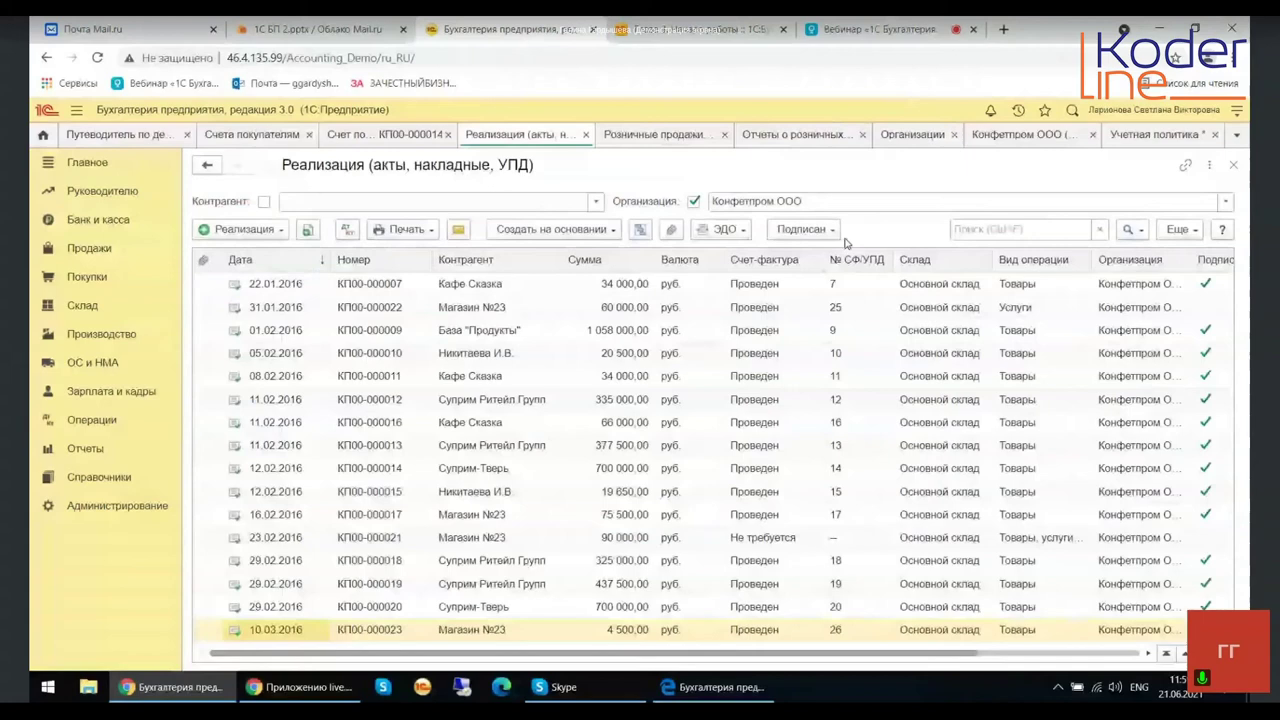
click(830, 629)
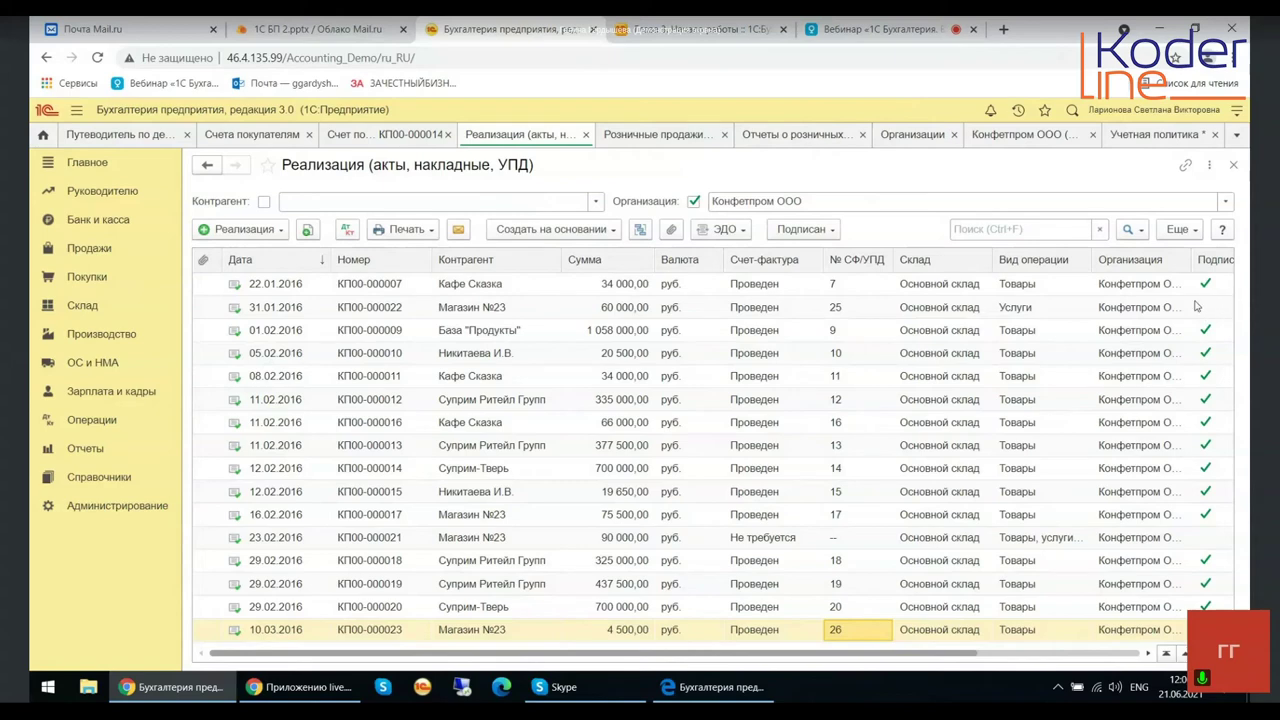
click(1180, 230)
mouse_move(1186, 236)
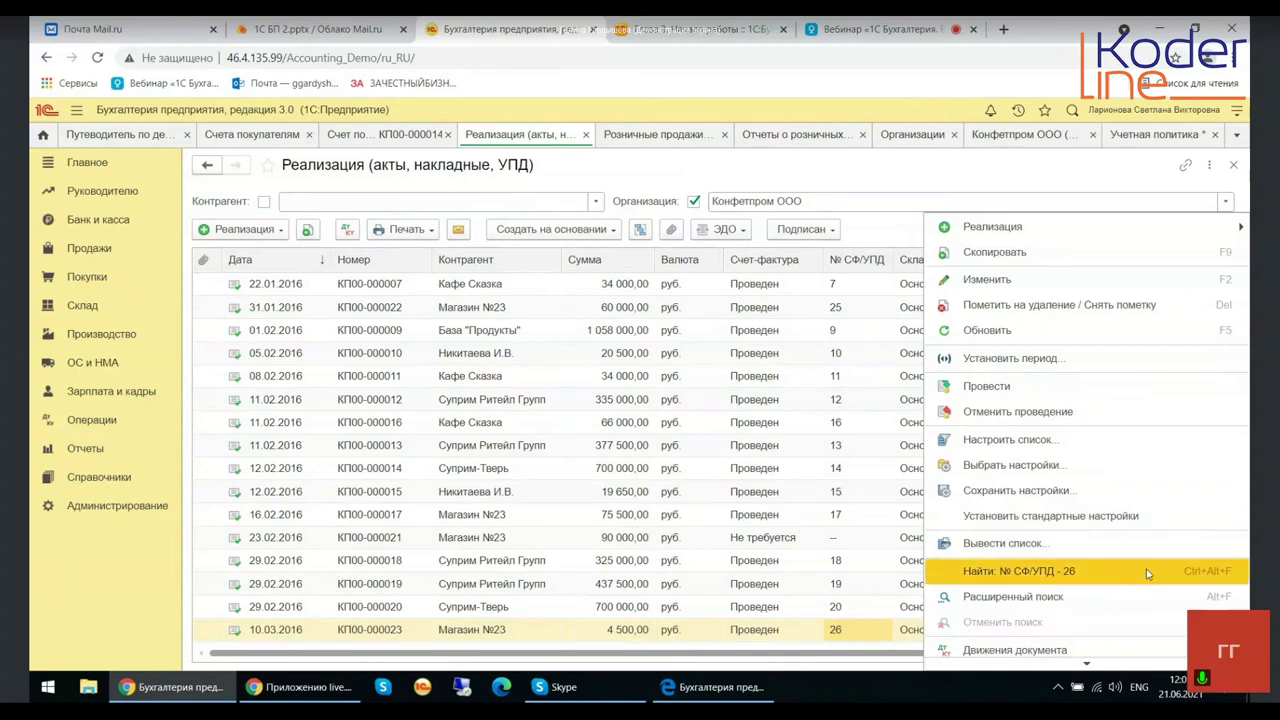
scroll(1152, 570, down, 5)
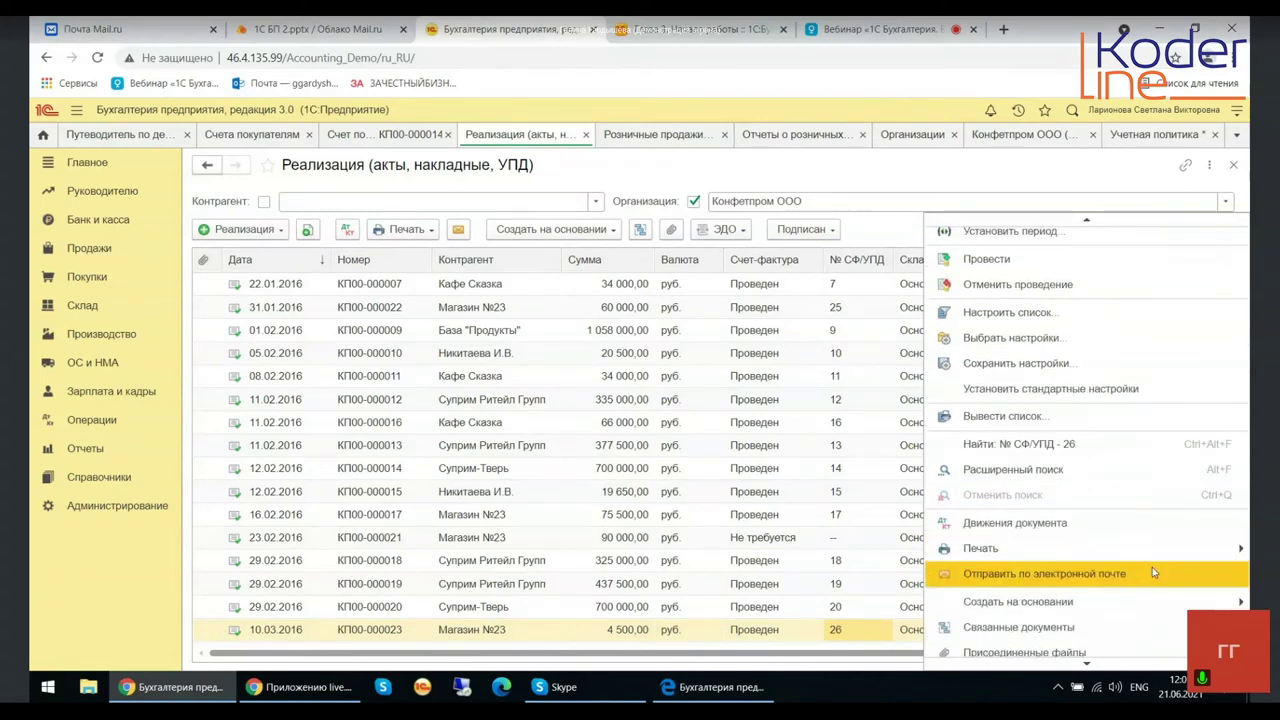
scroll(1150, 548, down, 2)
mouse_move(1150, 548)
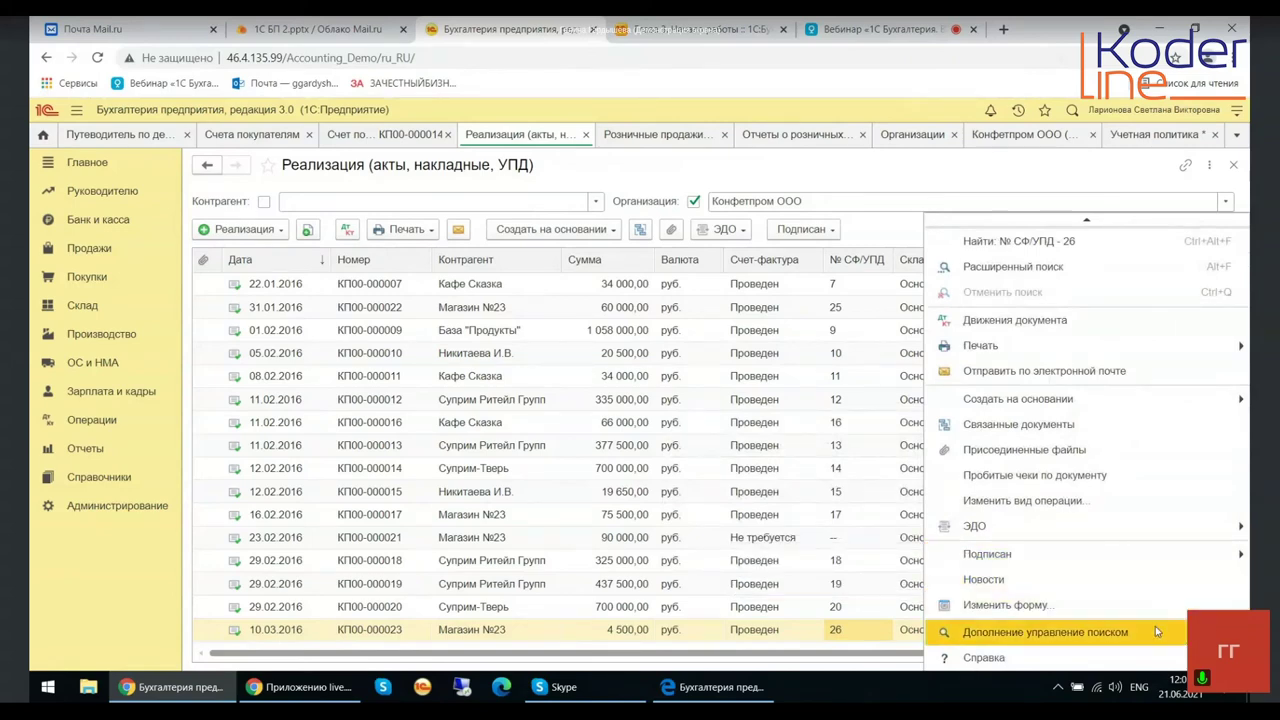
mouse_move(1151, 632)
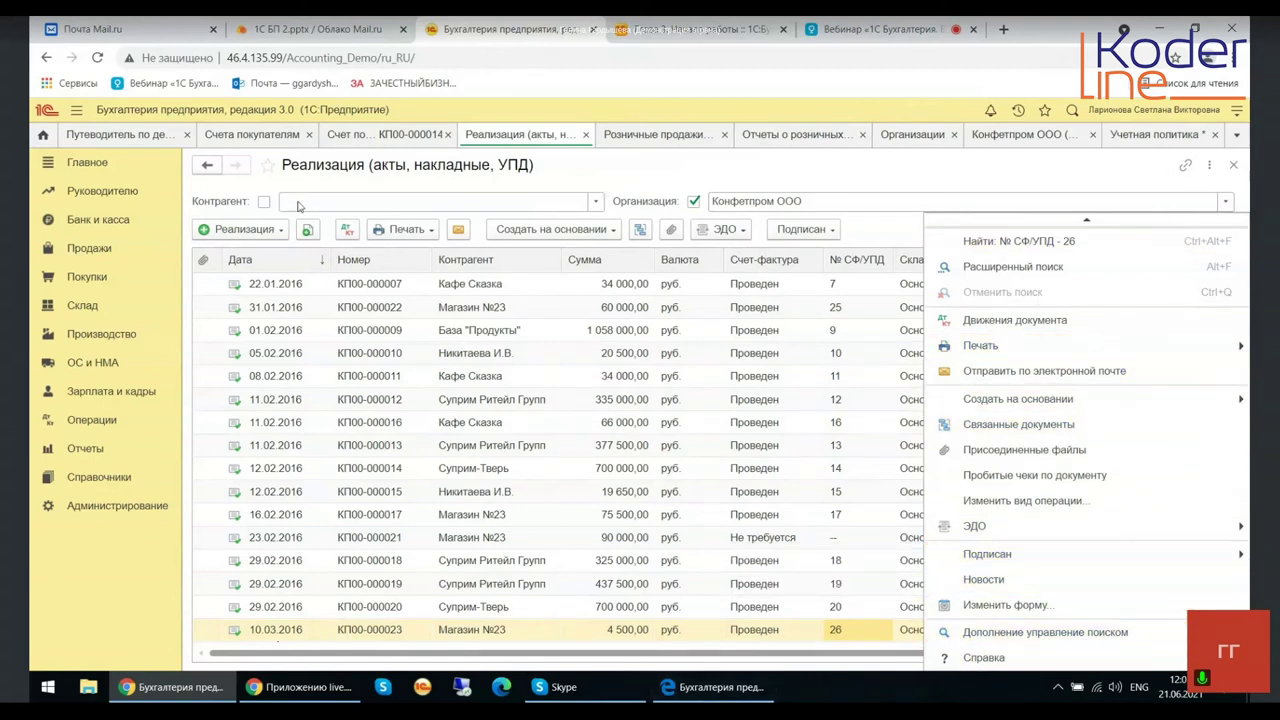
click(261, 290)
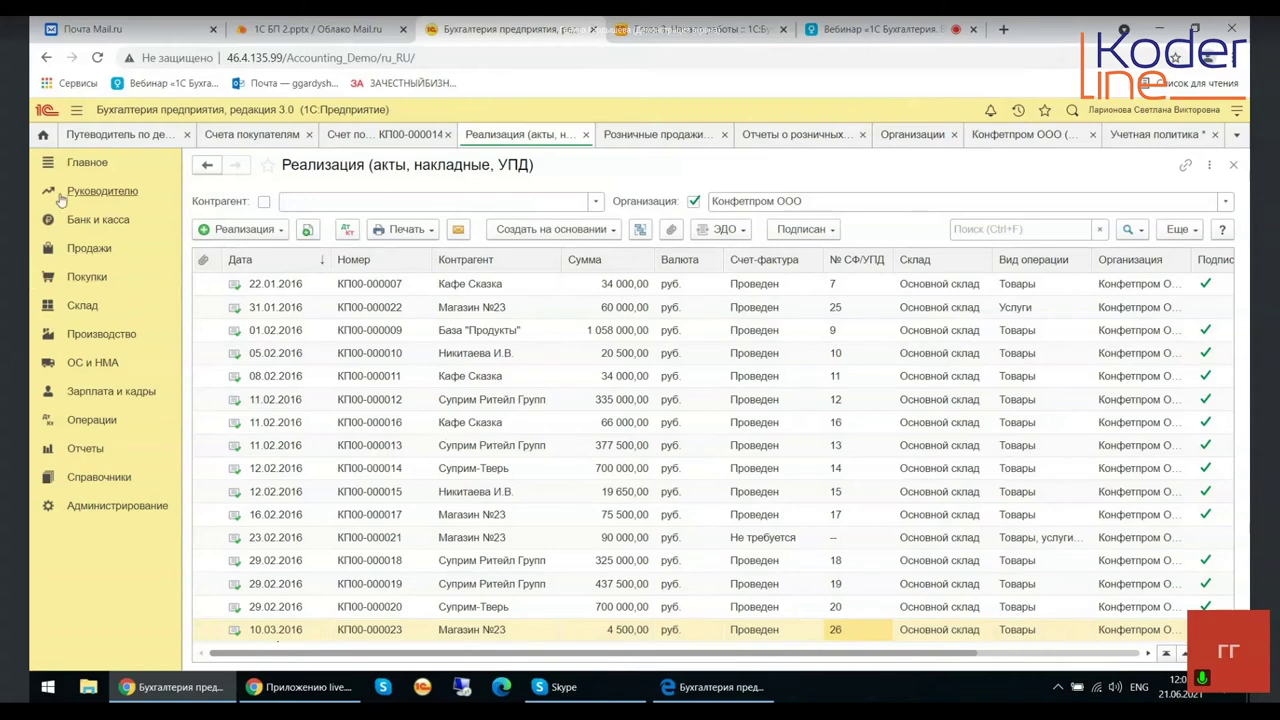
Look through the Продажи, Главное, Администрирование and Справочники sections, and briefly view the Номенклатура catalog before closing it.
click(88, 249)
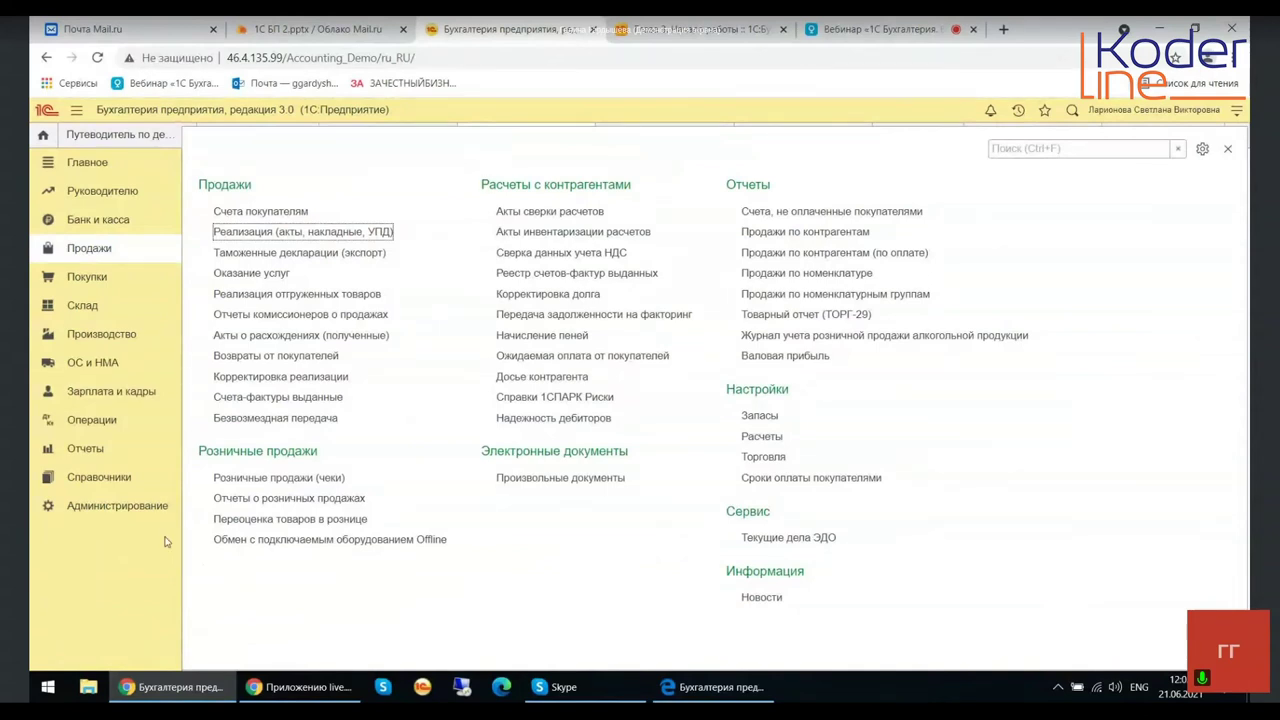
click(78, 163)
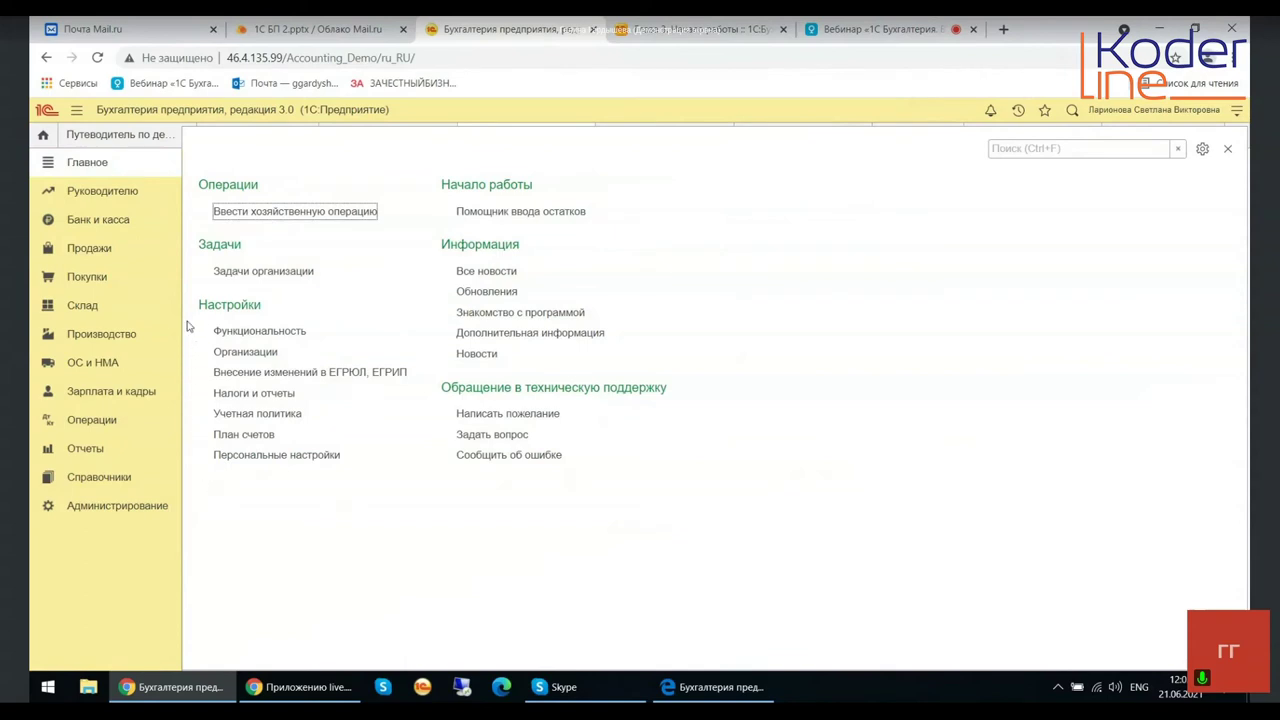
click(108, 507)
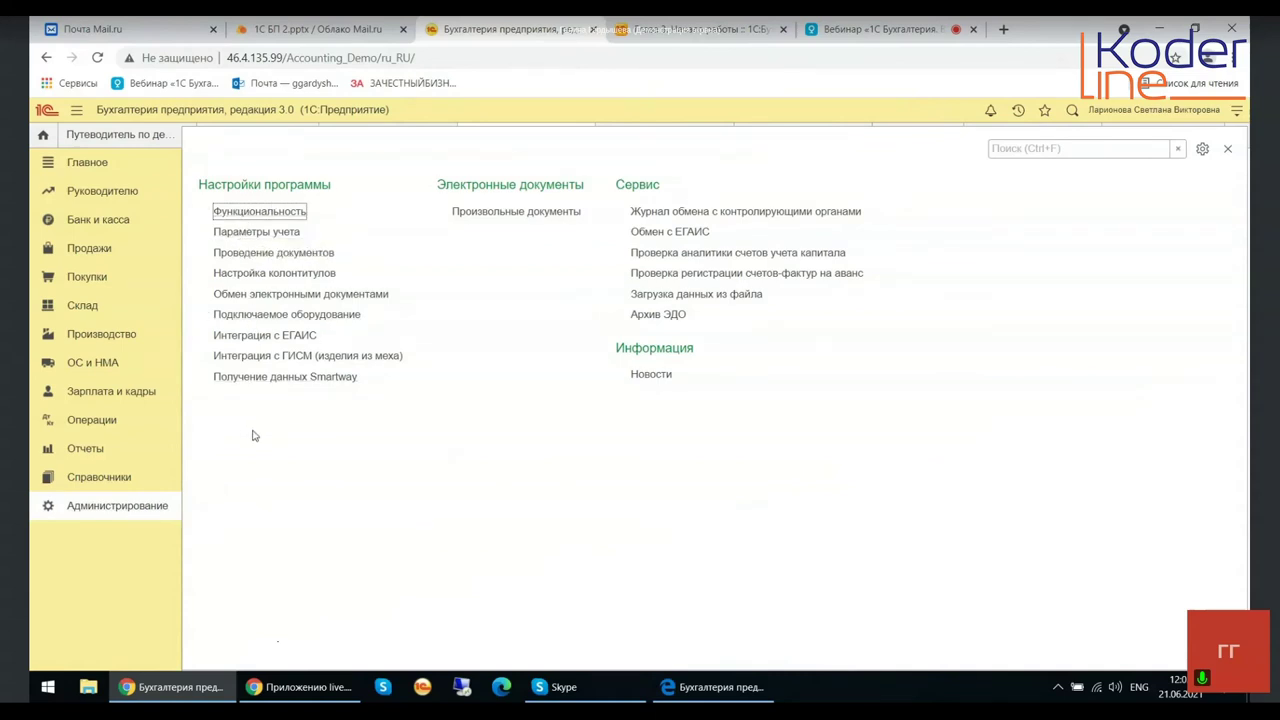
click(93, 484)
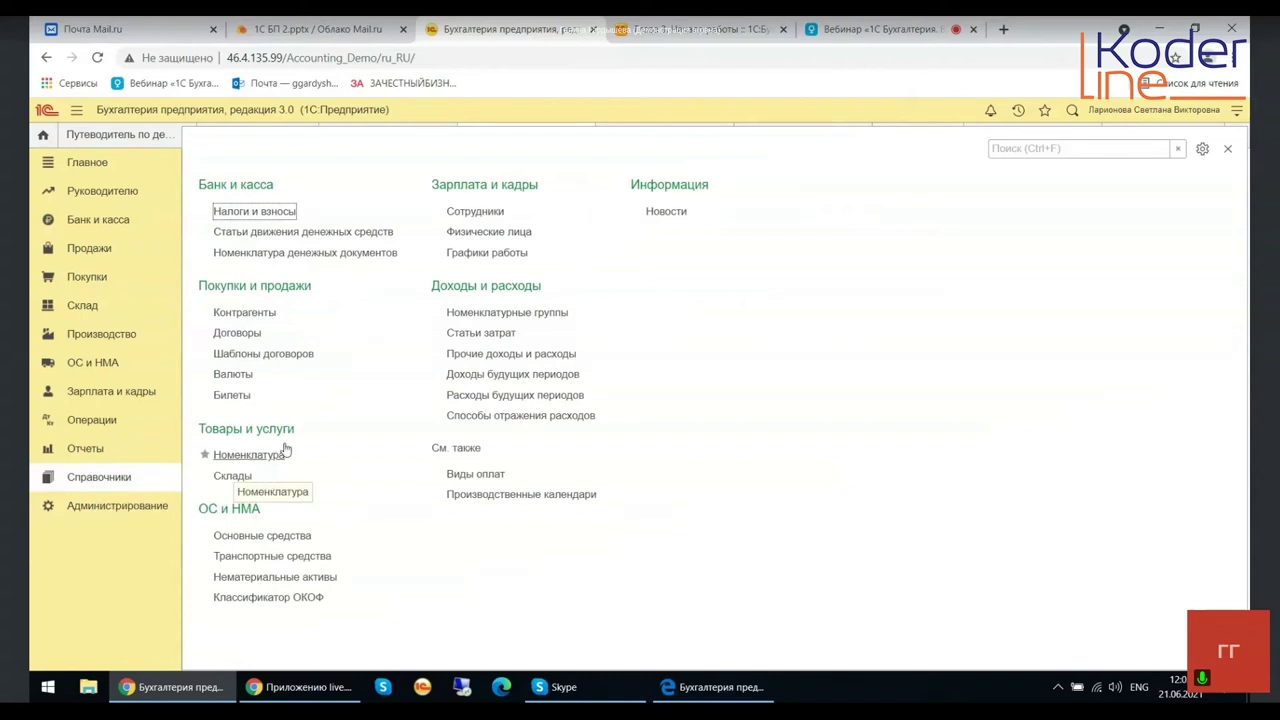
click(214, 453)
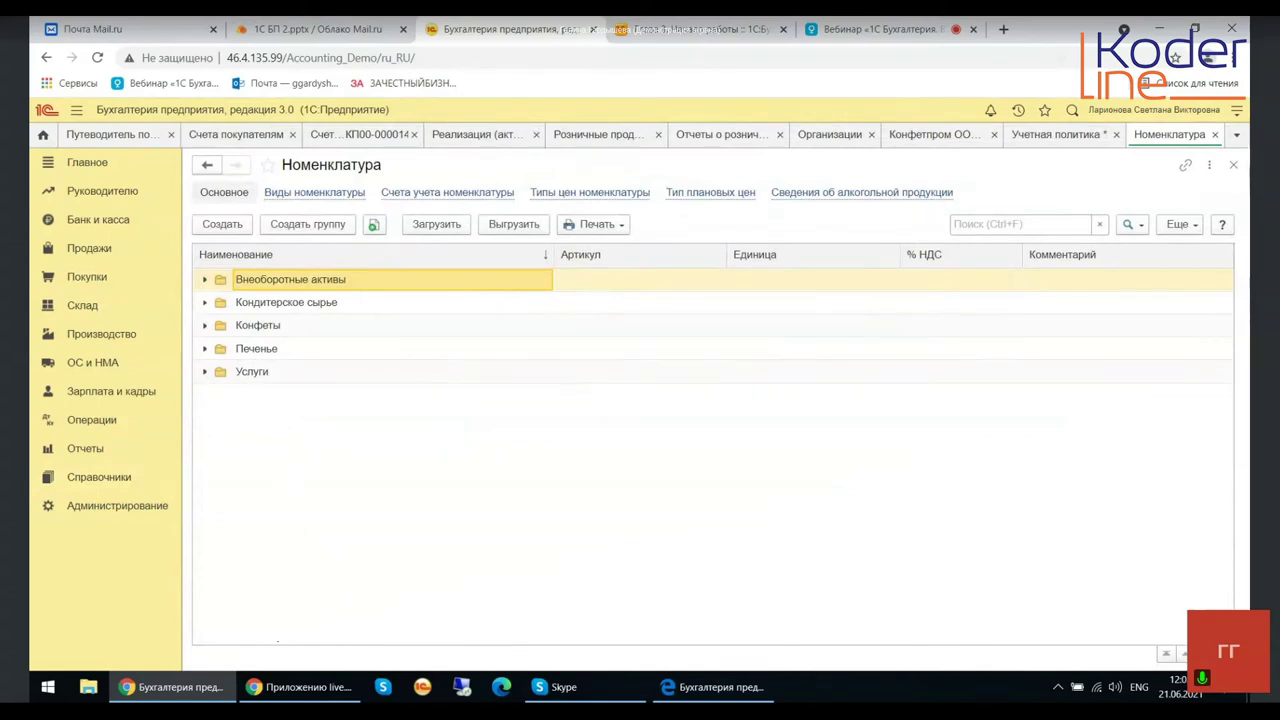
click(1232, 166)
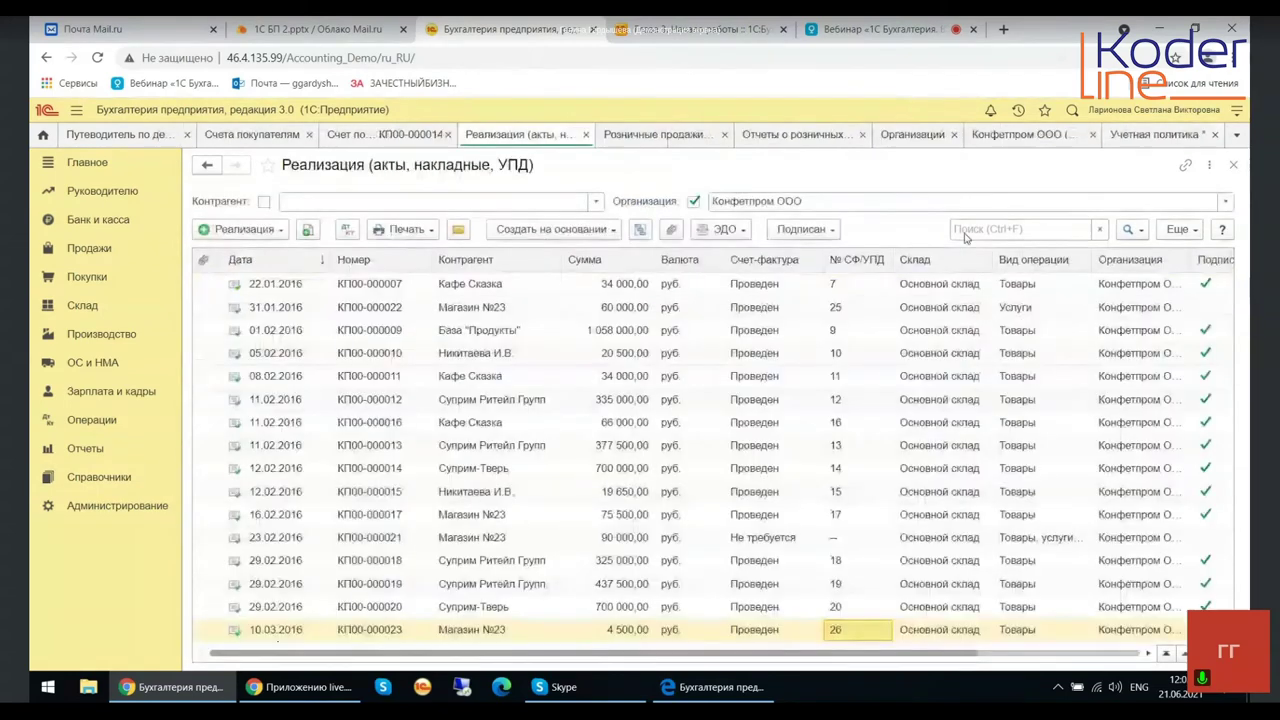
Create a Таможенная декларация (экспорт) based on the 29.02.2016 Суприм-Тверь sale in the Реализация list, postponing the Internet support login.
click(88, 248)
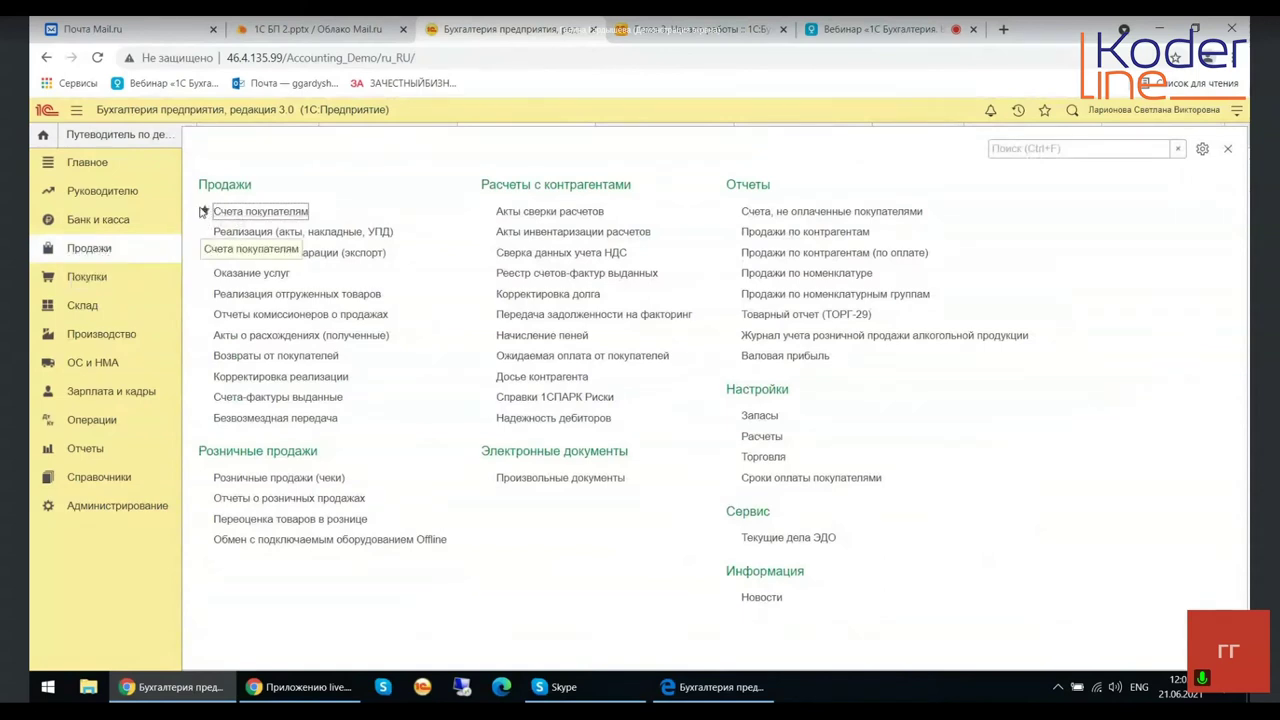
click(302, 232)
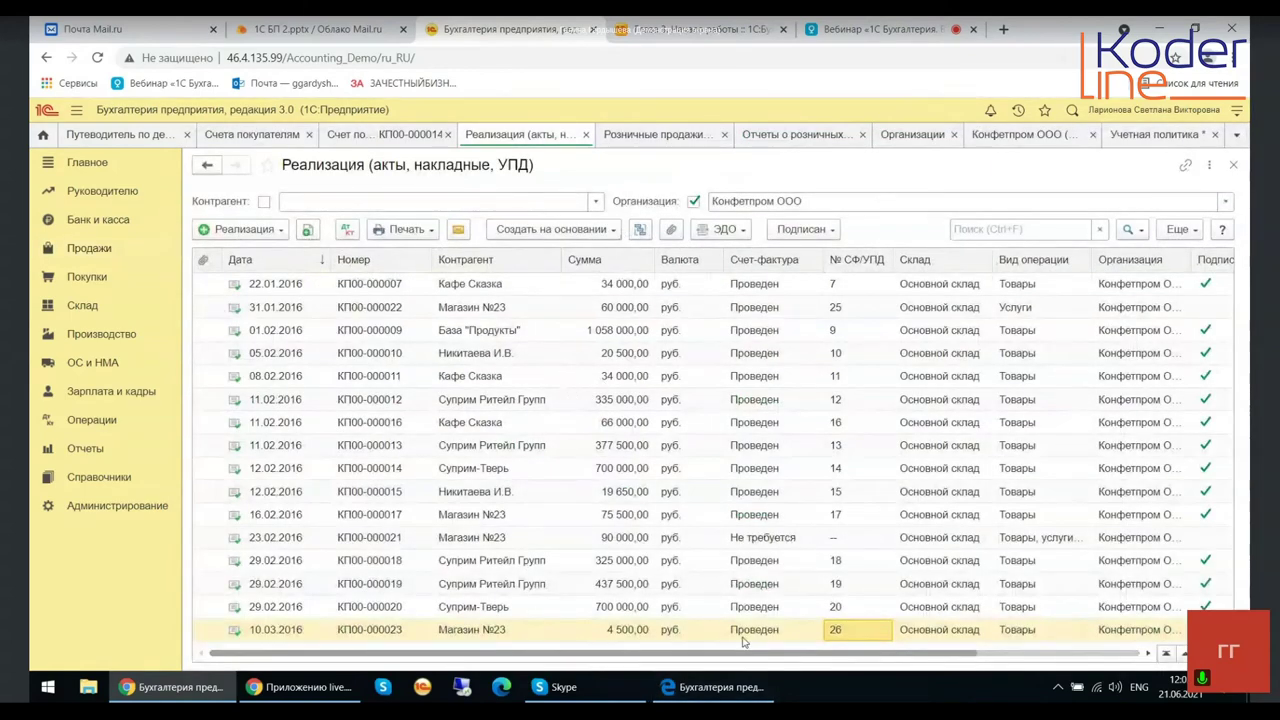
click(500, 607)
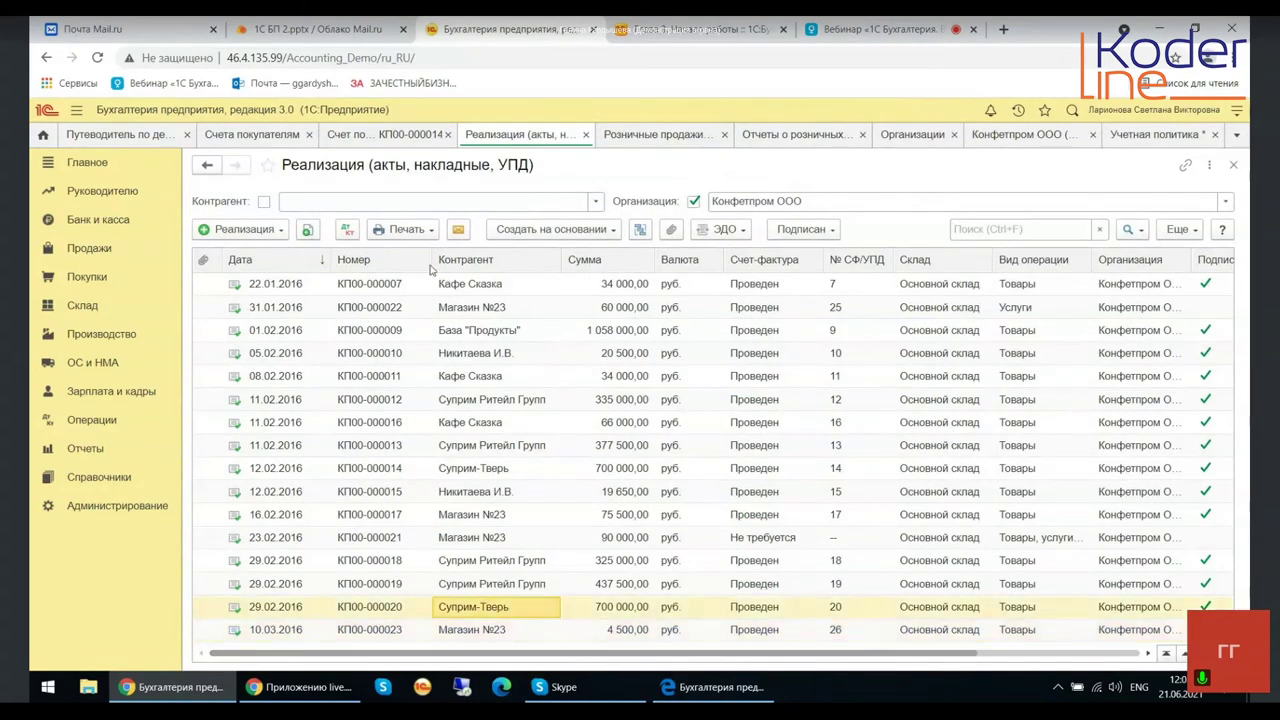
click(532, 233)
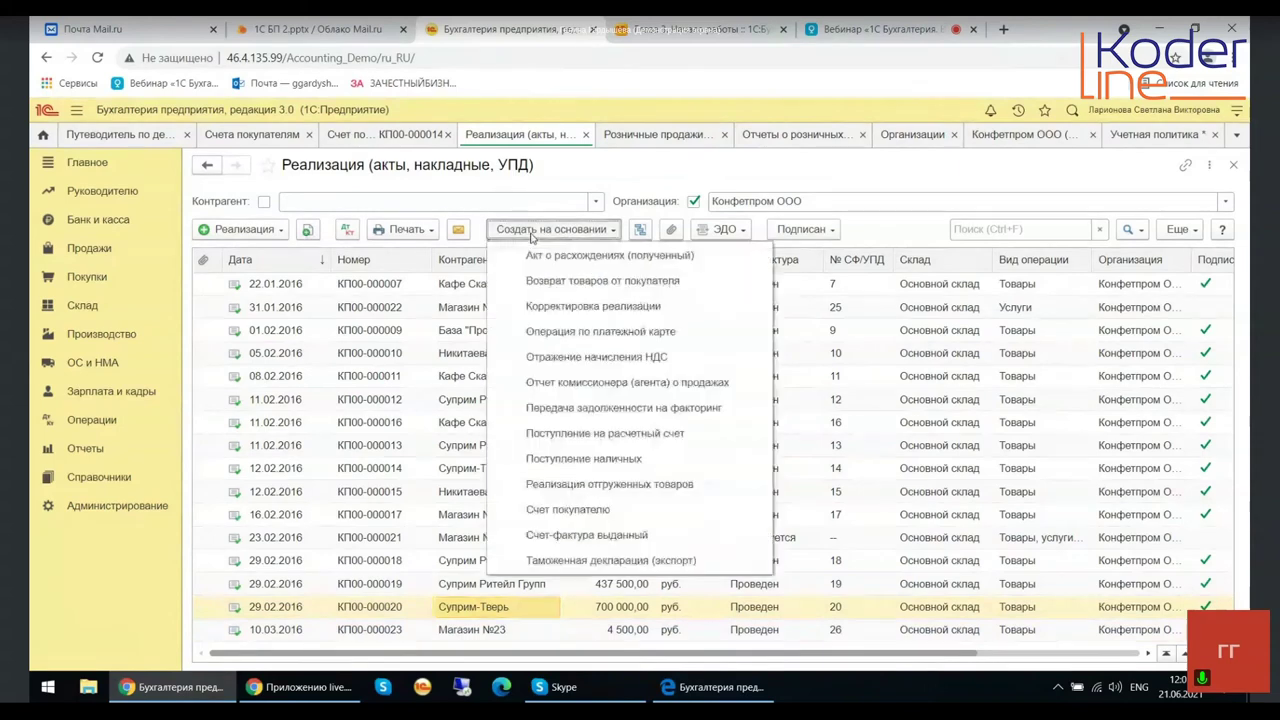
click(648, 580)
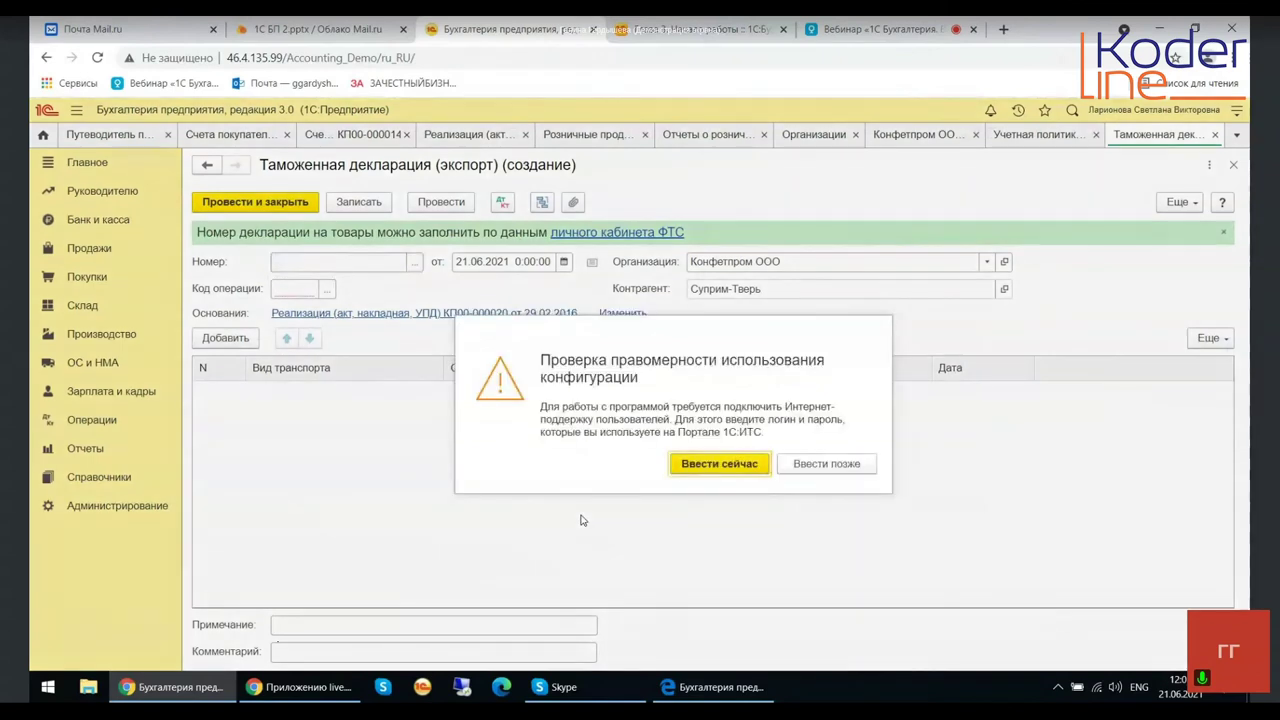
click(812, 465)
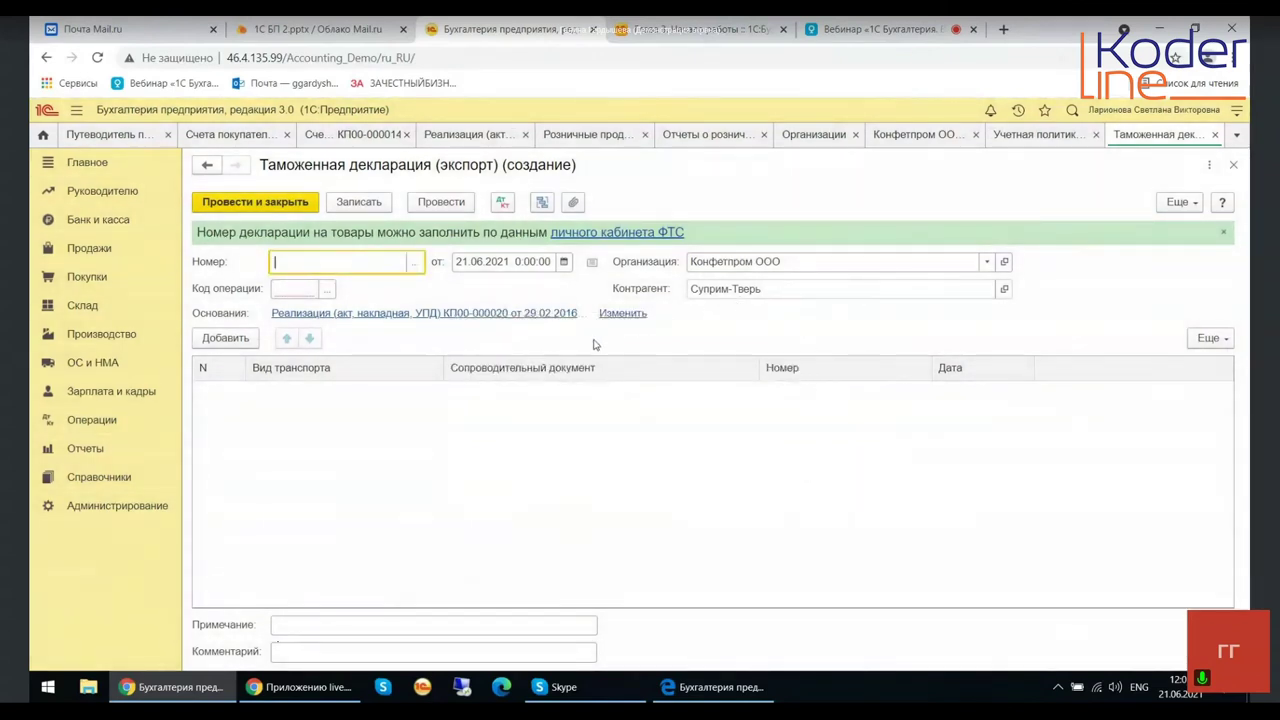
Set the declaration's operation code to 1010410, check the transport types in a new row, and close the document without saving.
click(324, 297)
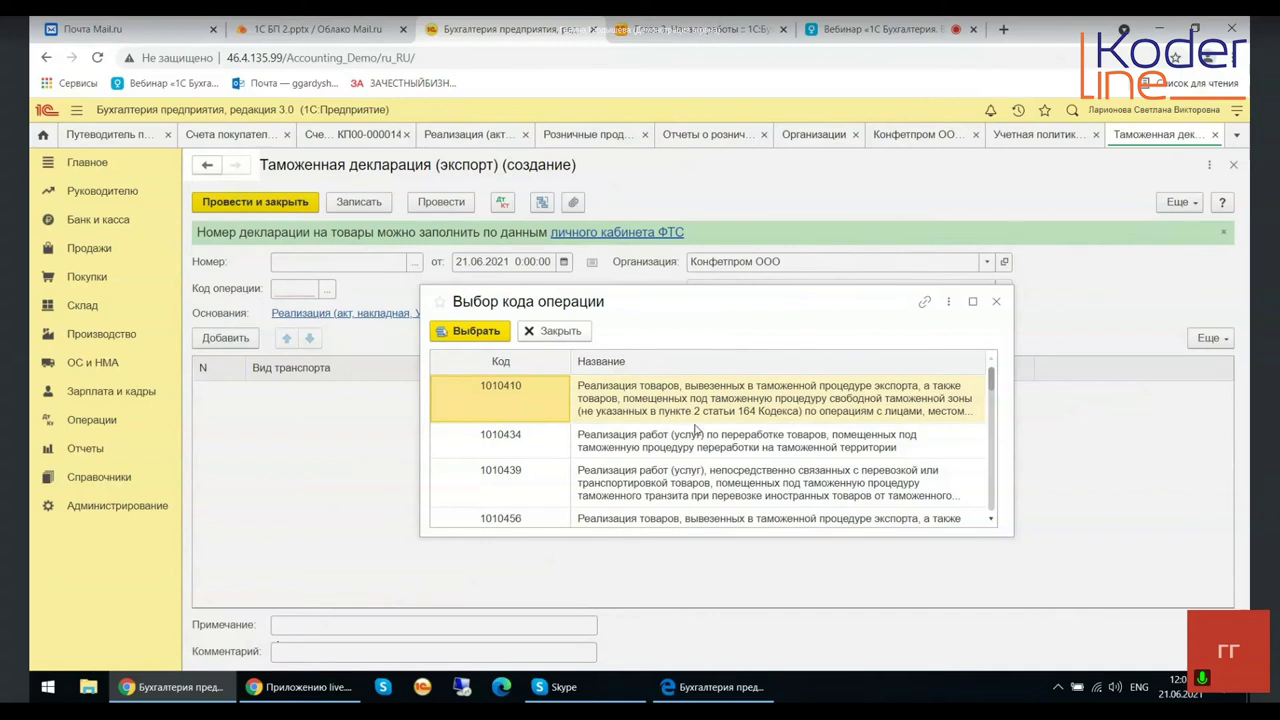
double_click(648, 410)
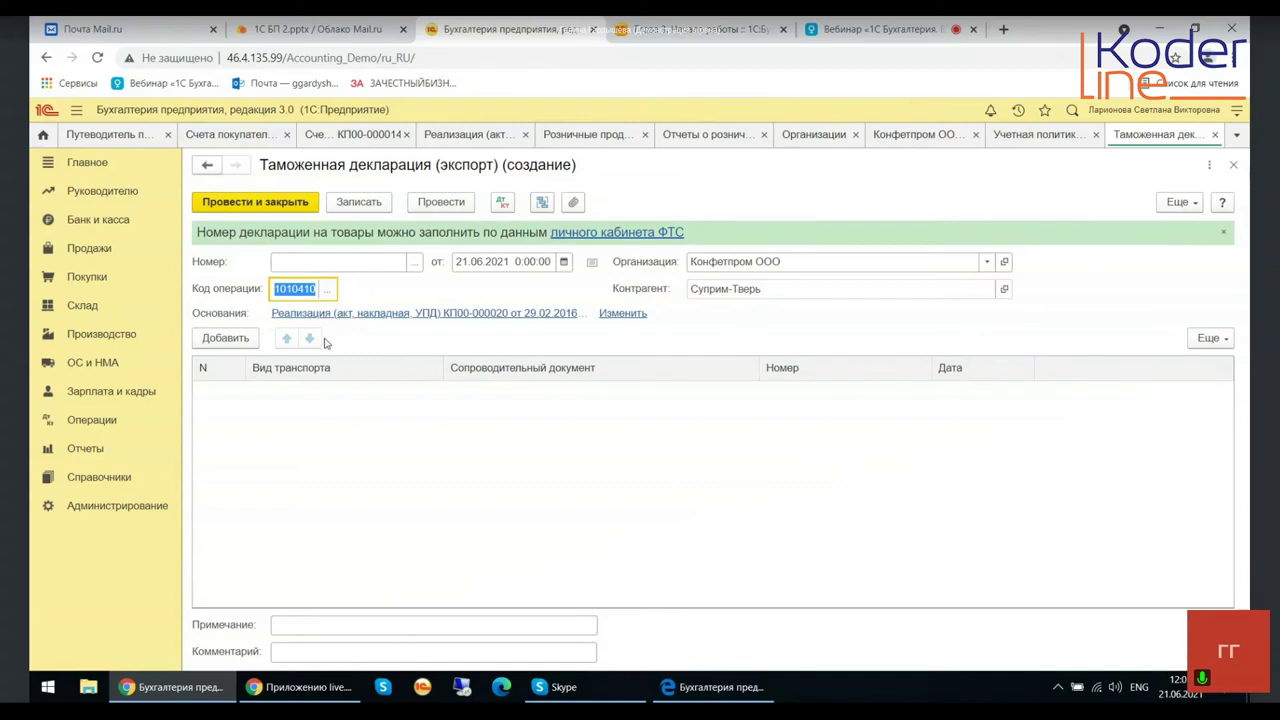
click(226, 339)
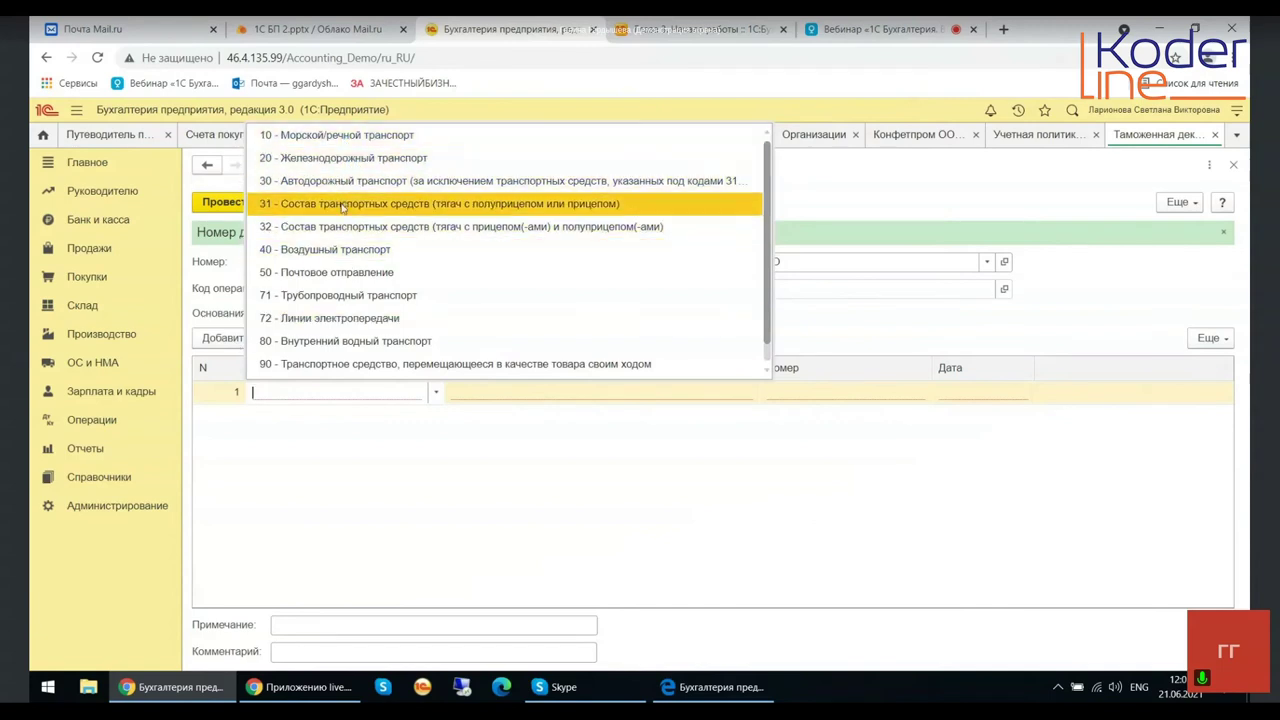
click(390, 524)
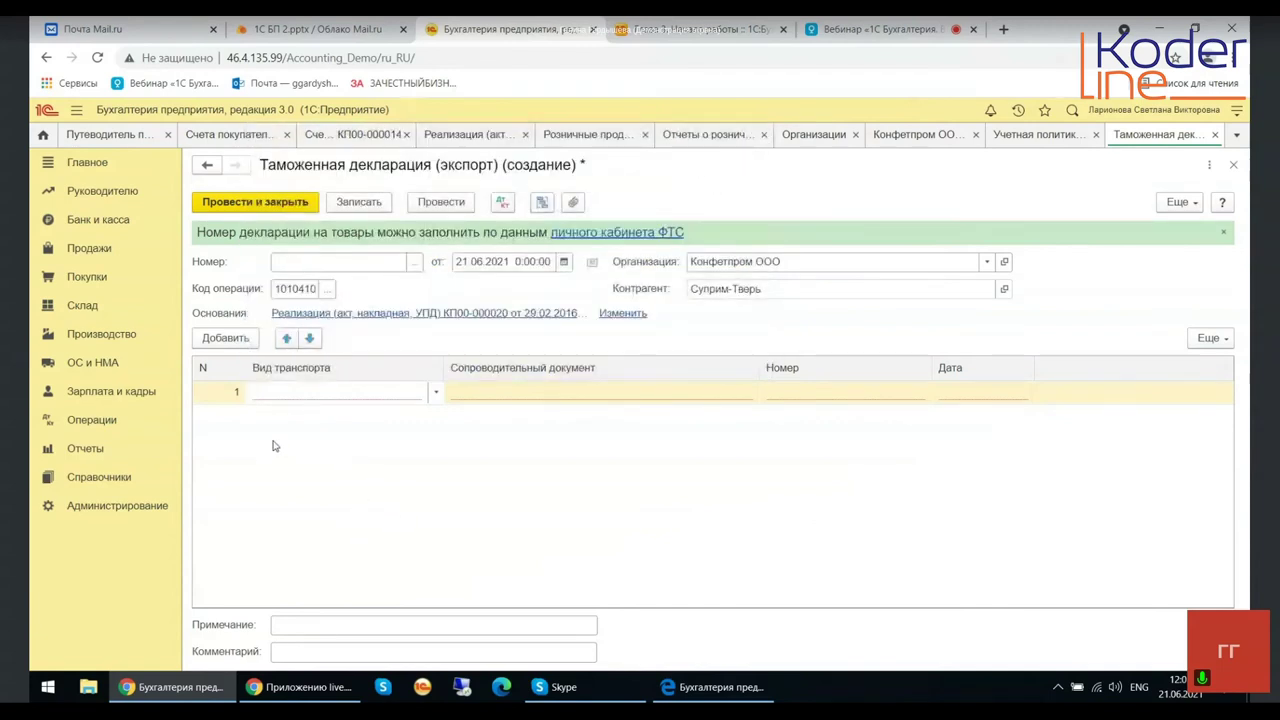
key(Escape)
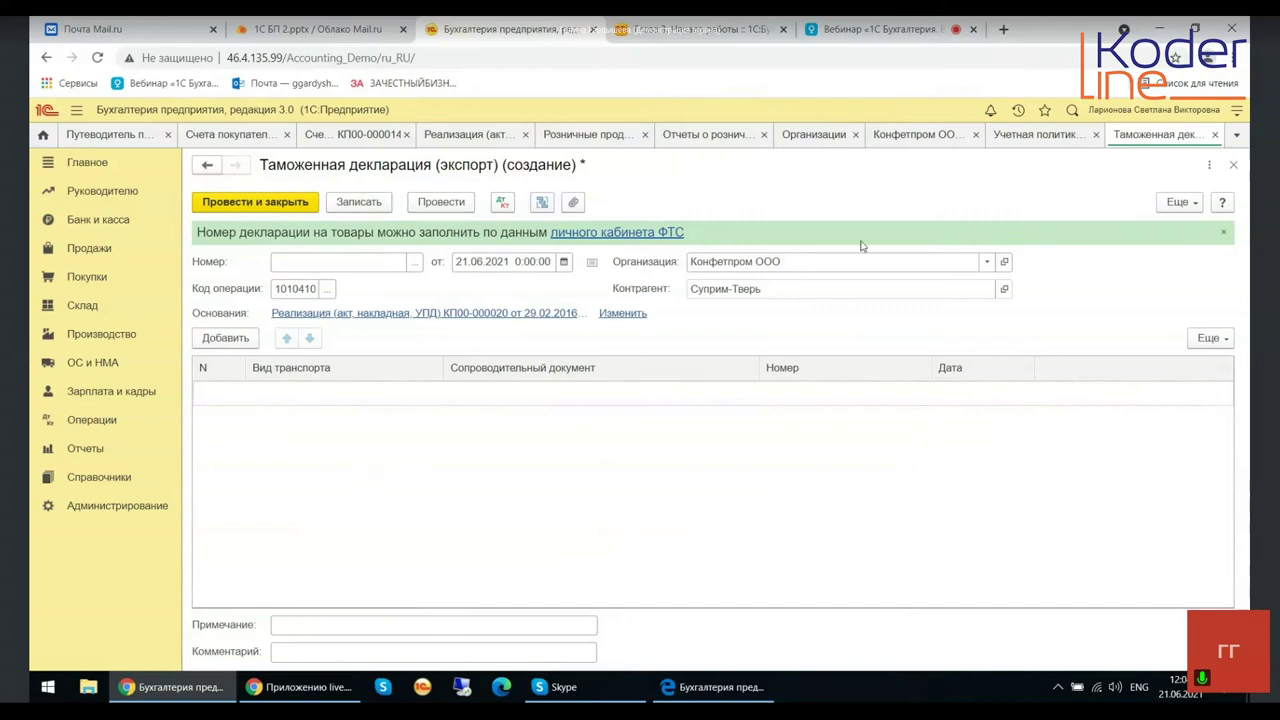
click(1235, 167)
click(666, 416)
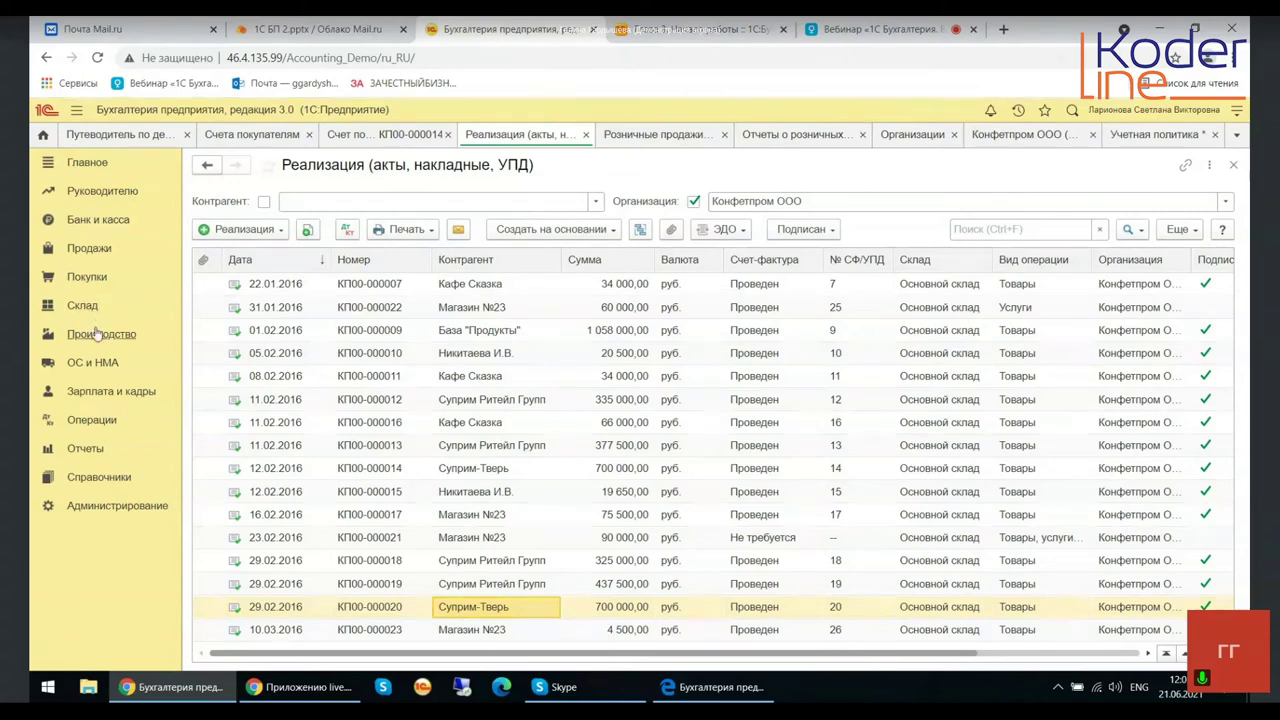
Review the reports offered in the Продажи and Отчеты sections.
click(75, 252)
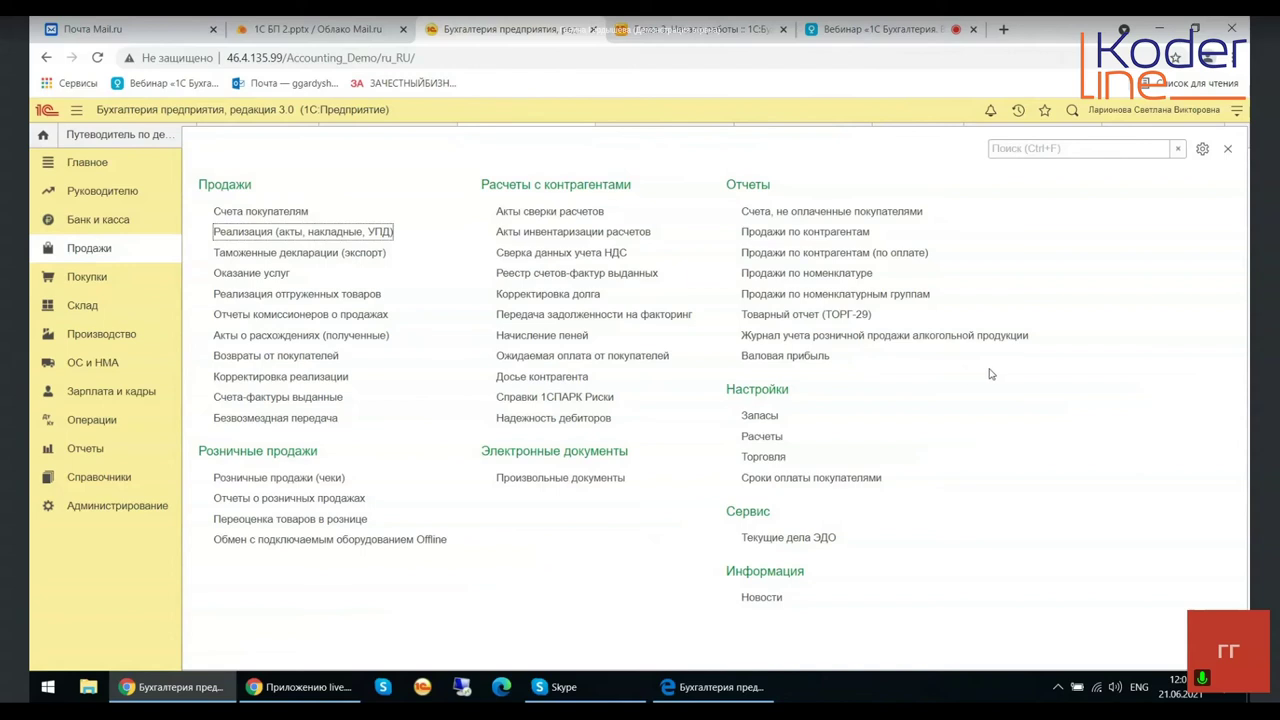
click(85, 450)
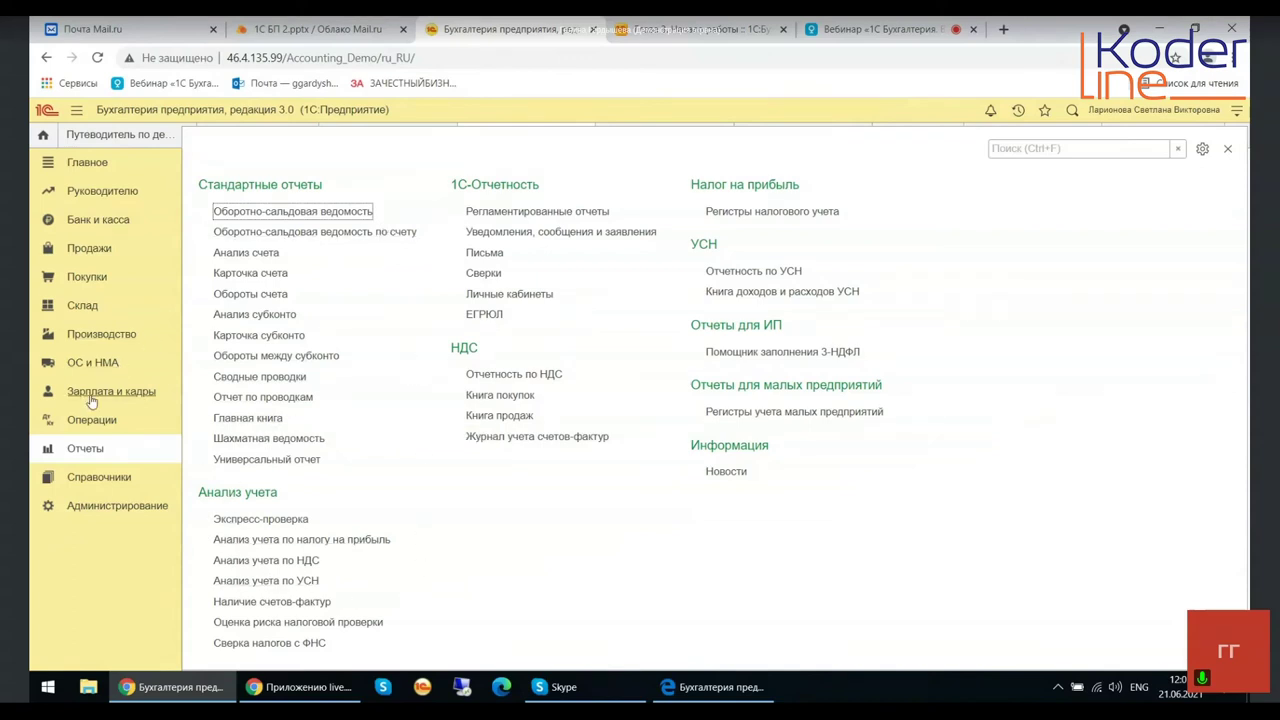
click(82, 253)
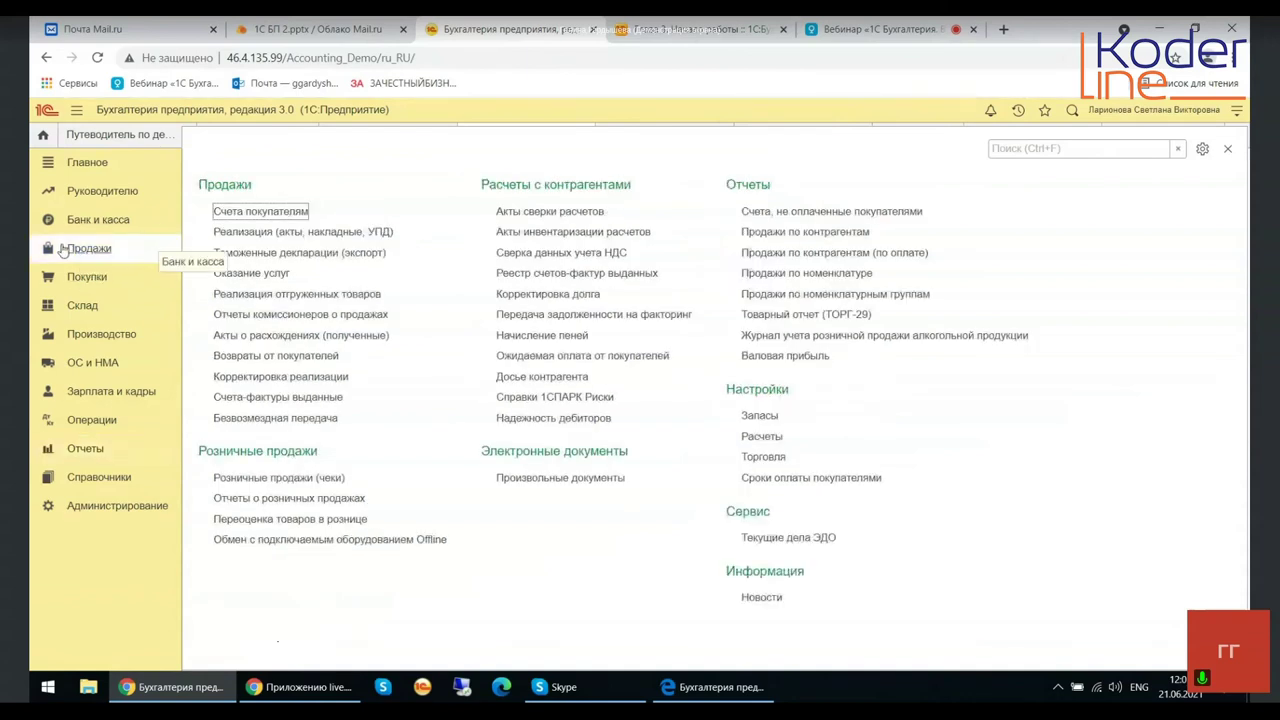